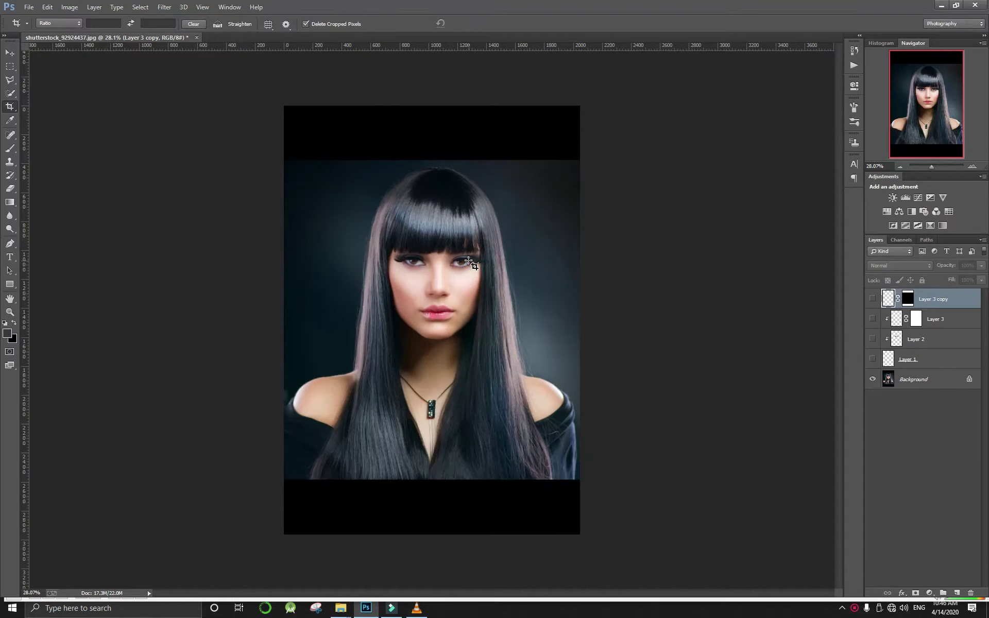
Show Layer 1 so both eyes turn solid white, with the whole image fitted on screen
key("alt")
left_click(872, 359)
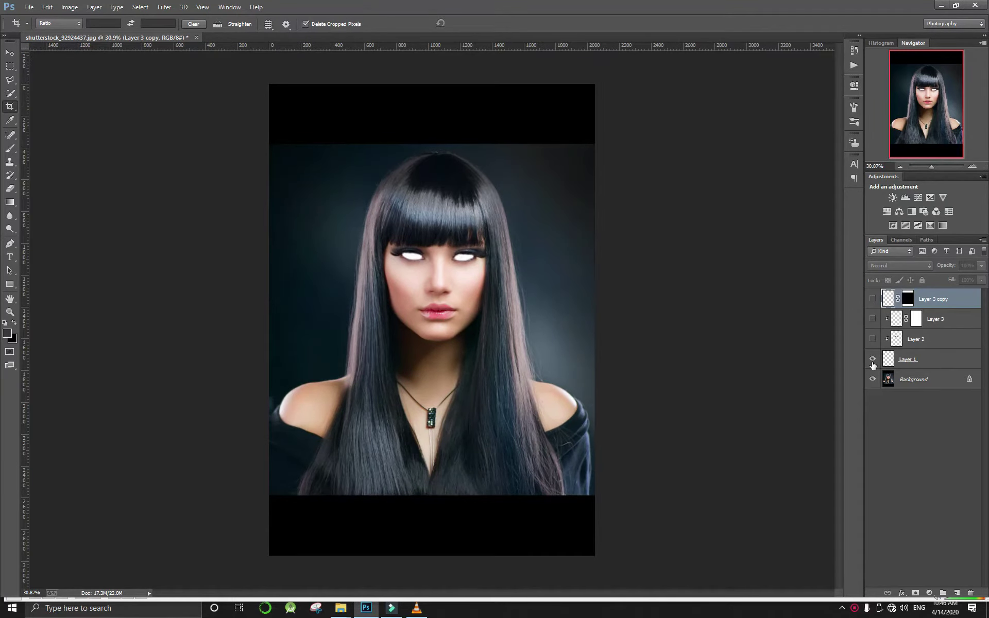
scroll(438, 262, "up", 3)
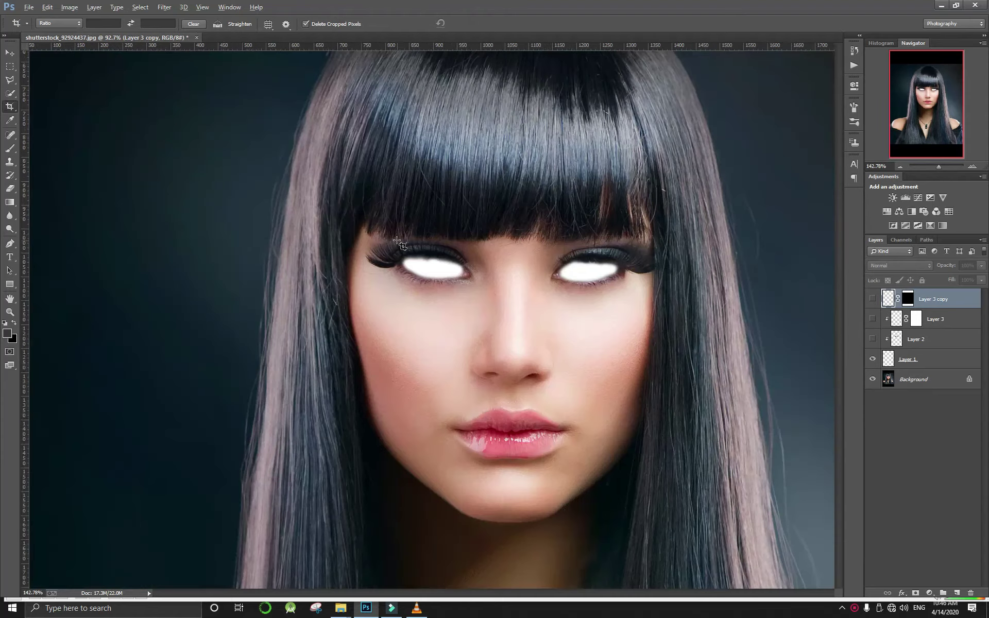
scroll(439, 262, "up", 2)
right_click(458, 242)
left_click(464, 248)
Make Layer 1 the active layer and view the face at 100%
key("alt")
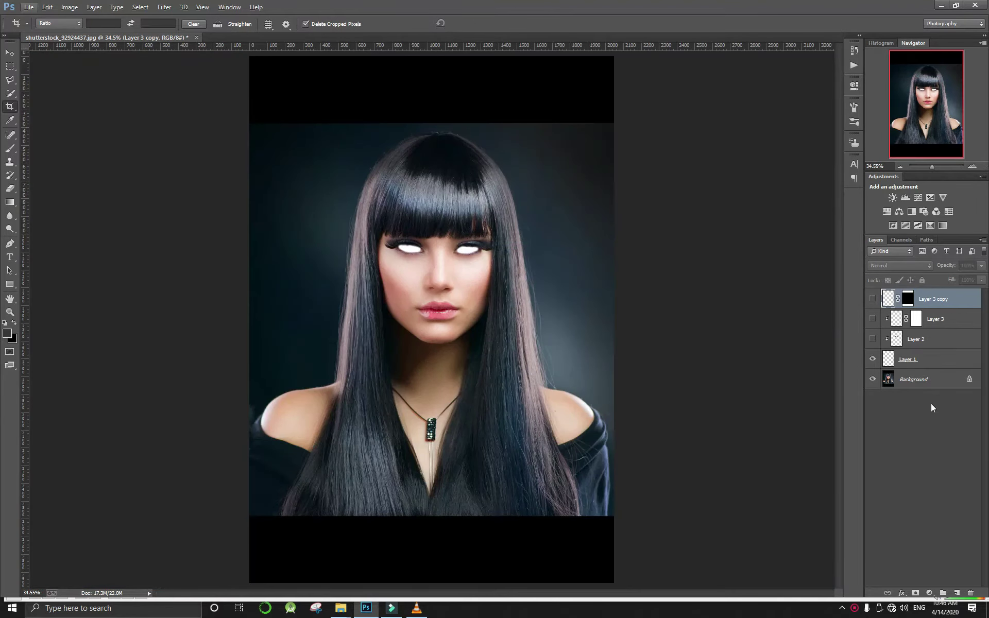
left_click(925, 349)
right_click(477, 255)
left_click(496, 260)
right_click(477, 245)
left_click(502, 267)
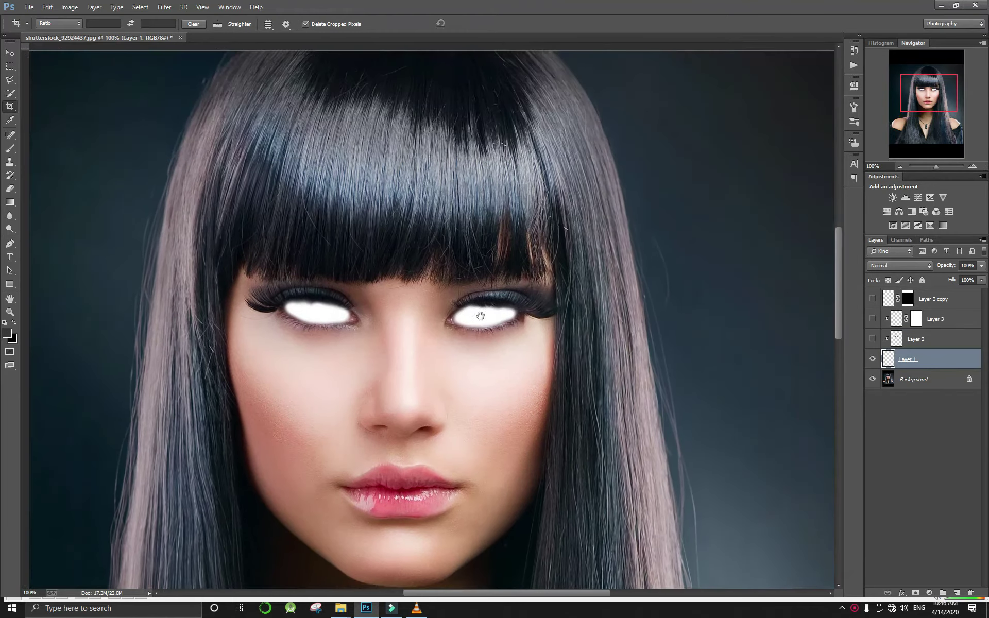
scroll(435, 377, "up", 3)
Switch to the Brush tool and undo the stray grey stroke on the left eye
left_click_drag(436, 378, 512, 236)
key("b")
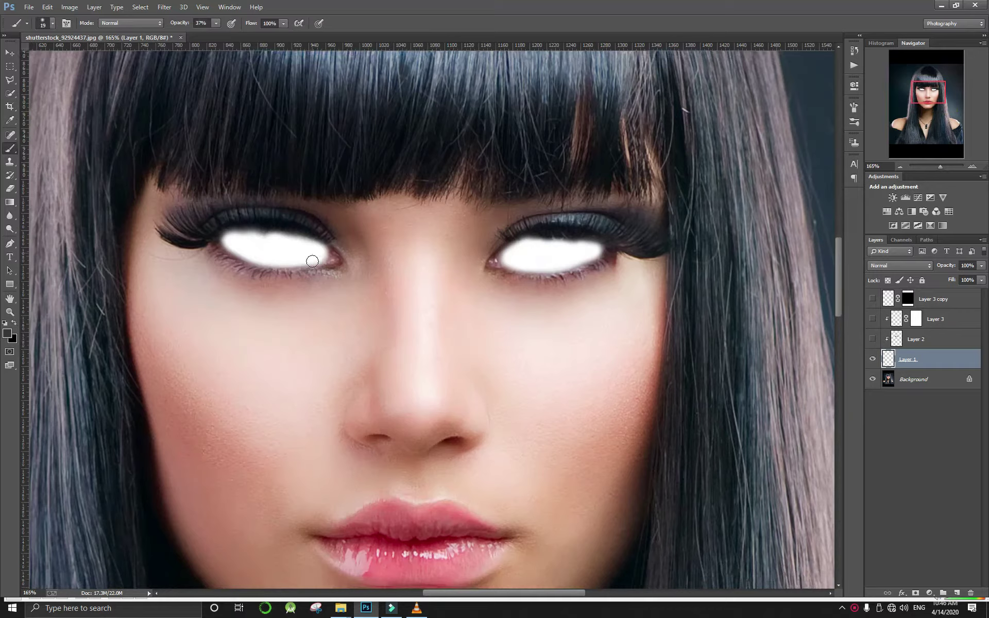
scroll(312, 261, "down", 2)
left_click_drag(304, 217, 299, 216)
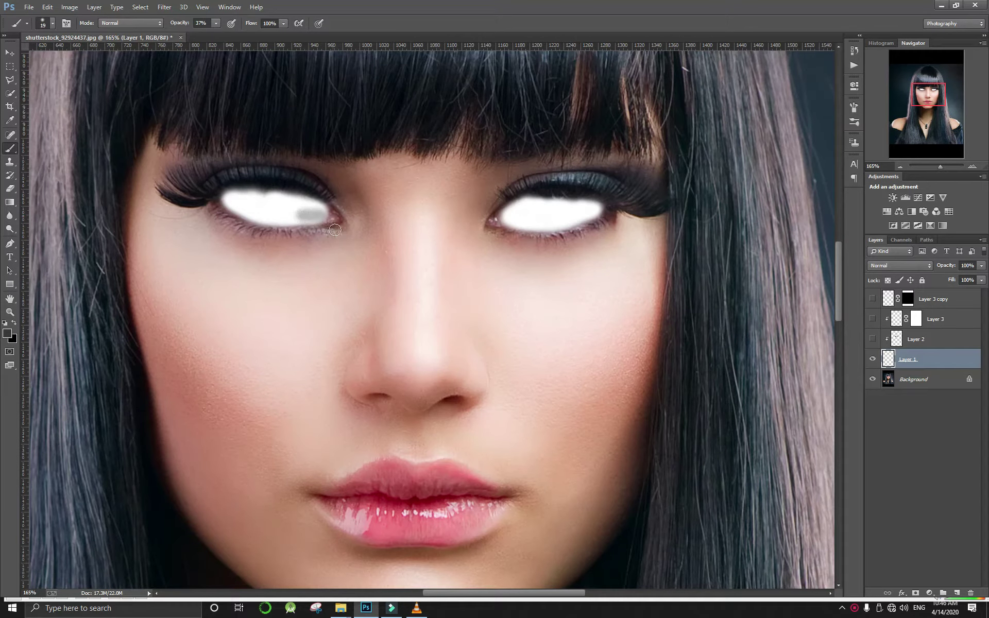
key("ctrl+z")
Reset the colours to black and white with white as foreground, and fit the image on screen
key("d")
key("x")
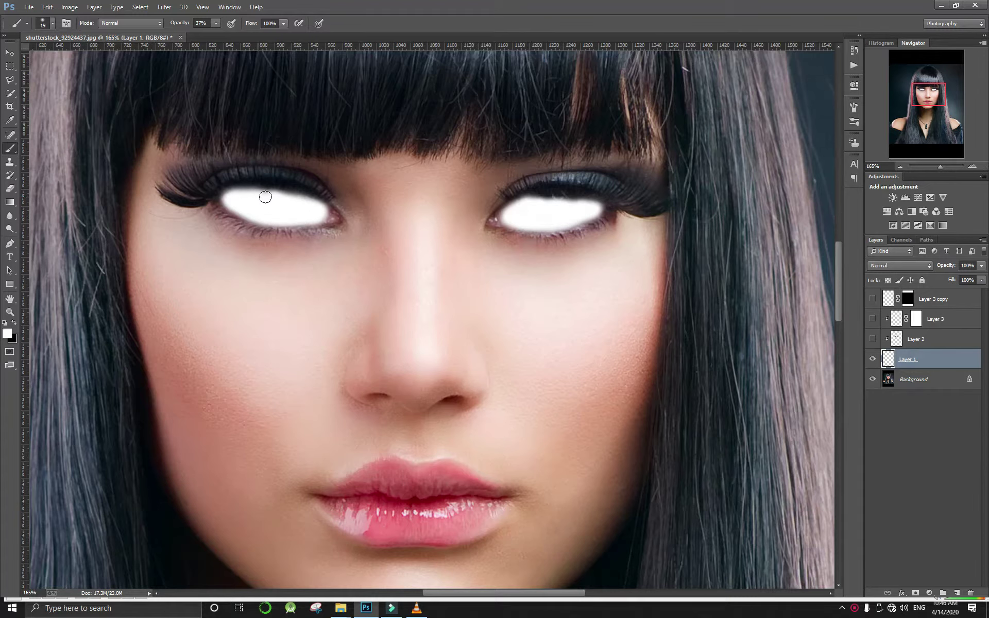
left_click_drag(509, 225, 450, 227)
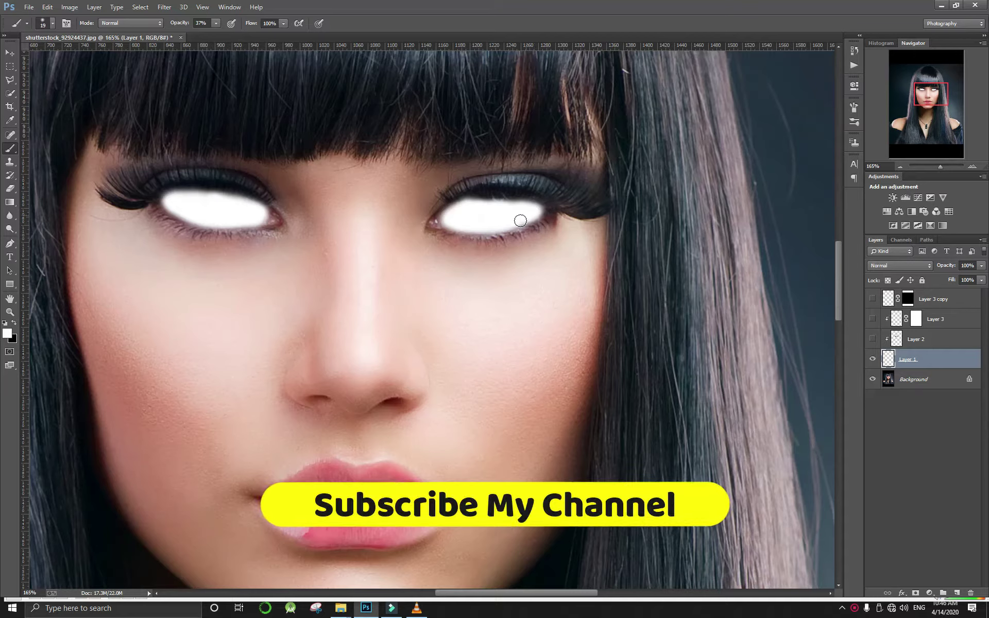
right_click(485, 211)
left_click(493, 215)
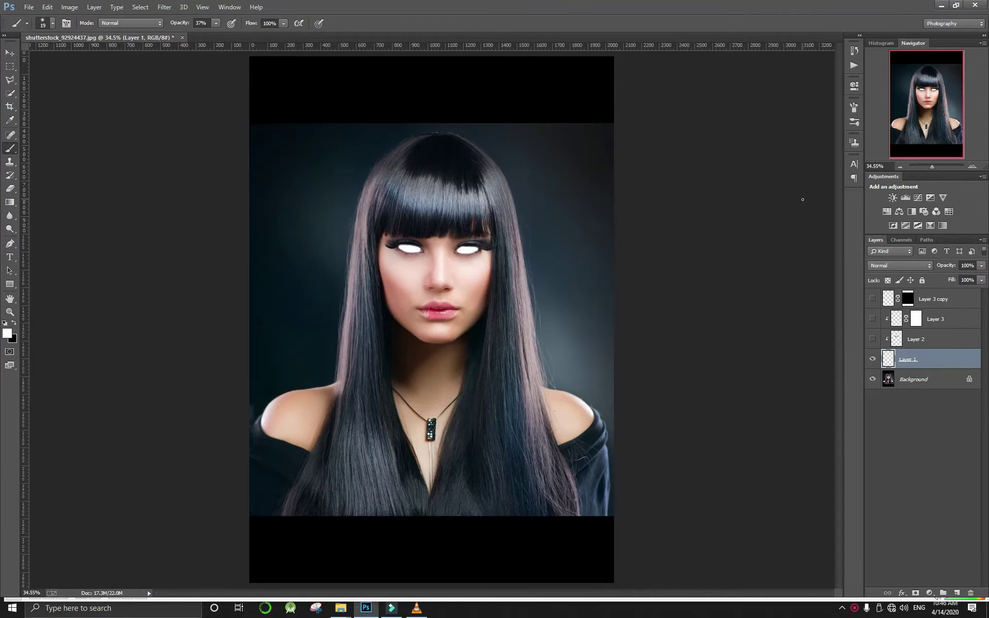
Show Layer 2 and Layer 3 to tone down the eyes with a grey veined texture
left_click(872, 340)
right_click(407, 309)
left_click(428, 330)
left_click_drag(486, 192, 485, 316)
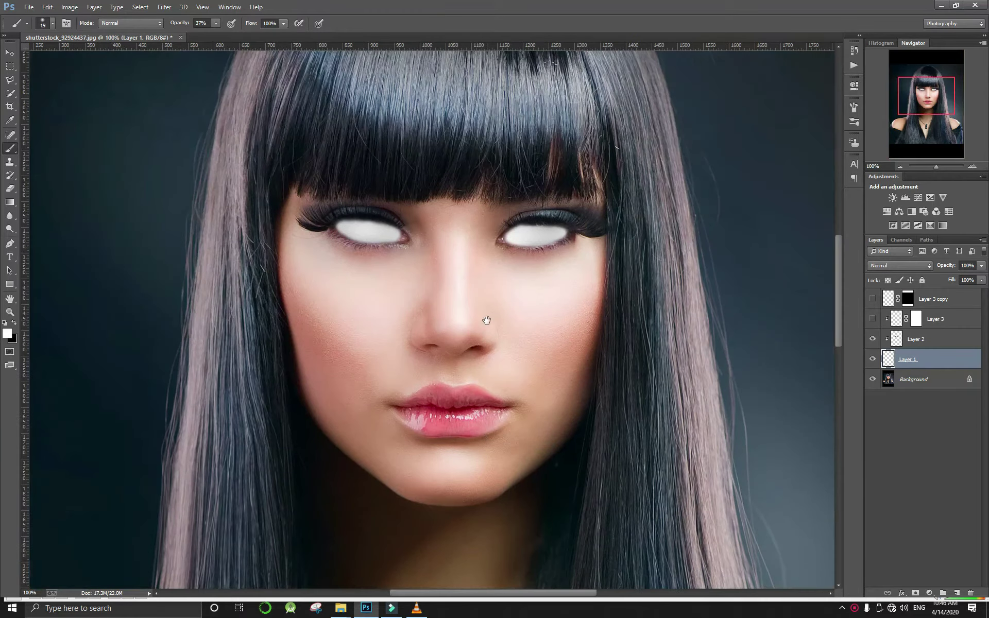
left_click(872, 319)
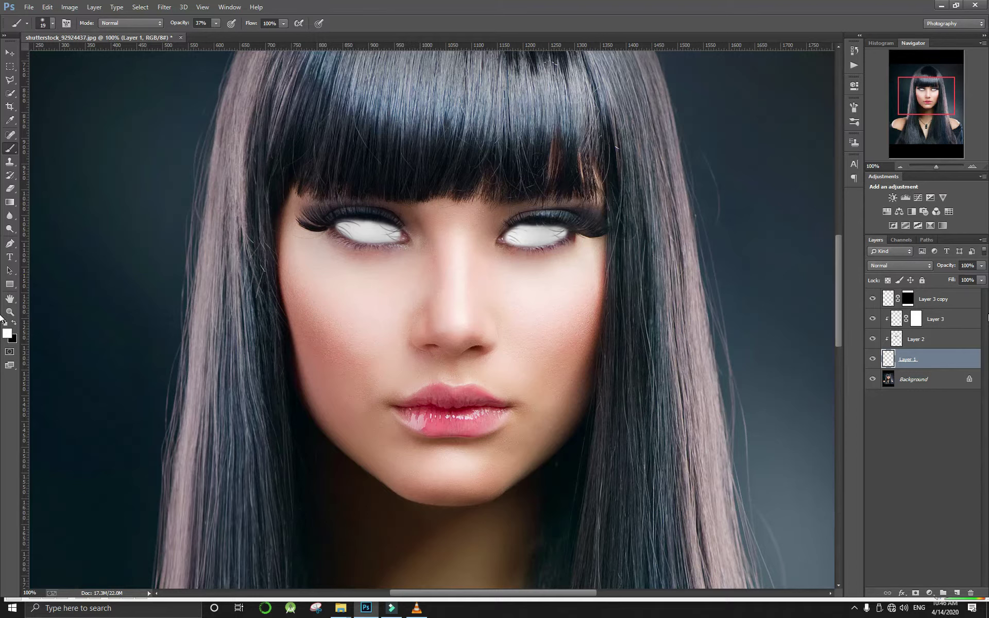
Convert the selected Layers 1 to 3 into one smart object
left_click(928, 340, "shift")
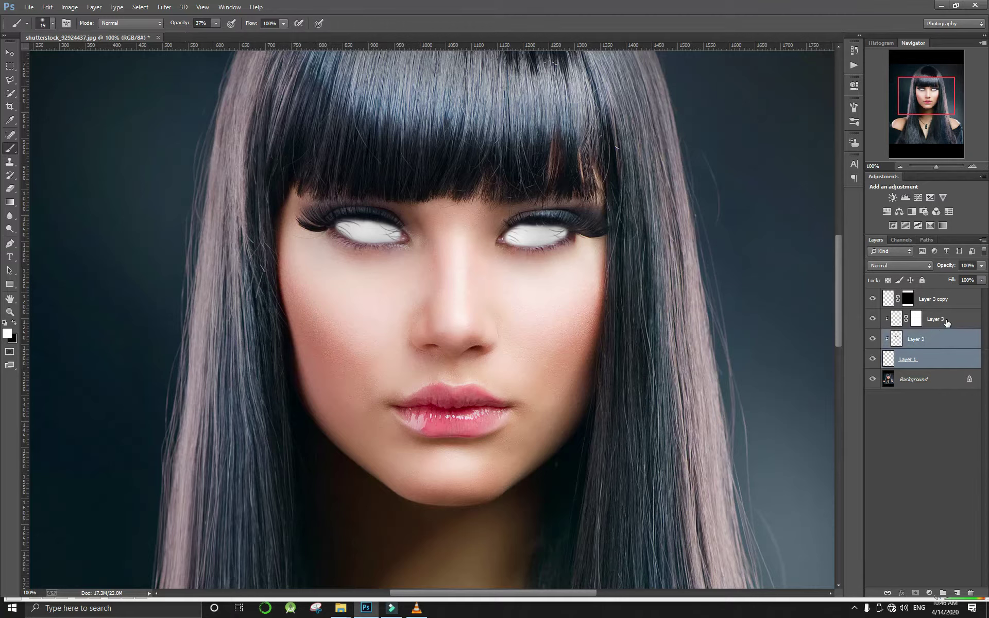
left_click(930, 320, "shift")
right_click(929, 319)
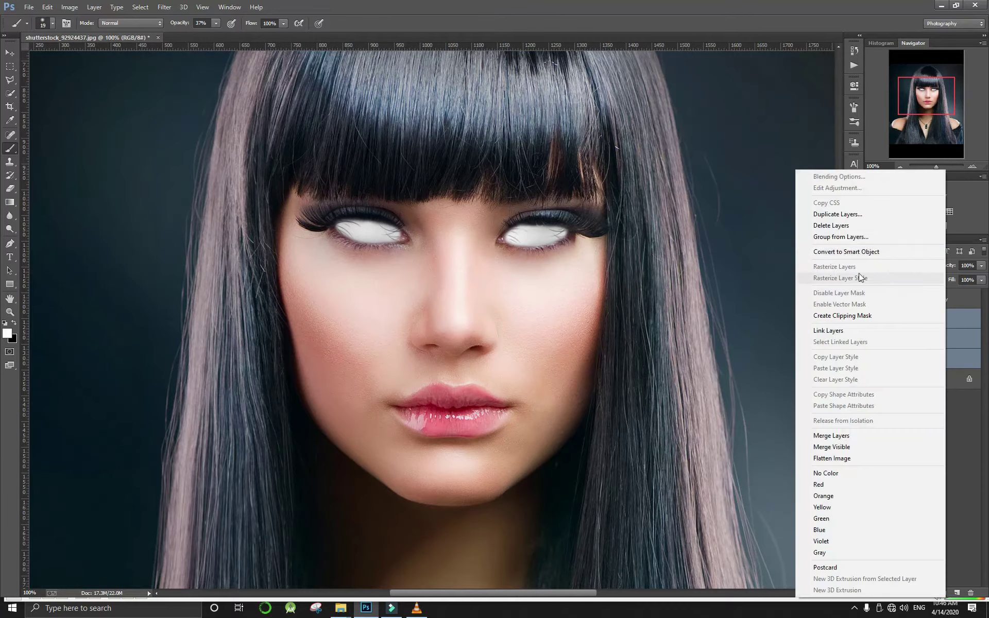
left_click(837, 252)
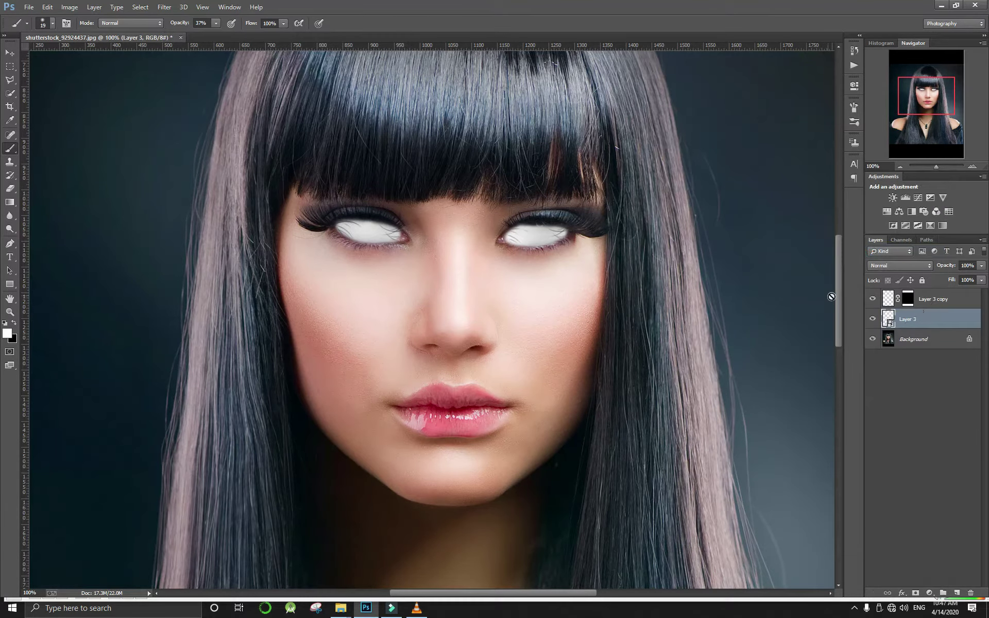
Undo that conversion and instead combine only Layer 1 and Layer 2 into a smart object
left_click(871, 300)
key("ctrl+z")
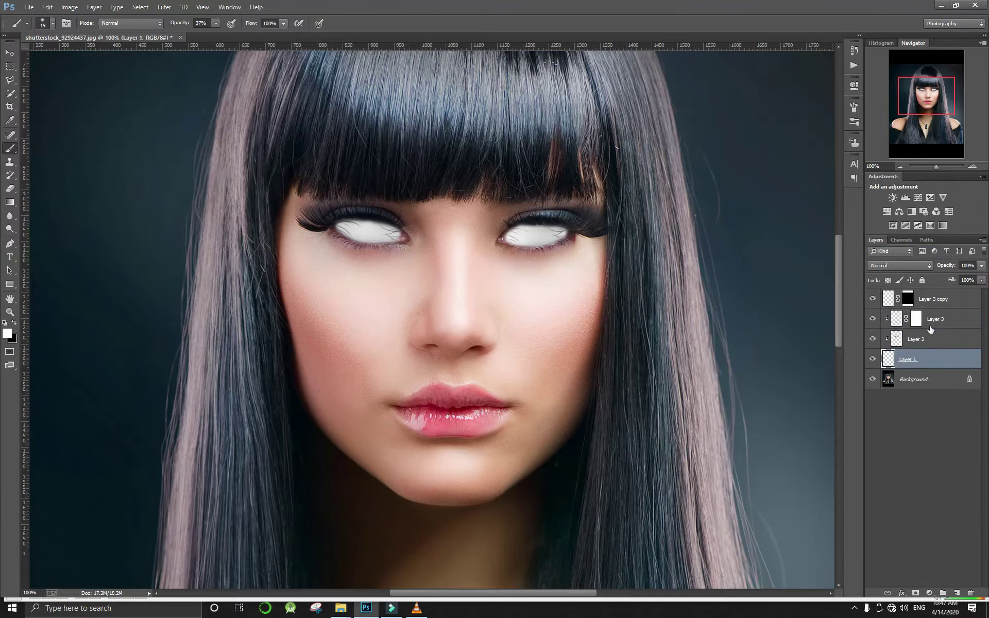
left_click(928, 339, "shift")
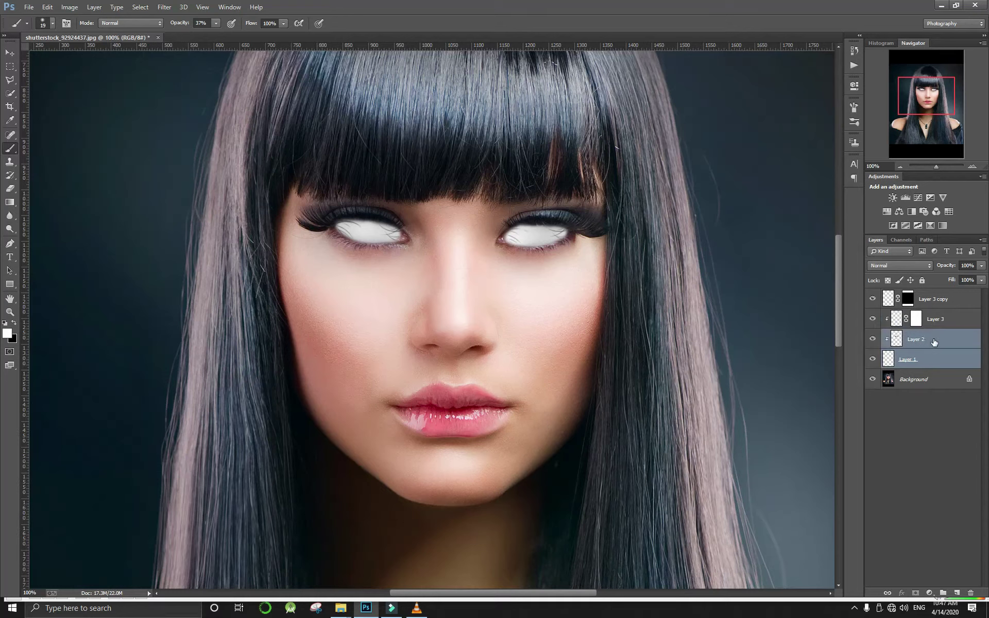
right_click(957, 347)
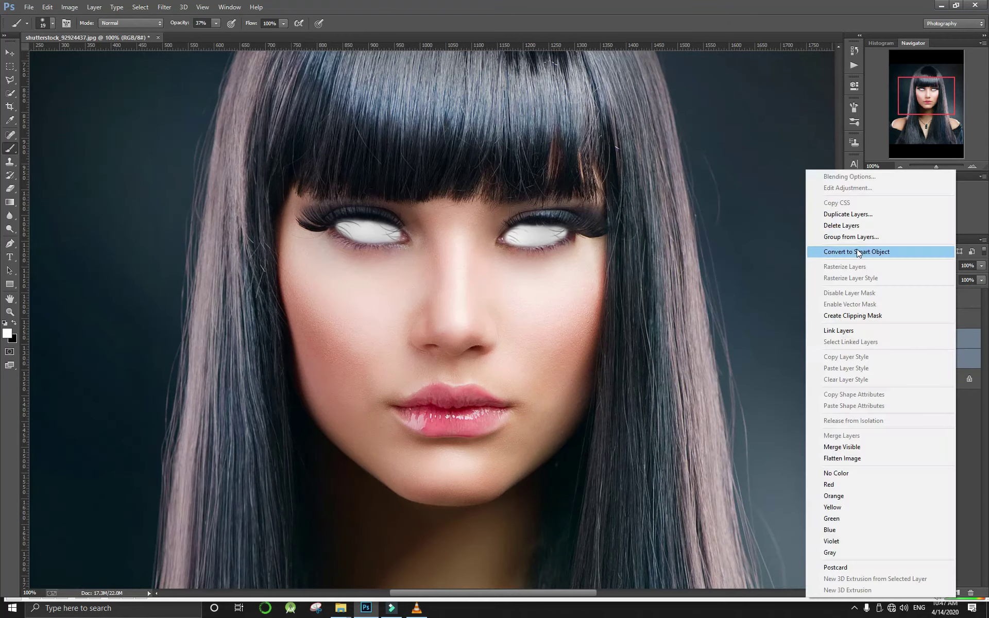
left_click(857, 249)
Apply a Gaussian Blur of about 3.5 pixels radius to the white-eye smart object
left_click(164, 7)
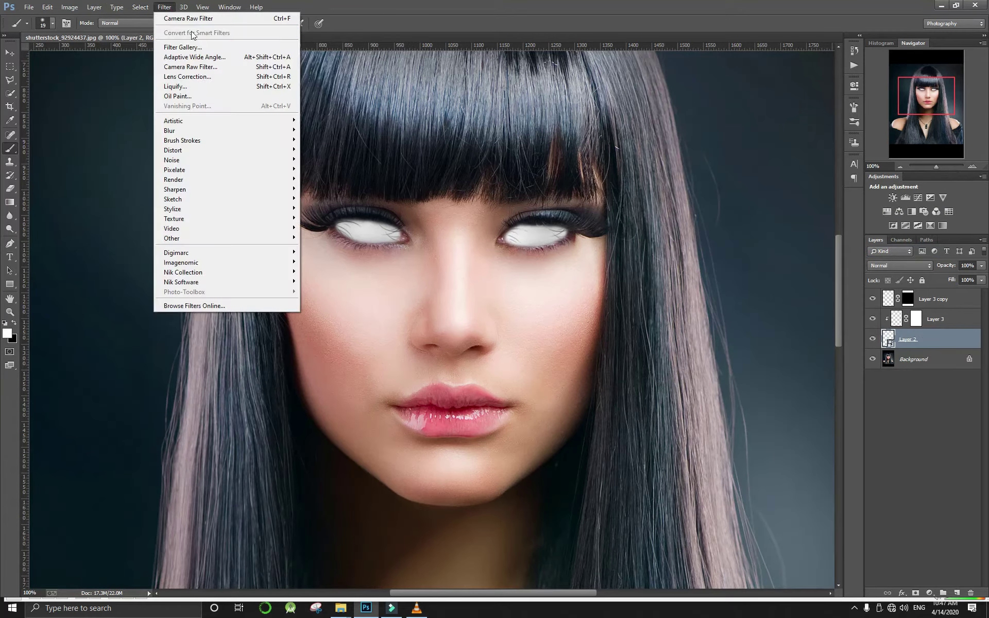
mouse_move(169, 131)
left_click(332, 200)
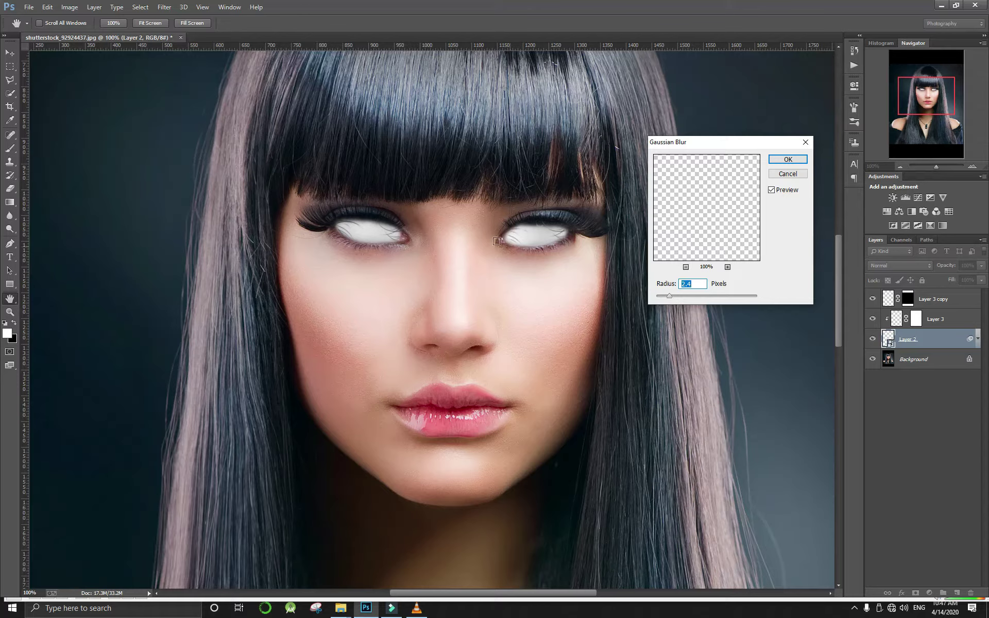
left_click(532, 232)
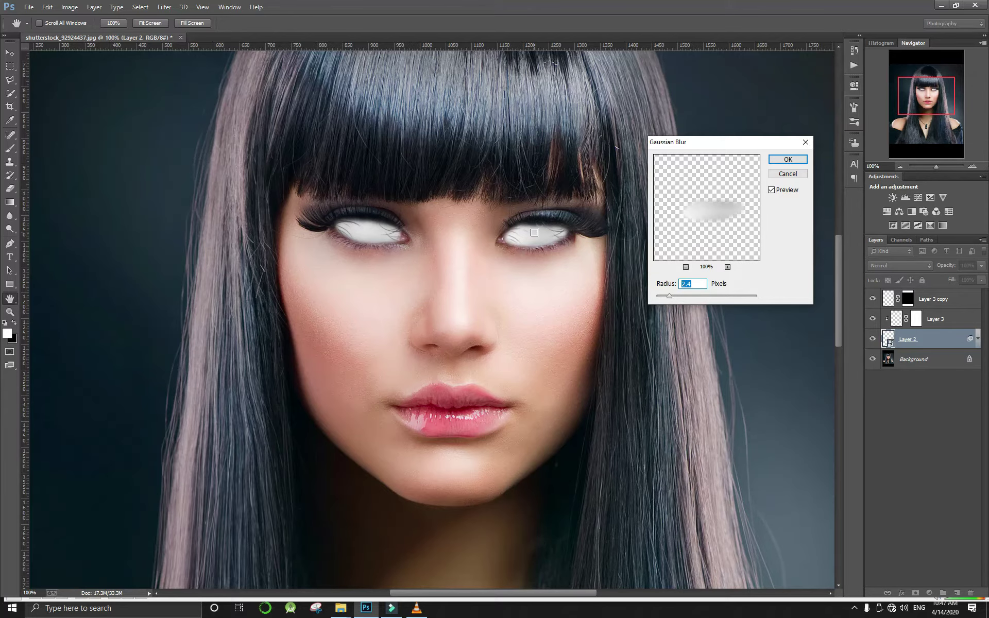
key("ctrl+plus")
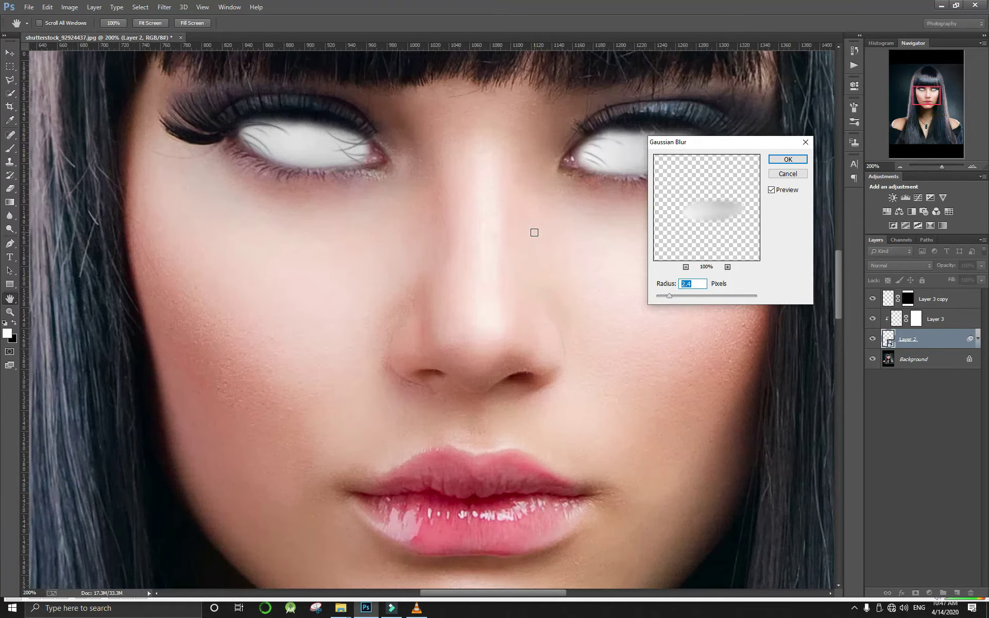
left_click_drag(418, 194, 380, 307)
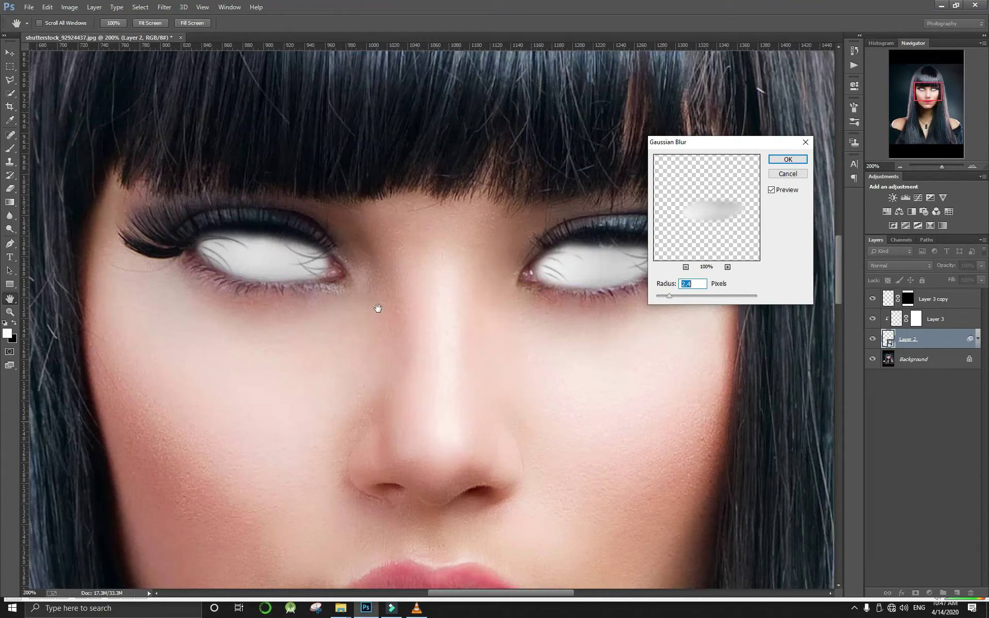
left_click_drag(729, 146, 796, 142)
left_click_drag(736, 292, 740, 293)
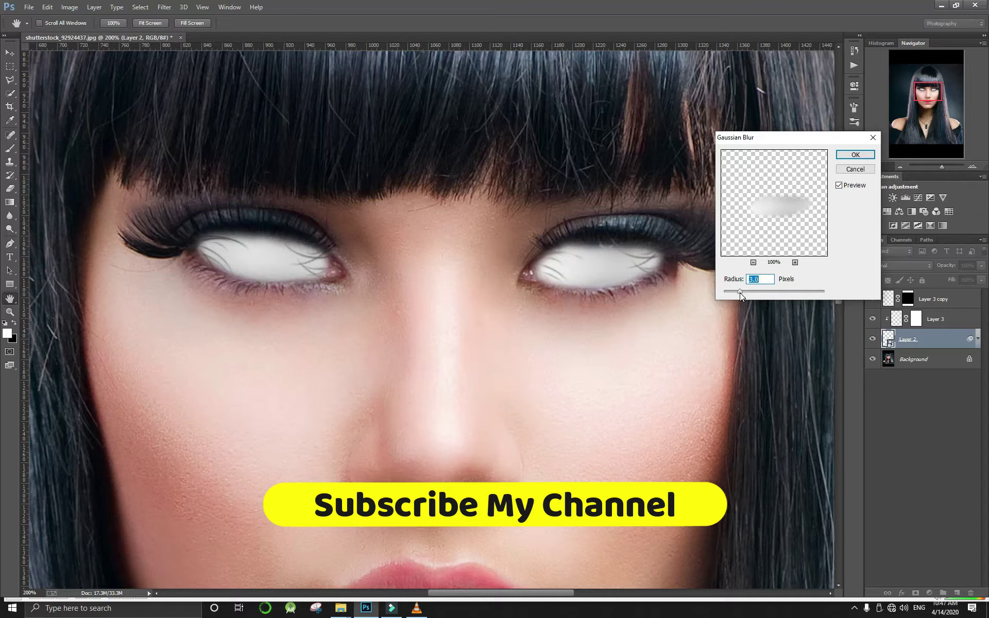
left_click_drag(741, 291, 744, 292)
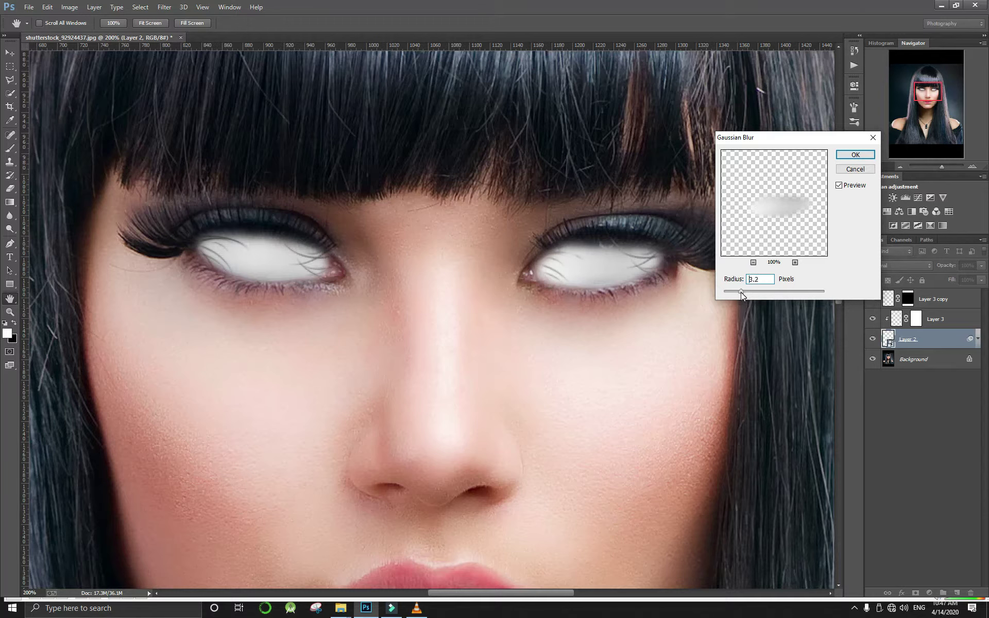
left_click(856, 155)
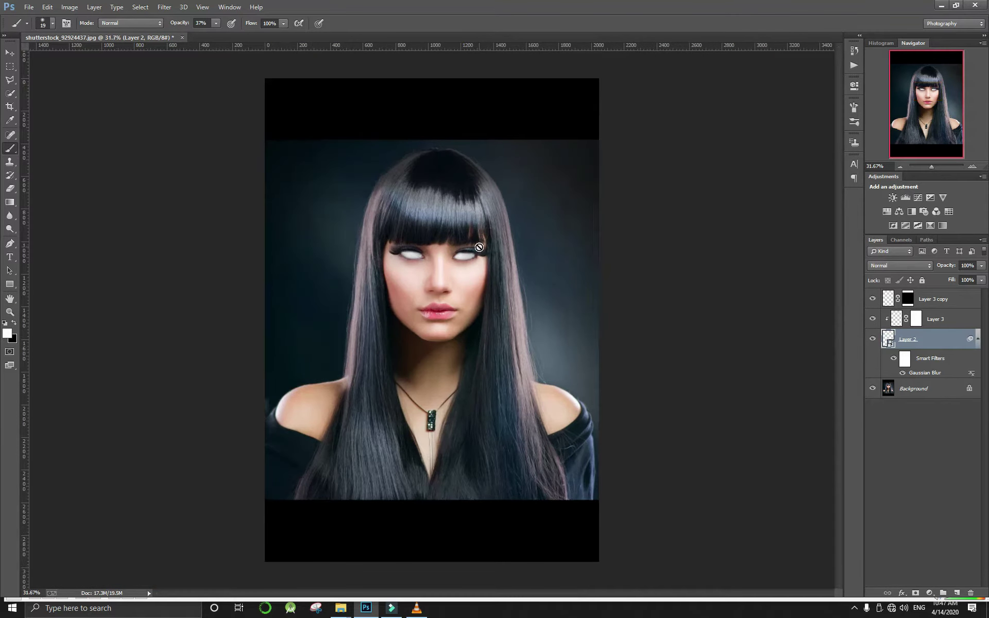
Flatten the image, duplicate the background as Layer 1, and open the Camera Raw Filter
left_click(937, 304)
right_click(937, 390)
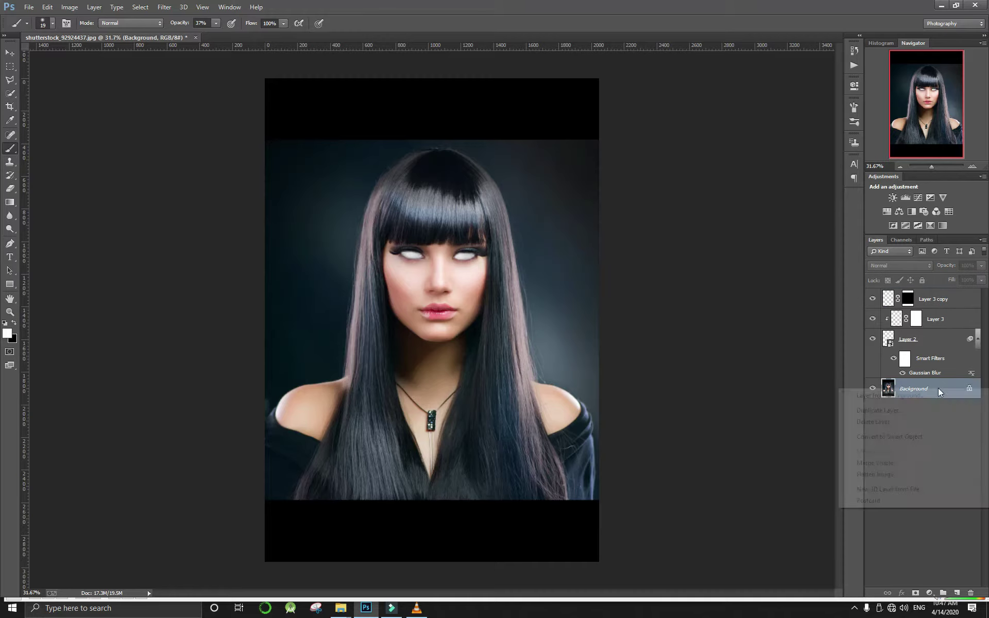
left_click(875, 474)
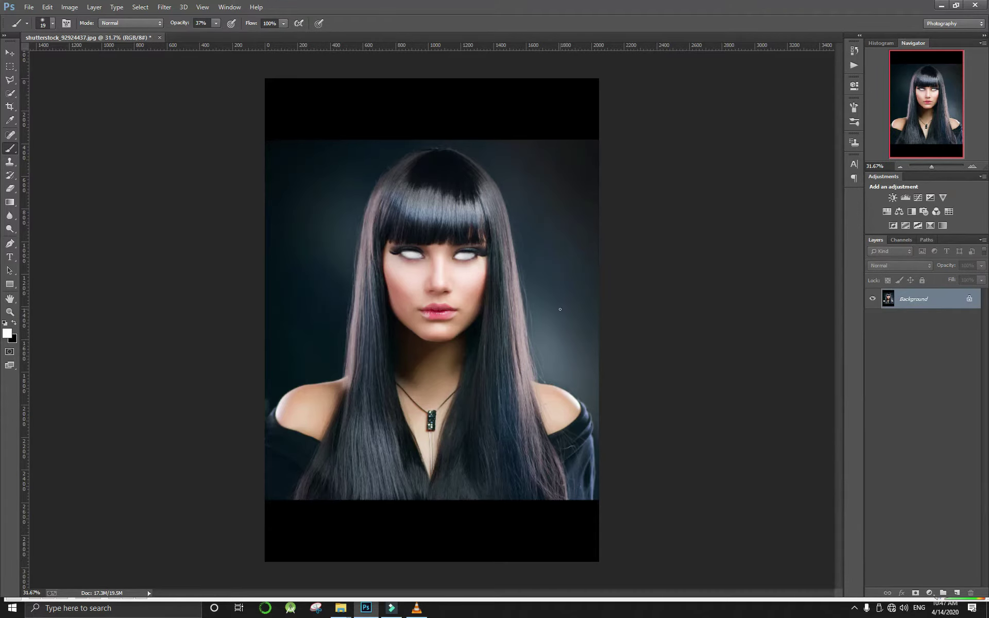
key("ctrl+j")
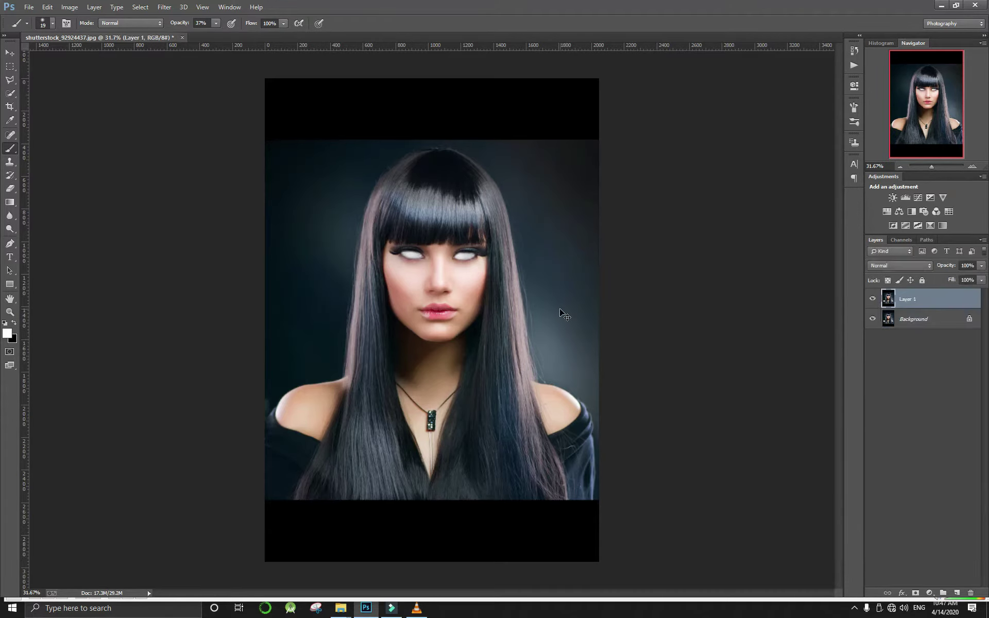
left_click(164, 7)
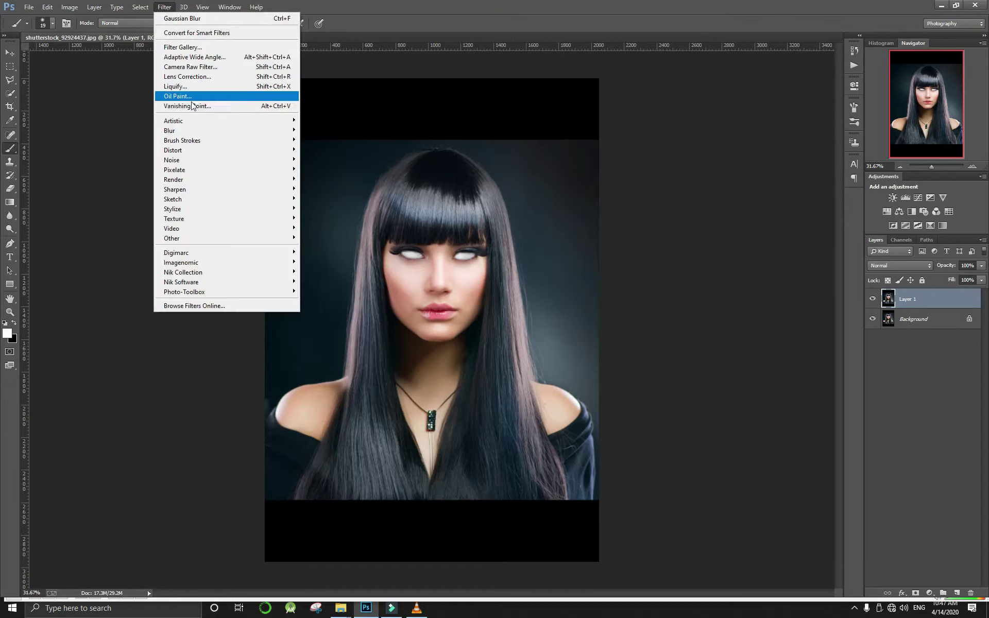
left_click(193, 67)
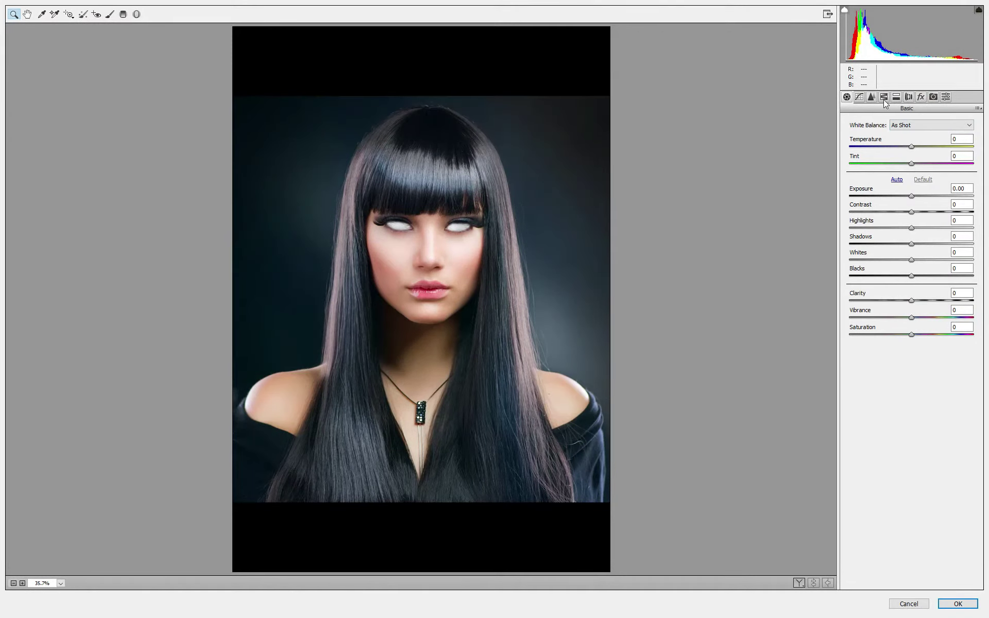
Set post-crop vignette Amount -100, Midpoint 0, Roundness +100 and Feather 100
left_click(864, 98)
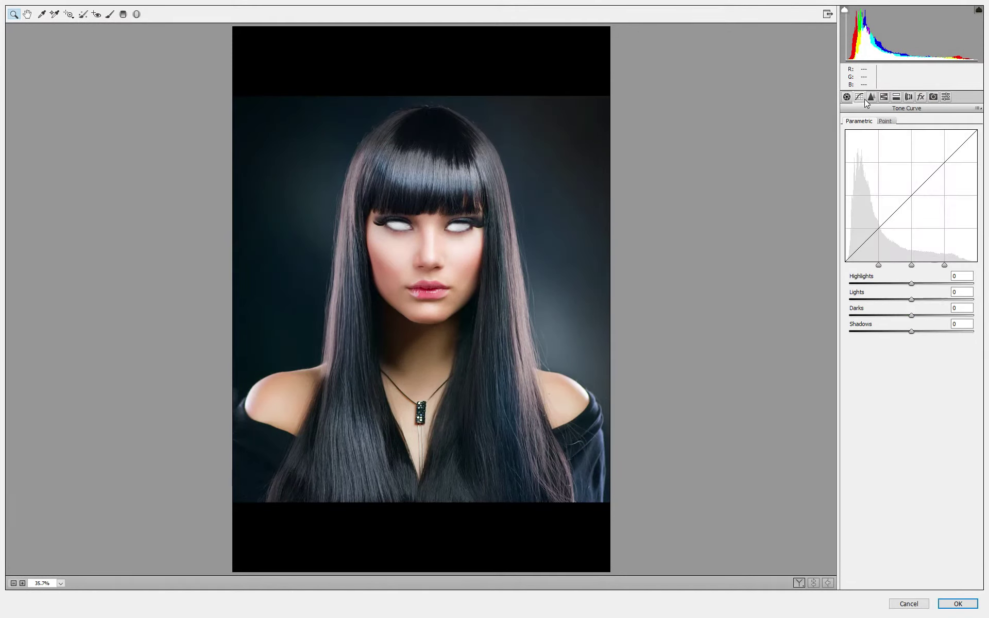
left_click(921, 97)
left_click_drag(879, 231, 850, 230)
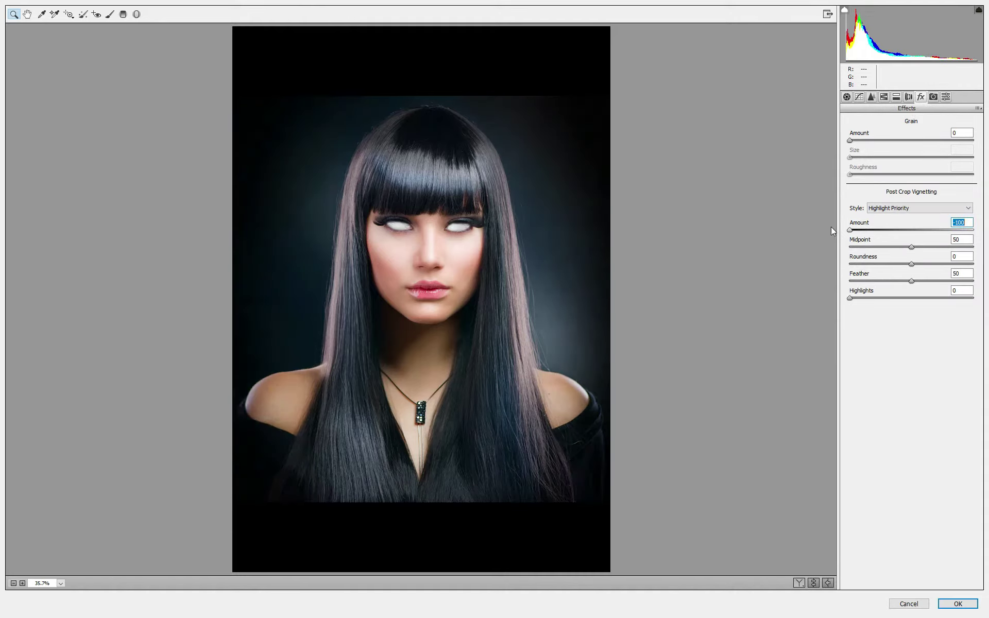
left_click_drag(911, 248, 819, 242)
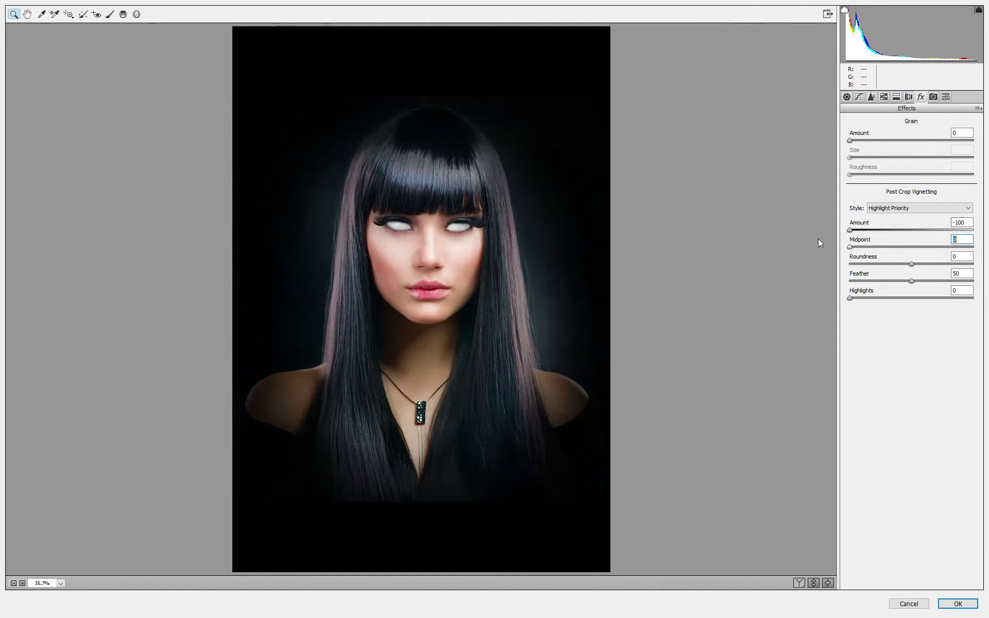
left_click(910, 266)
mouse_move(909, 265)
left_mouse_down()
mouse_move(967, 264)
mouse_move(938, 264)
mouse_move(914, 281)
mouse_move(981, 283)
mouse_move(974, 265)
left_mouse_up()
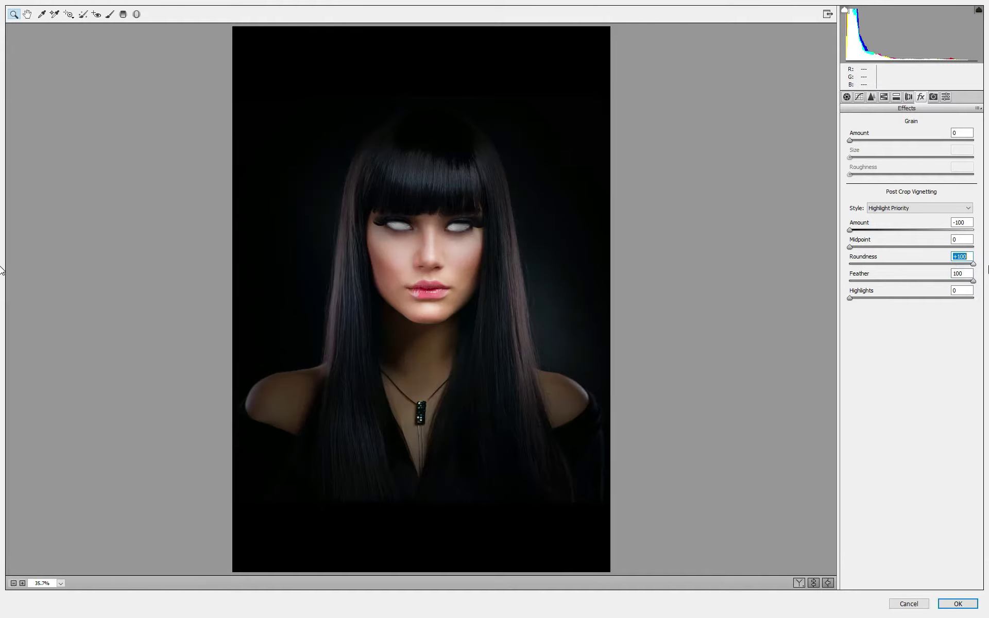
key("p")
key("p")
mouse_move(850, 298)
left_mouse_down()
mouse_move(911, 298)
mouse_move(841, 297)
mouse_move(859, 299)
left_mouse_up()
Try shifting the Oranges and Yellows hues in HSL, then reset both to 0
left_click(883, 97)
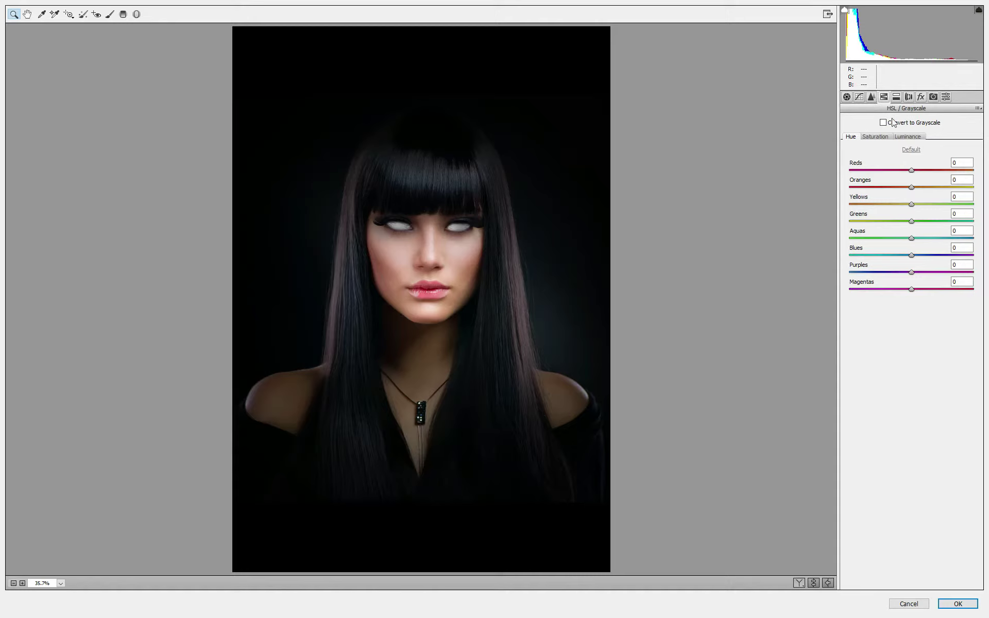
mouse_move(909, 189)
left_mouse_down()
mouse_move(835, 186)
mouse_move(968, 186)
left_mouse_up()
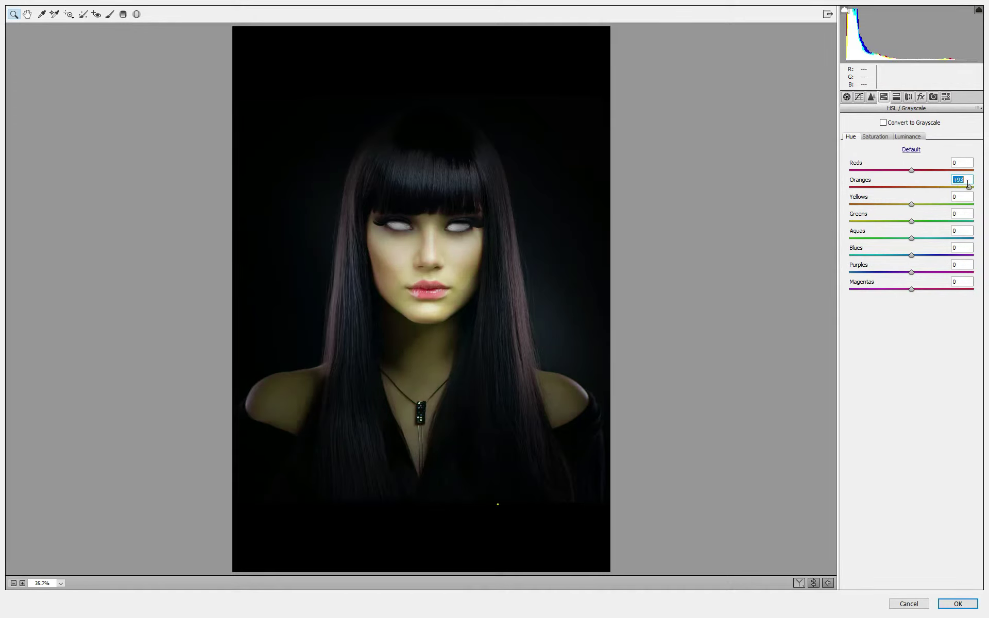
double_click(969, 186)
left_click_drag(911, 204, 831, 203)
double_click(850, 204)
left_click(911, 238)
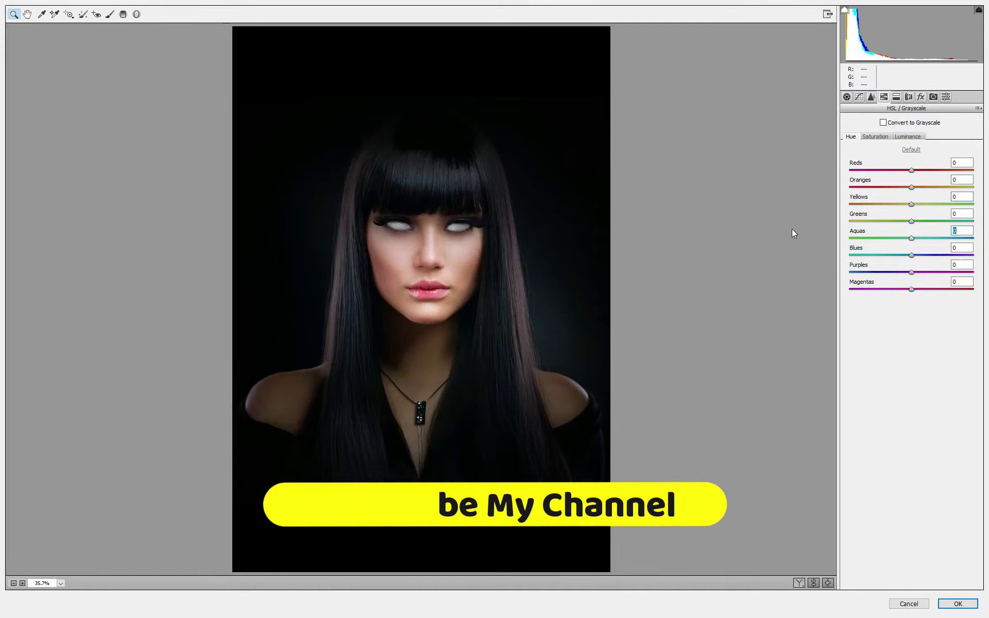
left_click(911, 255)
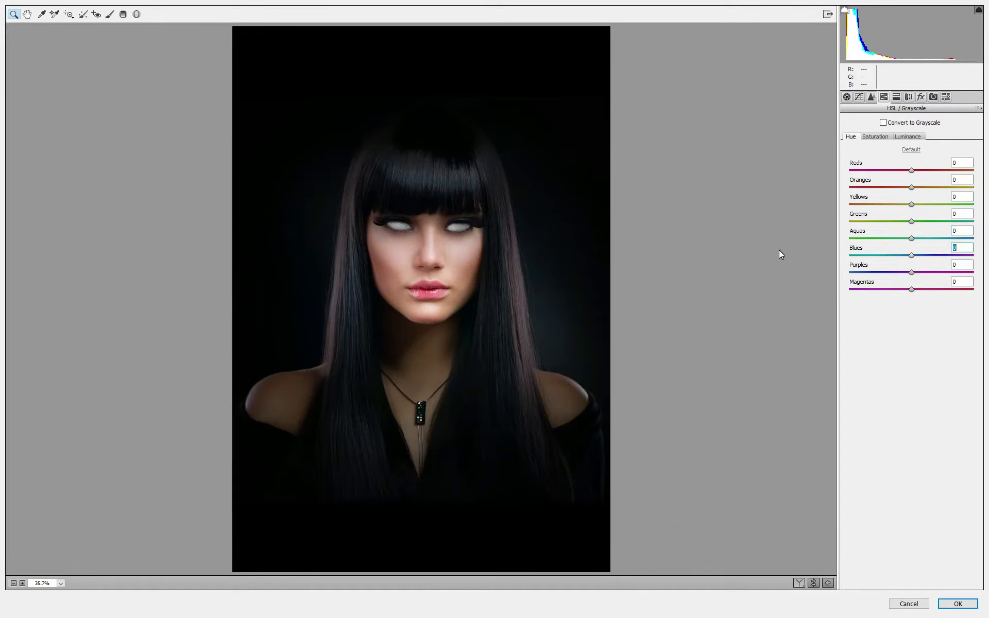
left_click(911, 273)
Set sharpening Amount to about 51 and lift the tone-curve Highlights to +35
left_click(871, 98)
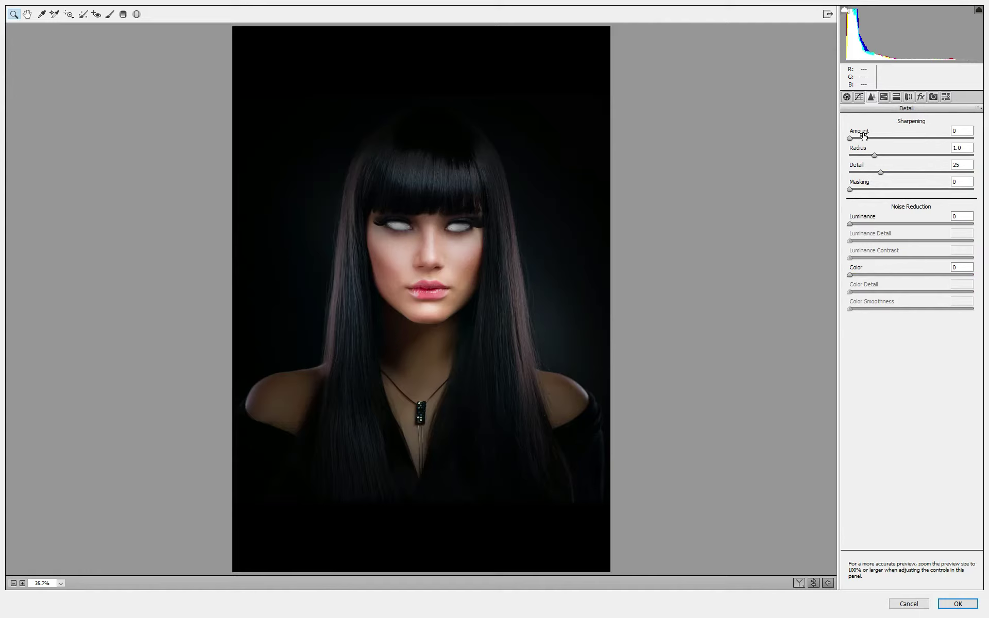
left_click_drag(850, 138, 893, 138)
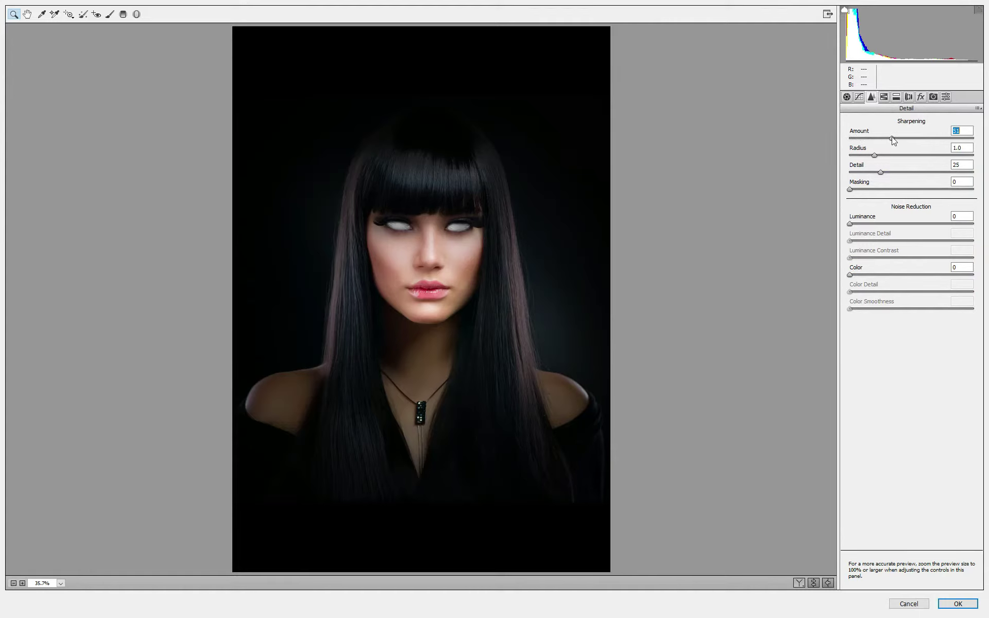
left_click(860, 97)
mouse_move(911, 282)
left_mouse_down()
mouse_move(935, 284)
mouse_move(924, 305)
mouse_move(882, 300)
mouse_move(927, 315)
mouse_move(893, 316)
mouse_move(904, 316)
mouse_move(904, 331)
left_mouse_up()
double_click(882, 300)
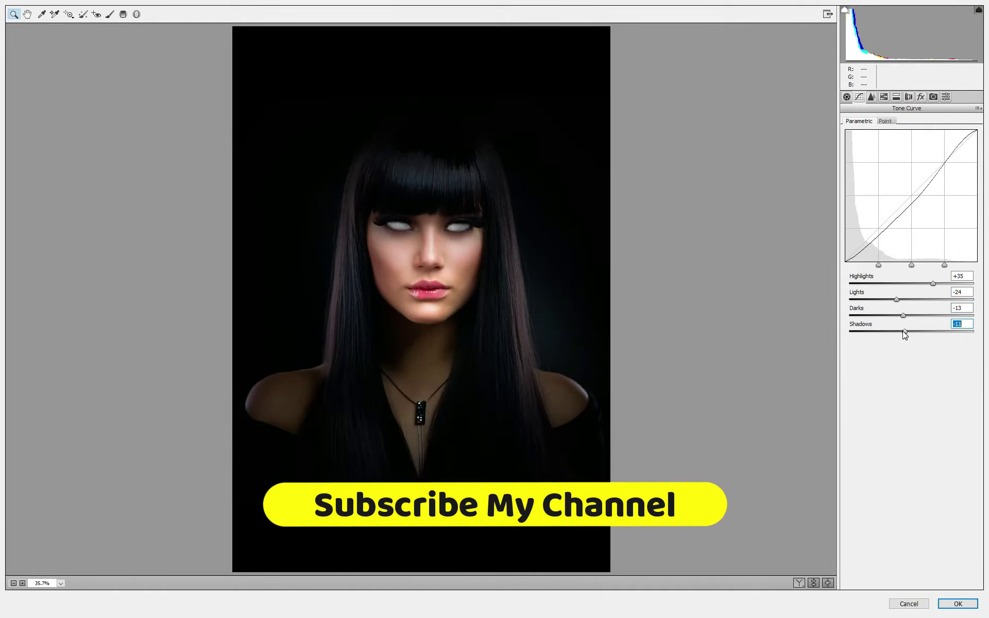
In Basic, lower Blacks, set Highlights -33 and Contrast +7, and fine-tune the colour temperature
left_click(845, 98)
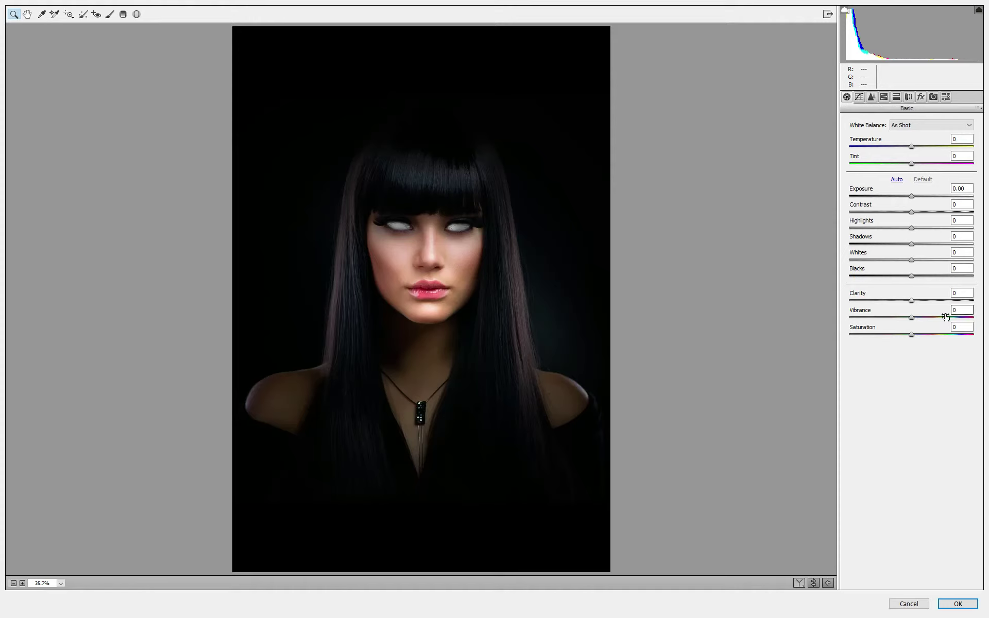
left_click_drag(909, 280, 877, 244)
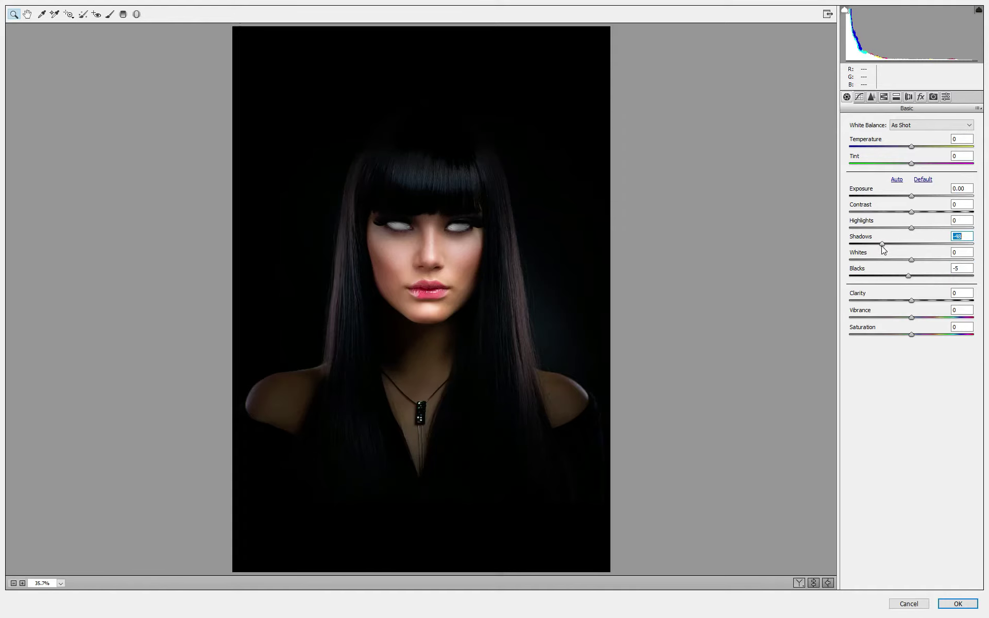
left_click_drag(911, 228, 893, 226)
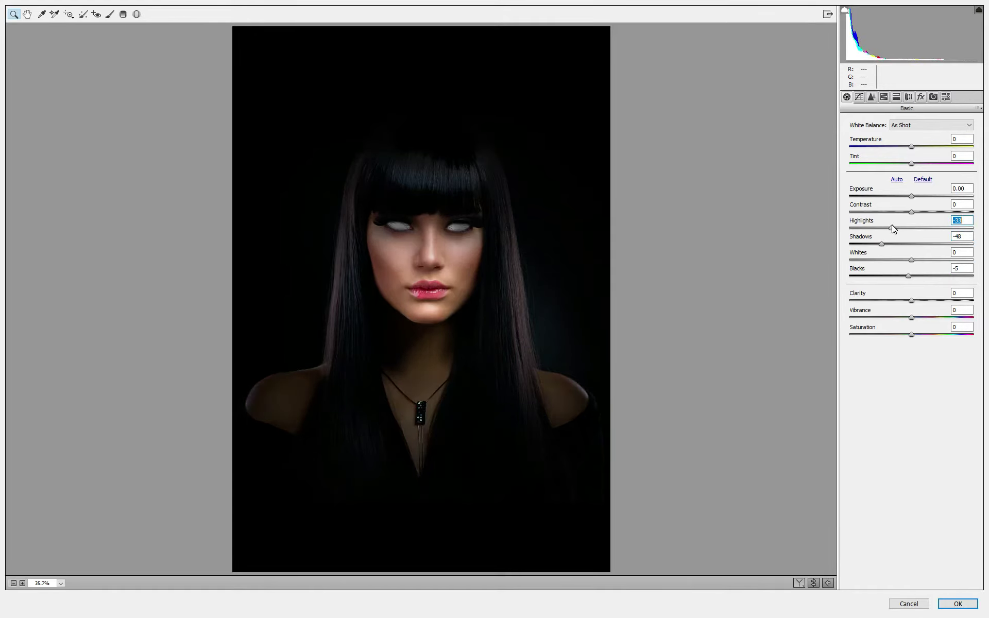
left_click_drag(913, 212, 919, 215)
left_click_drag(886, 145, 892, 145)
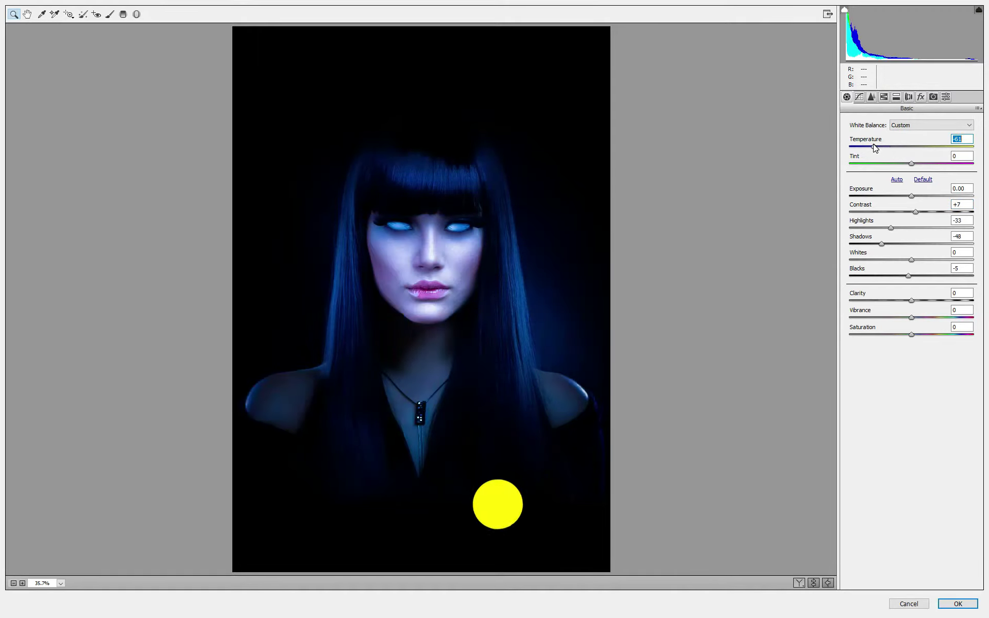
mouse_move(892, 145)
left_mouse_down()
mouse_move(832, 137)
mouse_move(942, 148)
mouse_move(891, 165)
mouse_move(930, 166)
left_mouse_up()
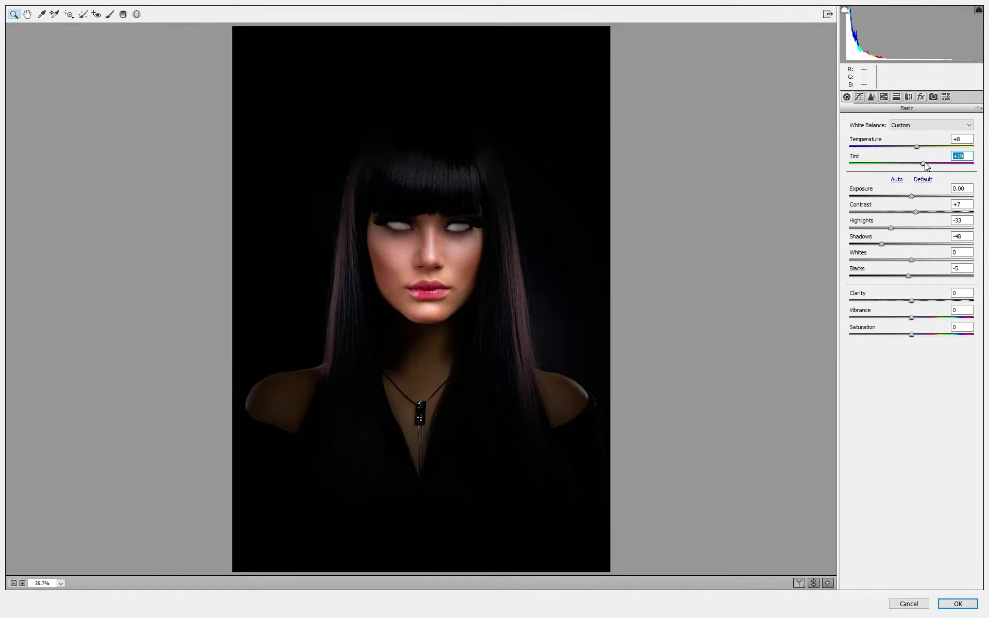
left_click_drag(920, 150, 912, 148)
Deepen Blacks to -27, set Vibrance -100 and Saturation about -30
mouse_move(907, 279)
left_mouse_down()
mouse_move(895, 278)
mouse_move(914, 260)
mouse_move(908, 231)
mouse_move(836, 246)
left_mouse_up()
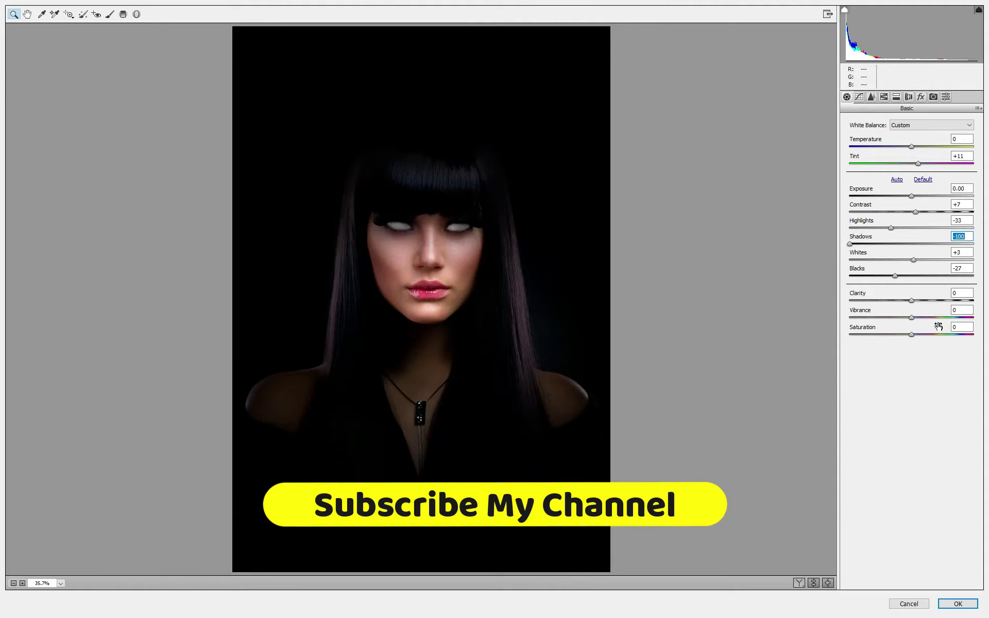
left_click_drag(911, 318, 829, 318)
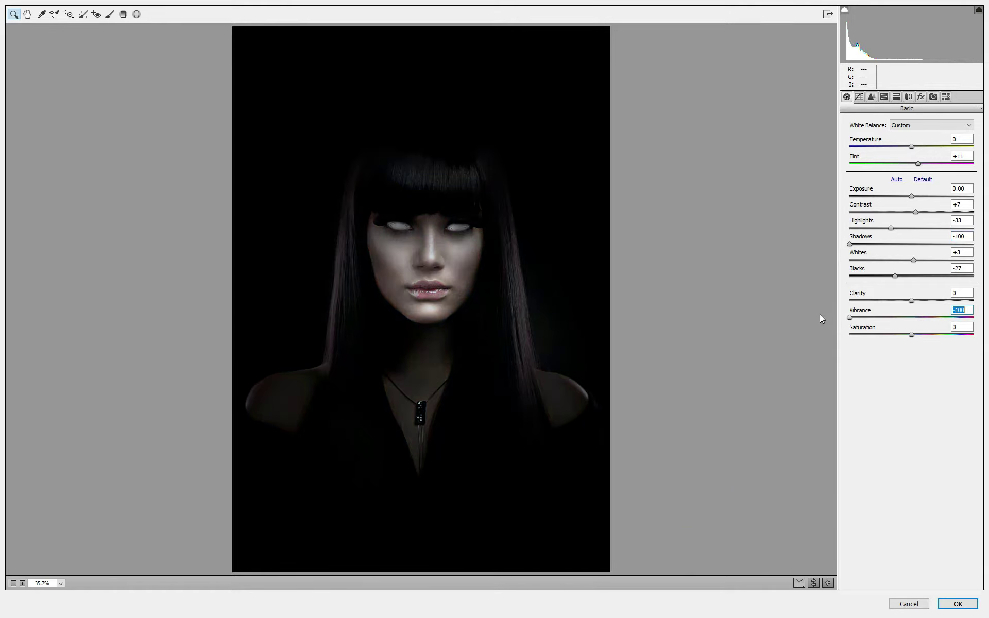
left_click_drag(912, 335, 897, 335)
Lower saturation slightly, then set Hue Greens -100, Yellows -100, Oranges +91, Reds -100
left_click(893, 334)
left_click(884, 97)
left_click_drag(912, 222, 830, 219)
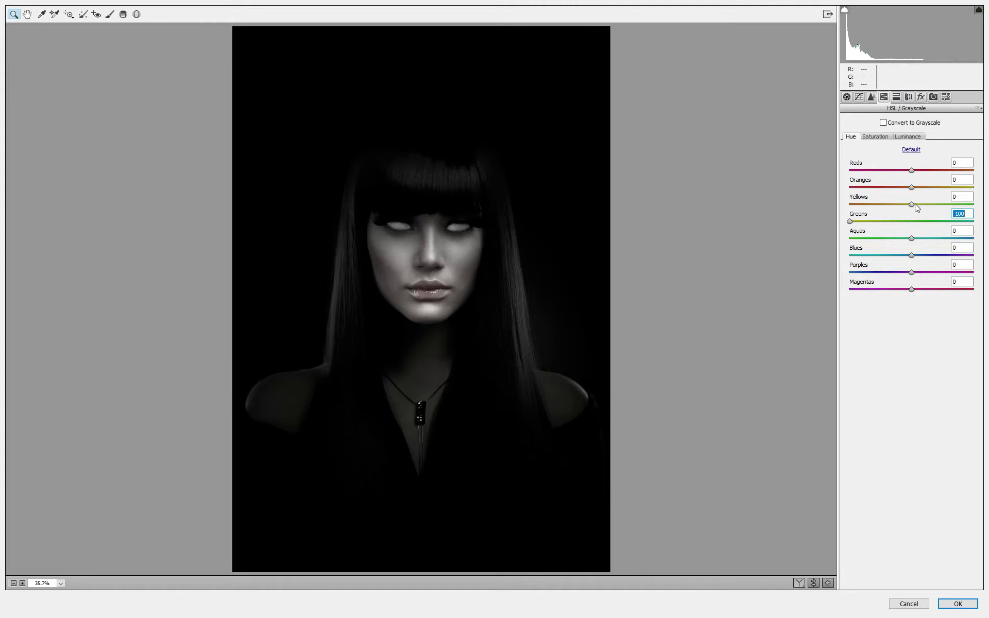
left_click_drag(916, 207, 977, 206)
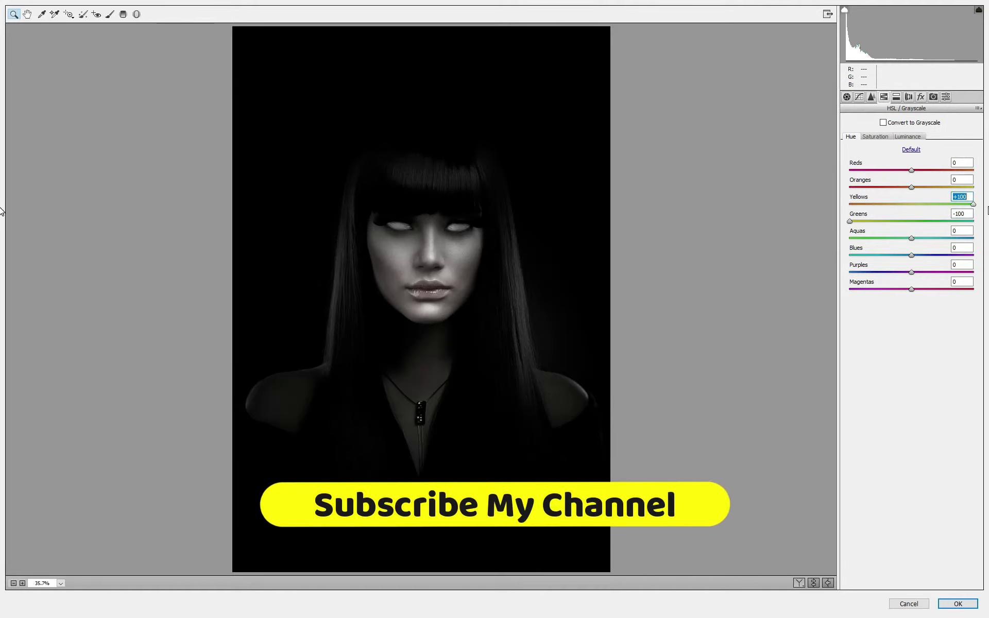
left_click_drag(914, 204, 849, 204)
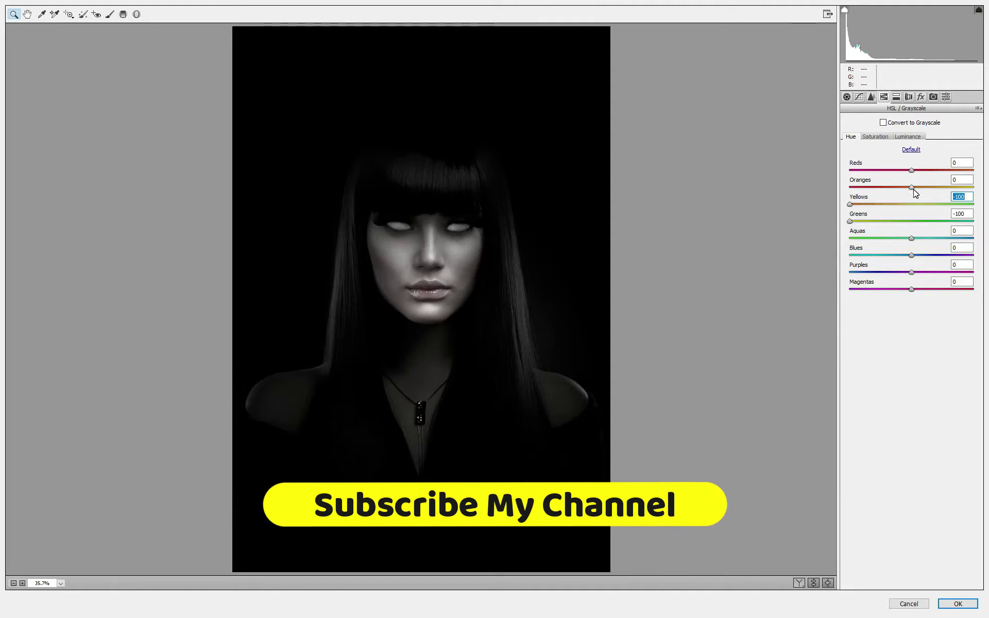
left_click_drag(913, 188, 968, 190)
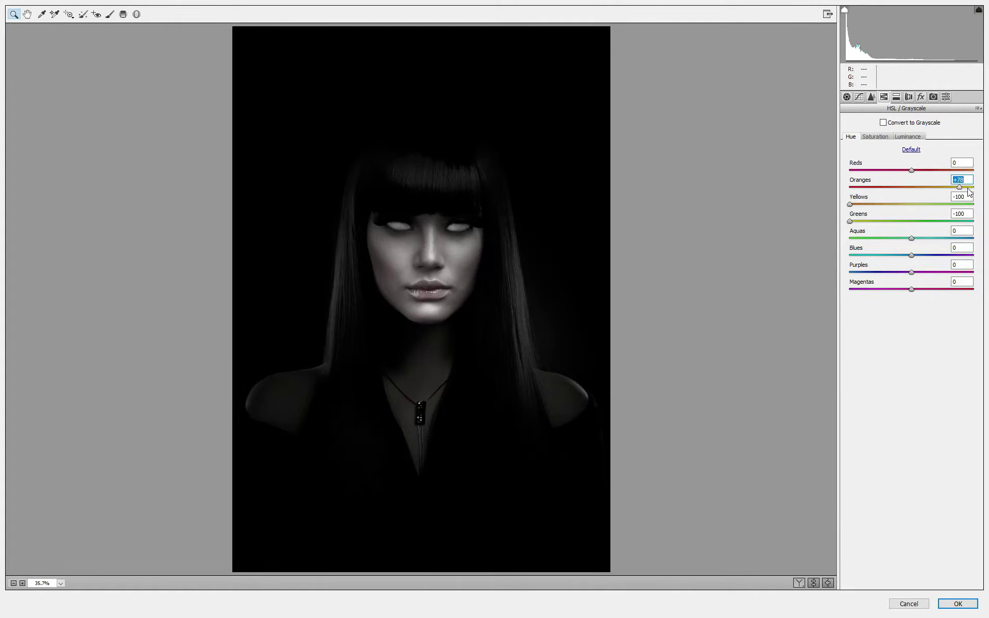
left_click_drag(912, 171, 811, 166)
Set vignette Highlights to 5, raise Clarity, and apply the Camera Raw grade to Layer 1
left_click(920, 98)
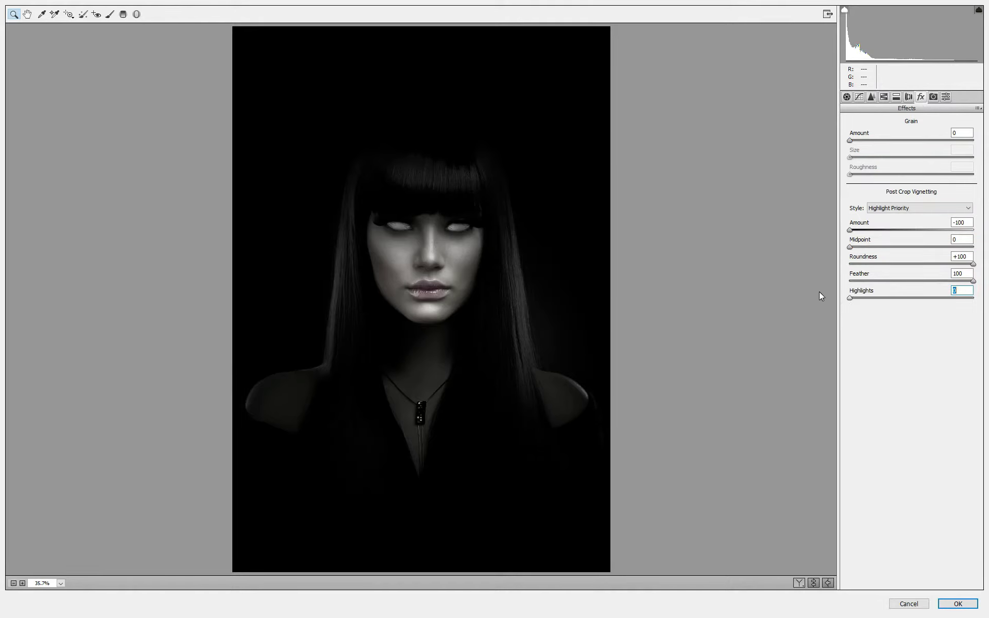
mouse_move(850, 298)
left_mouse_down()
mouse_move(914, 297)
mouse_move(790, 280)
mouse_move(970, 289)
mouse_move(877, 290)
left_mouse_up()
key("shift+Tab")
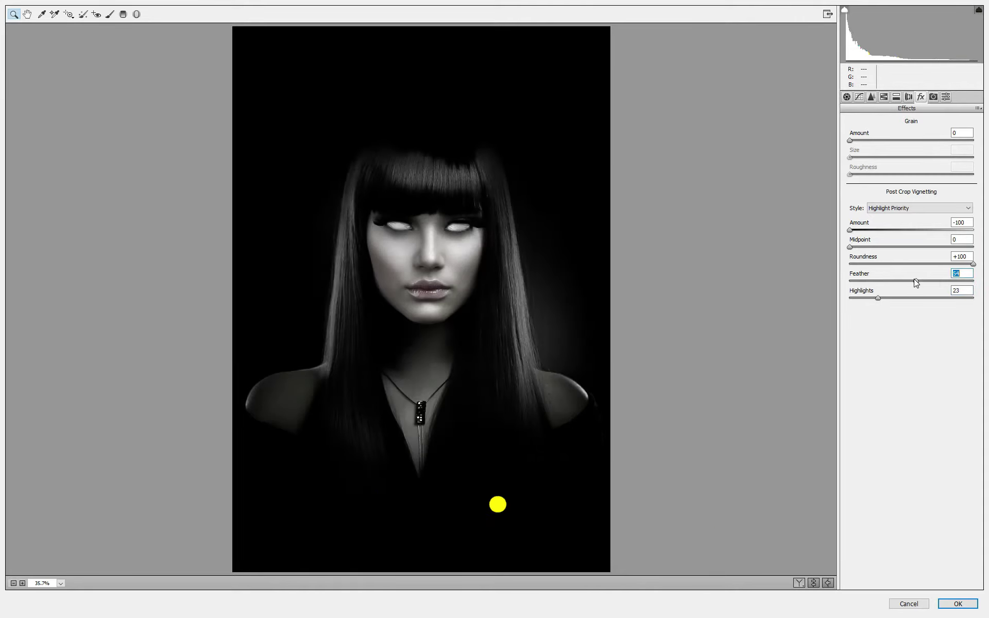
type("100")
left_click_drag(878, 298, 856, 298)
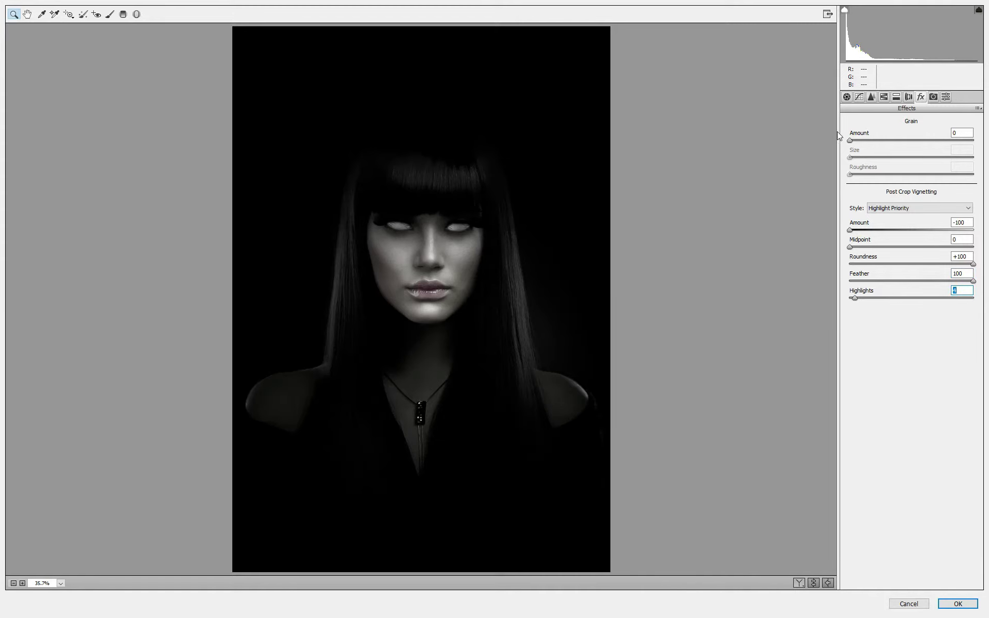
left_click(848, 96)
left_click(921, 300)
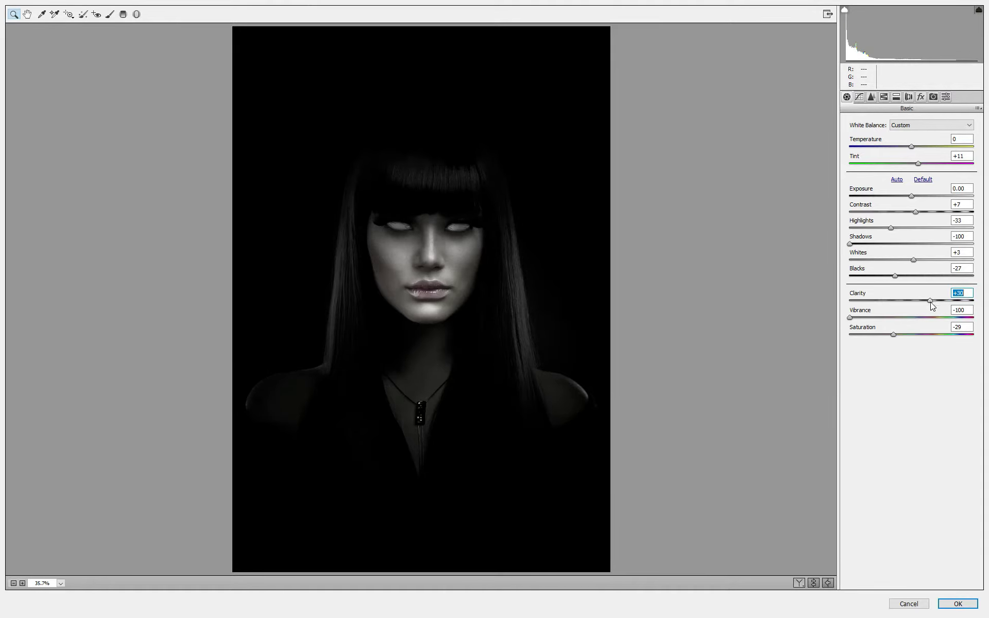
left_click(958, 604)
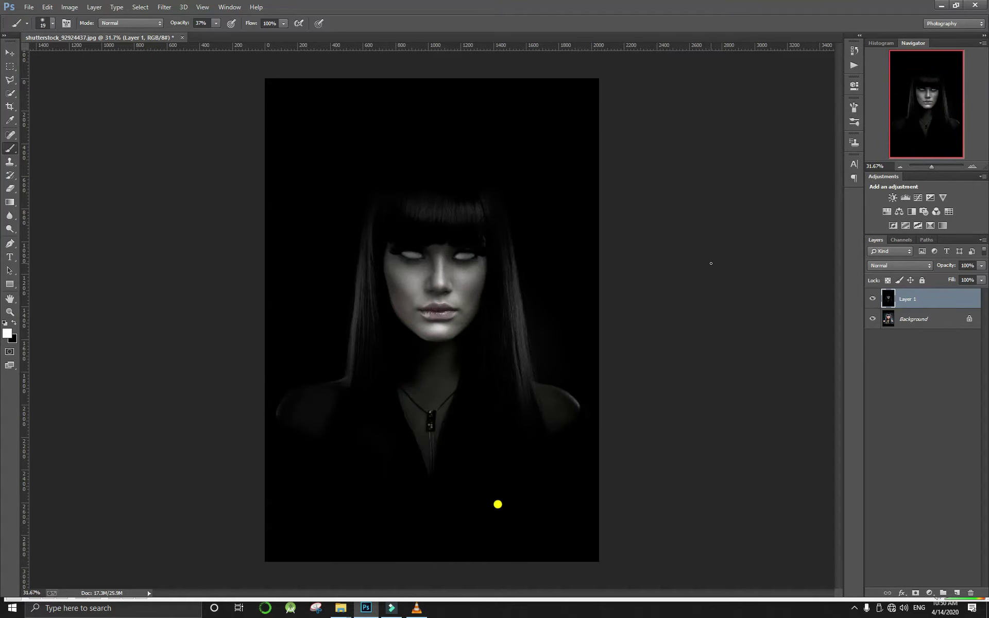
Inspect the woman's face at 100% zoom, then fit the whole poster back in view
right_click(568, 254)
left_click(554, 260)
left_click_drag(508, 212, 567, 310)
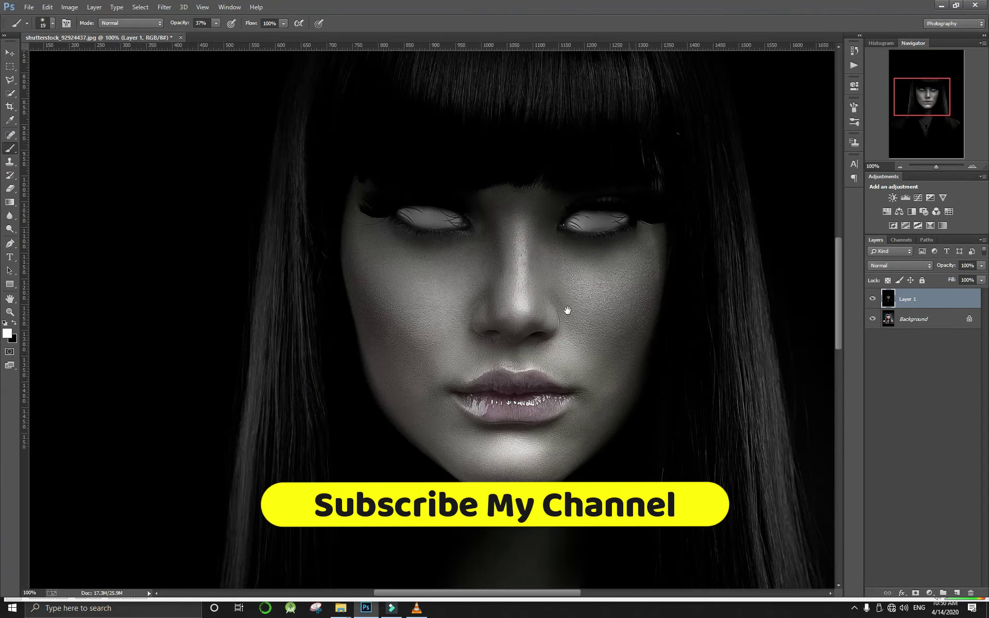
right_click(562, 260)
left_click(597, 269)
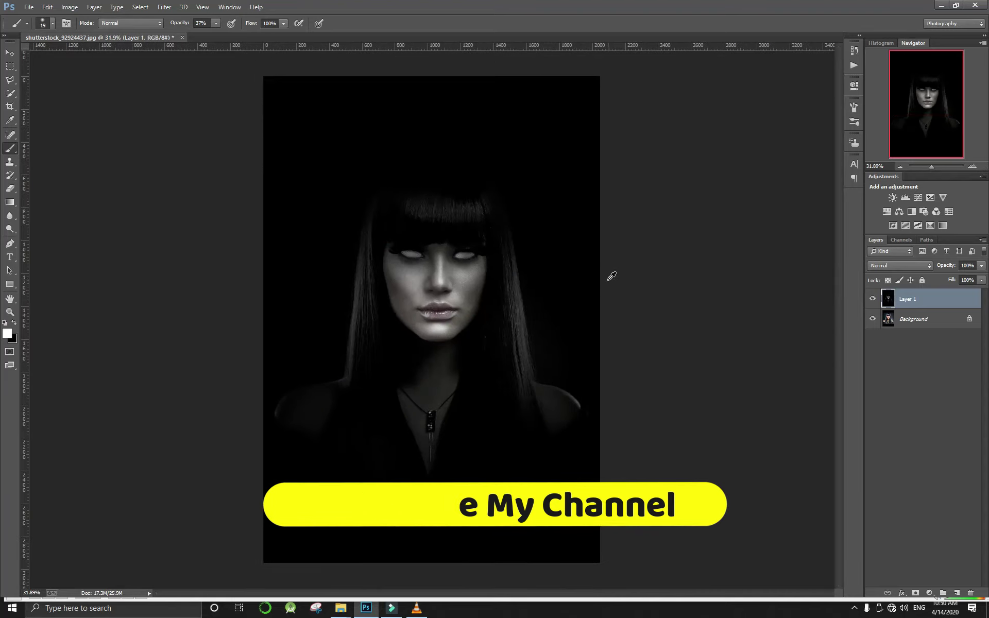
Flatten the image, undo to compare Layer 1's visibility, then flatten again
right_click(915, 319)
left_click(903, 405)
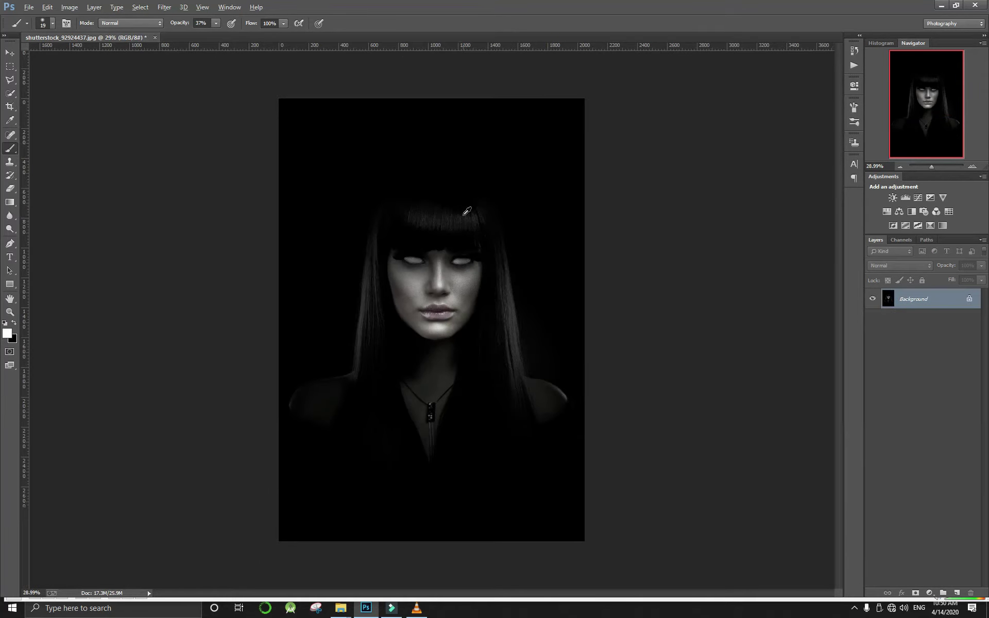
key("ctrl+z")
left_click(873, 299)
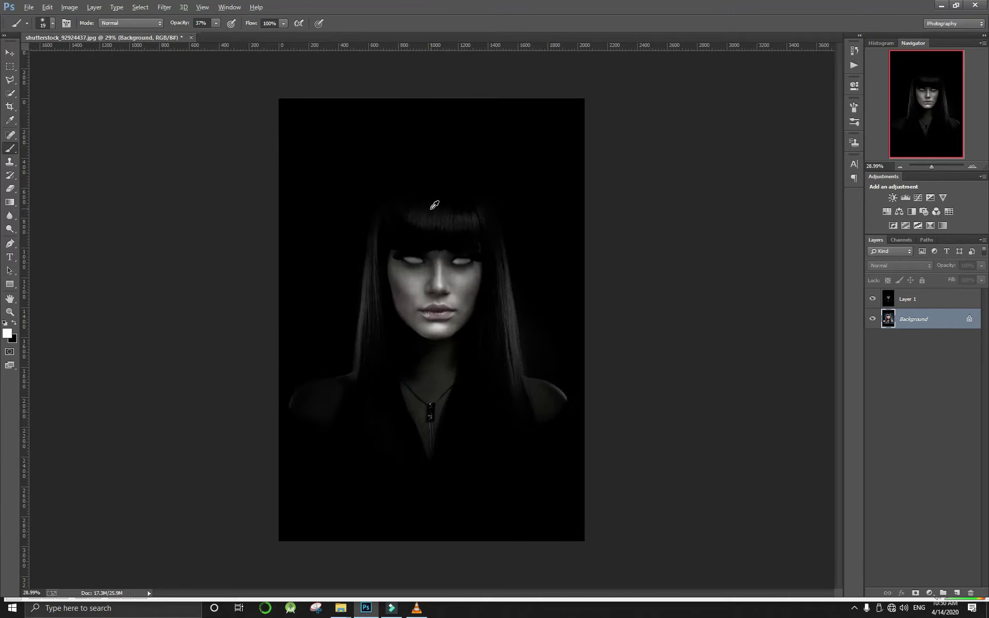
right_click(936, 319)
left_click(901, 404)
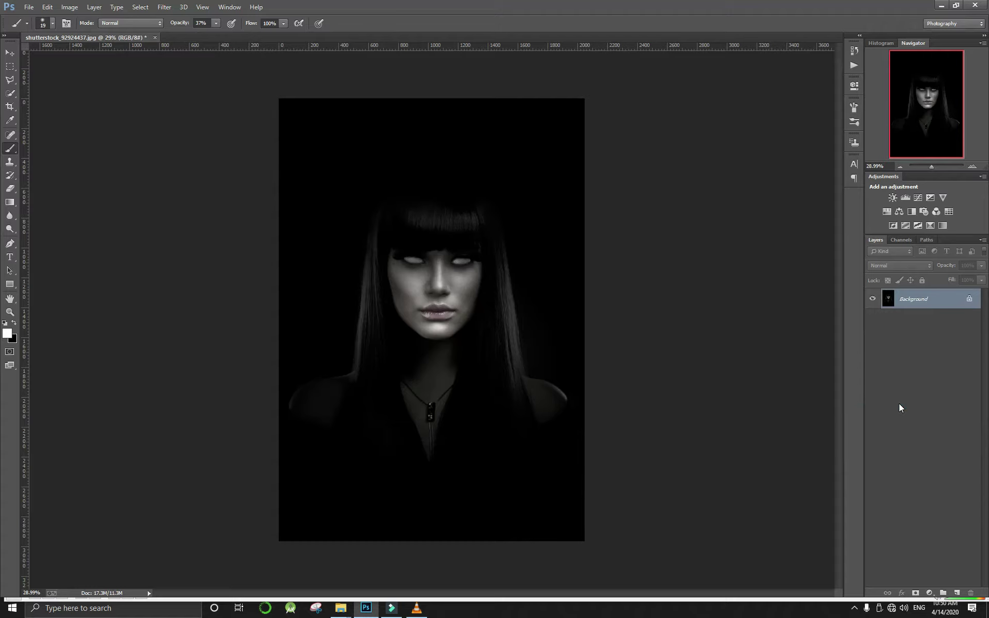
left_click(9, 257)
Type placeholder text 'CVE' near the top and size it to 104 pt
left_click(322, 151)
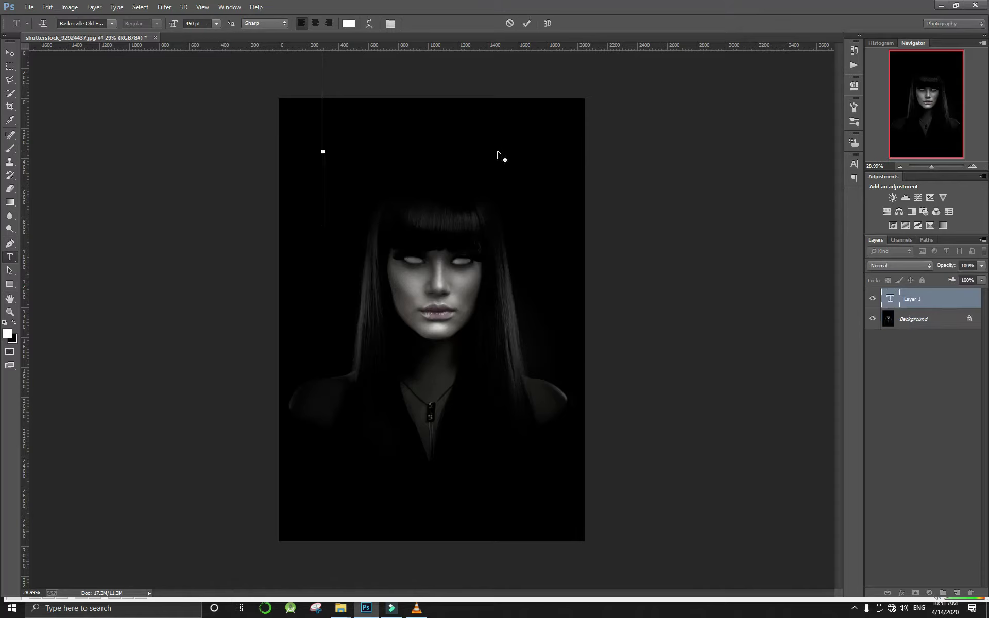
type("C")
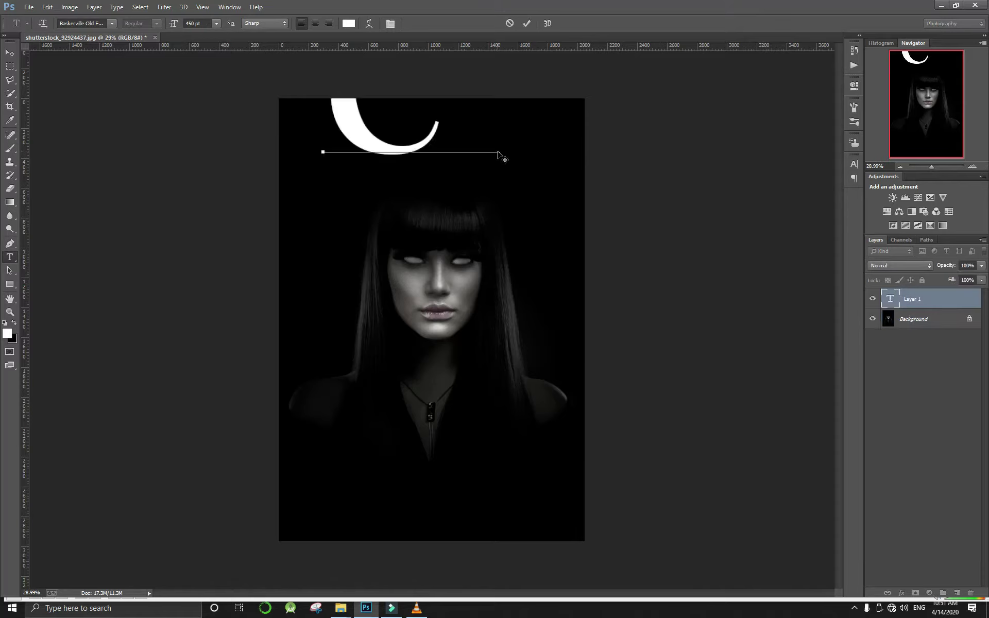
type("VE")
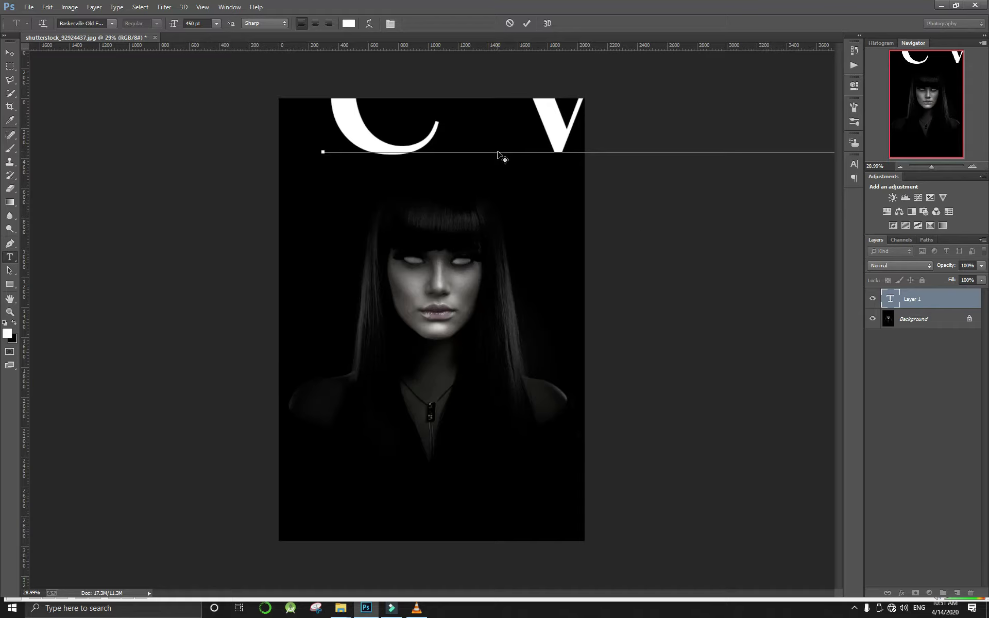
key("ctrl+a")
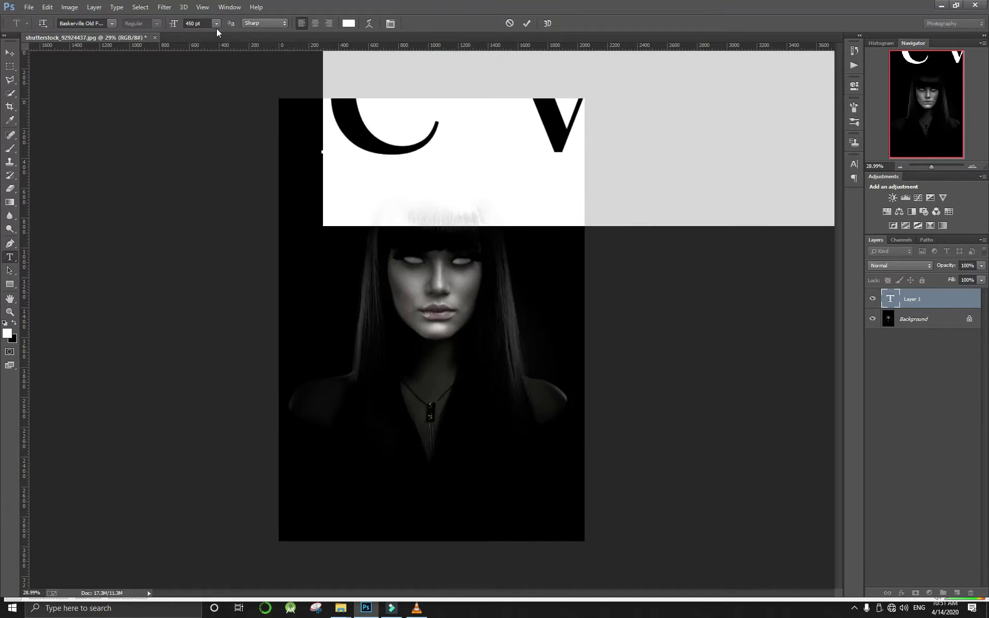
left_click(216, 23)
left_click(216, 198)
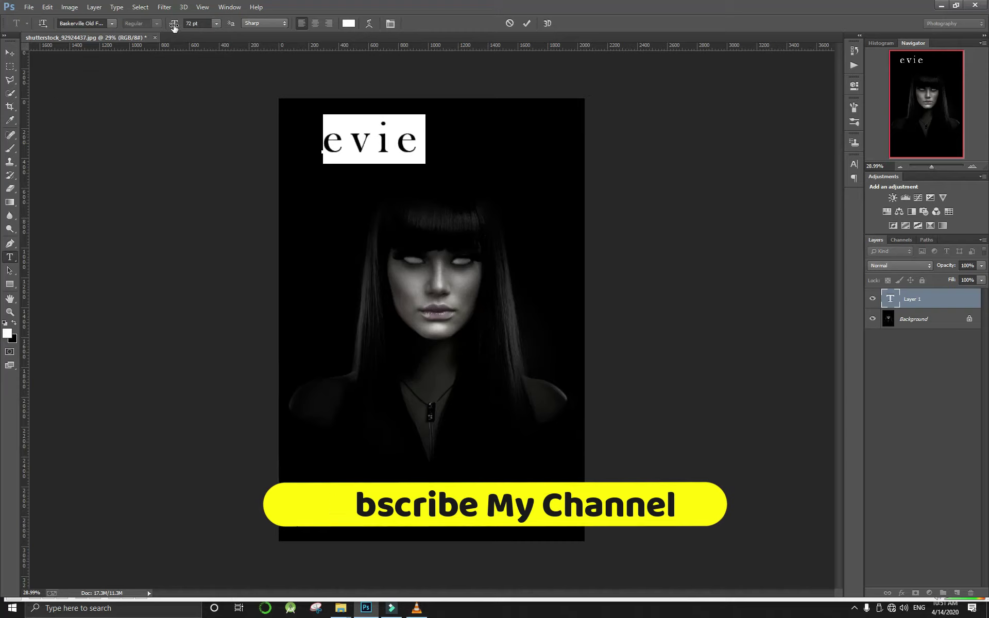
left_click_drag(174, 27, 216, 27)
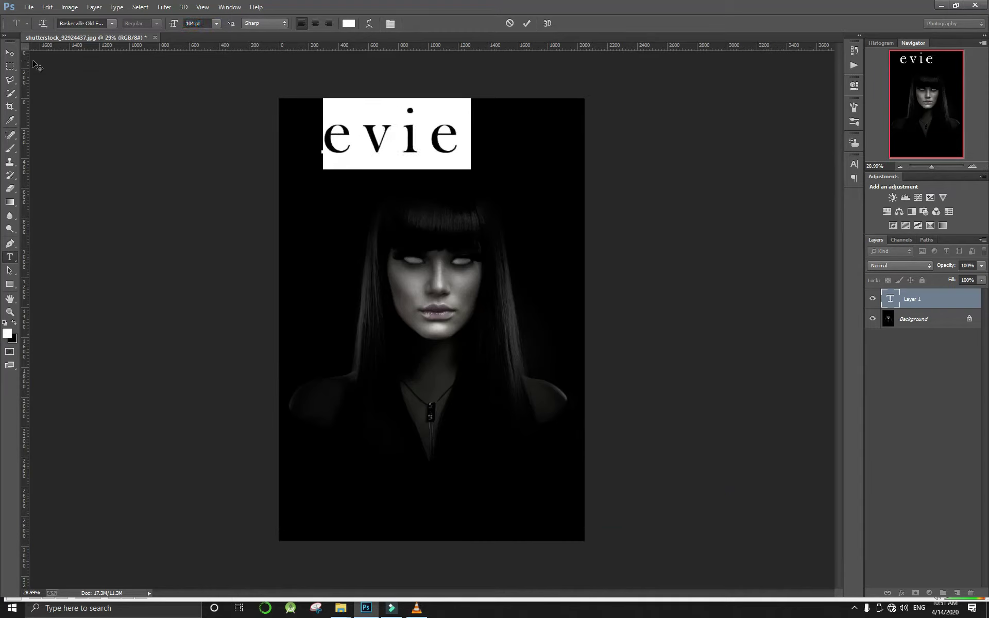
Move the text layer down onto the chest and clear its contents
left_click(9, 52)
left_click_drag(460, 151, 498, 432)
key("t")
left_click(459, 420)
key("ctrl+a")
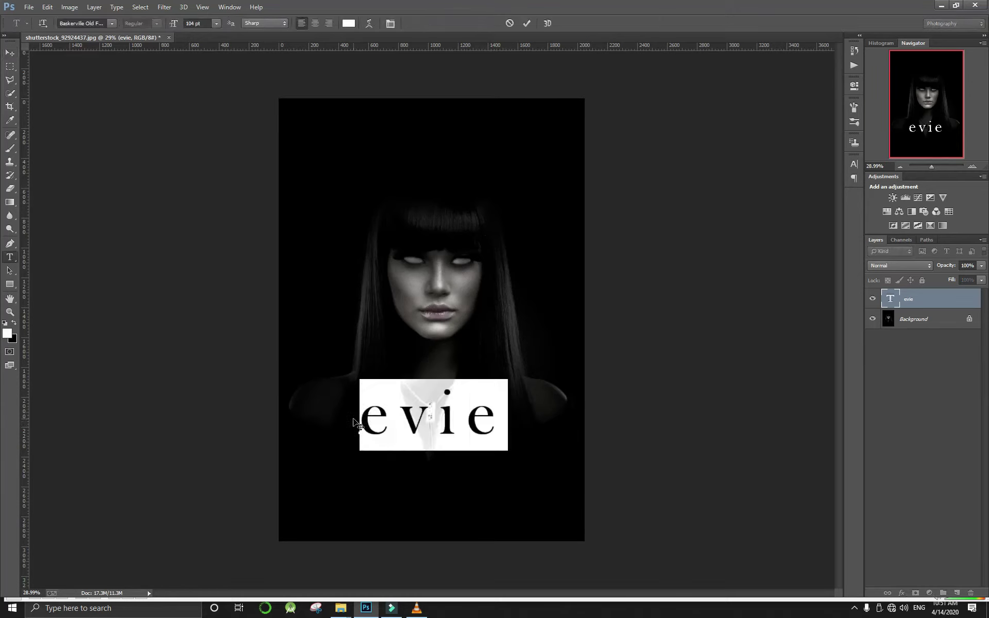
key("BackSpace")
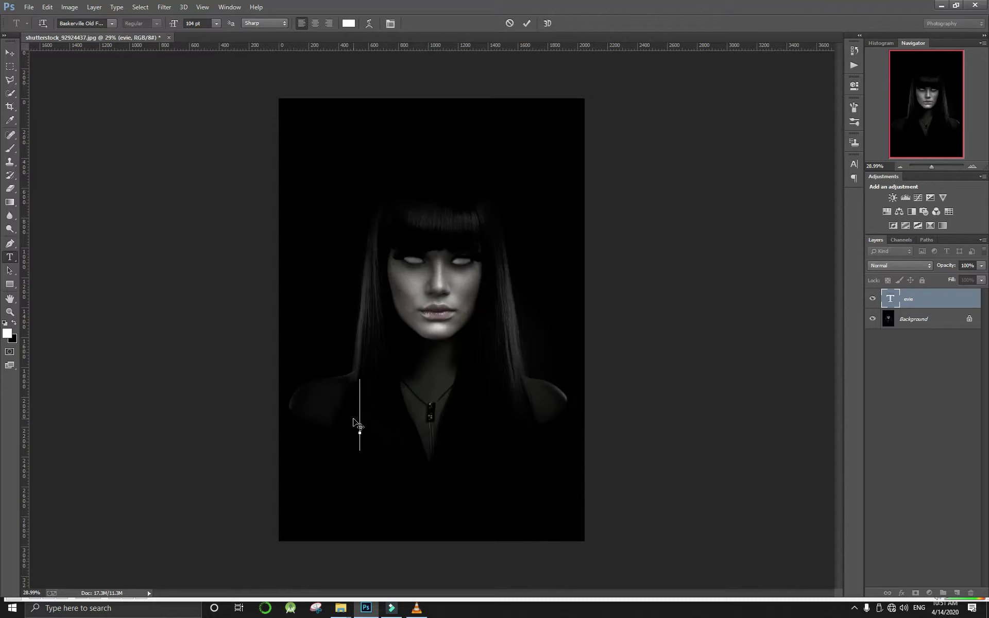
Type 'Conjuring', set it to 58 pt, and position it on the chest
type("C")
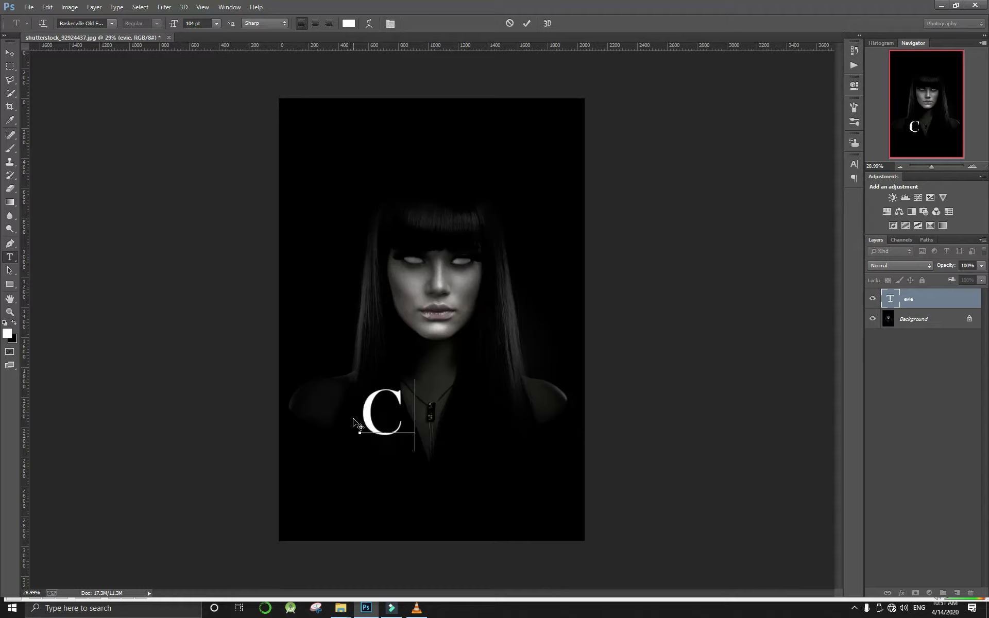
type("onjuring")
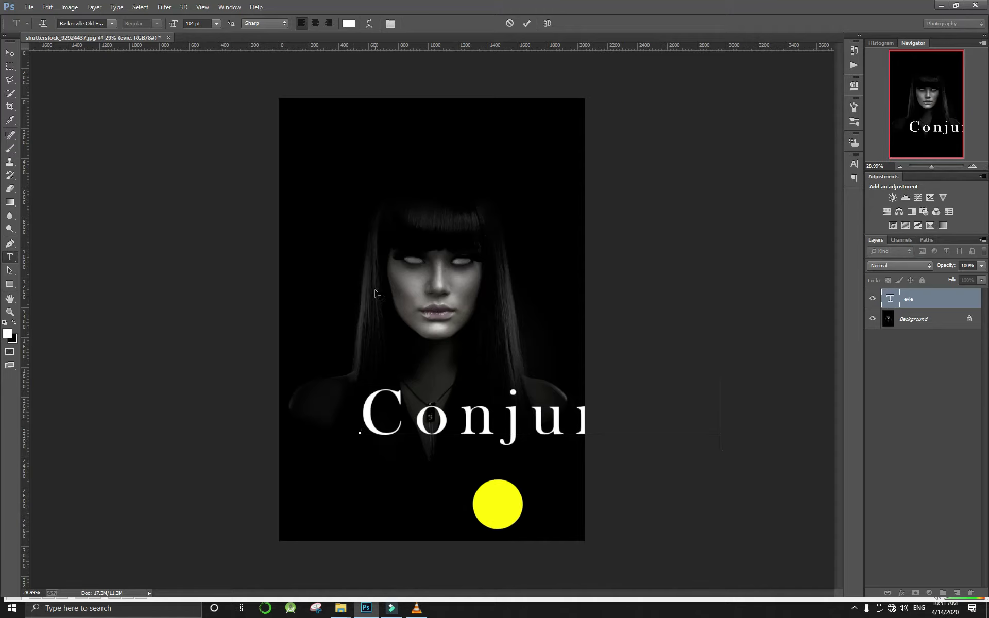
key("ctrl+a")
left_click_drag(179, 28, 155, 27)
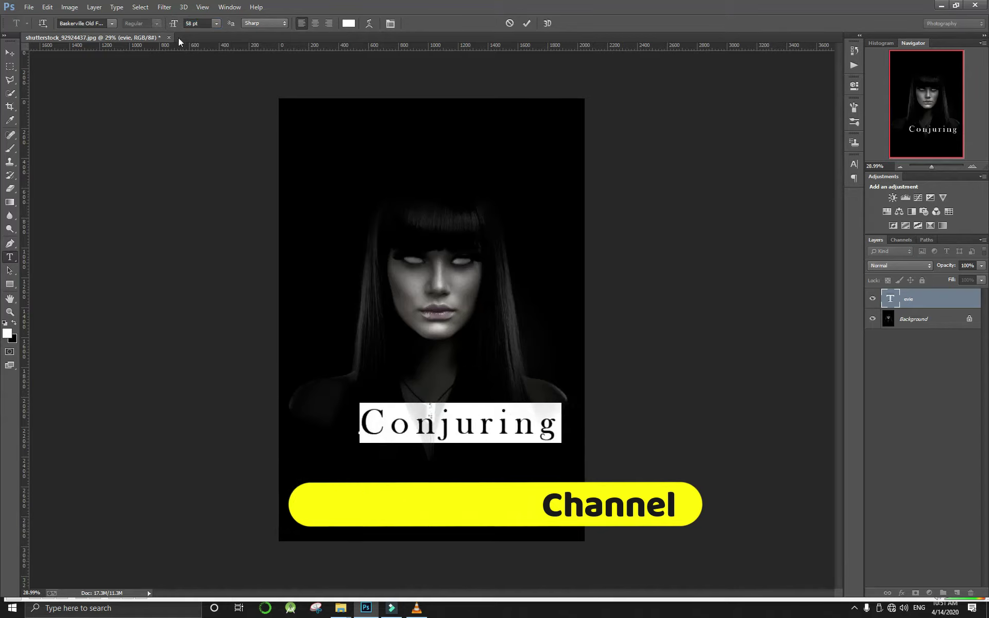
left_click(10, 53)
left_click_drag(522, 417, 494, 428)
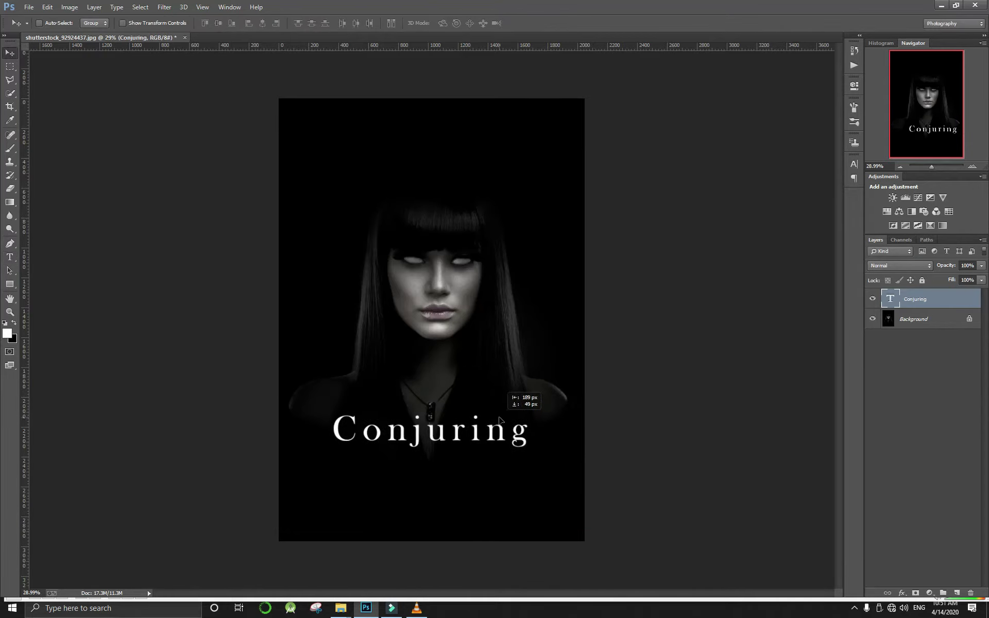
key("t")
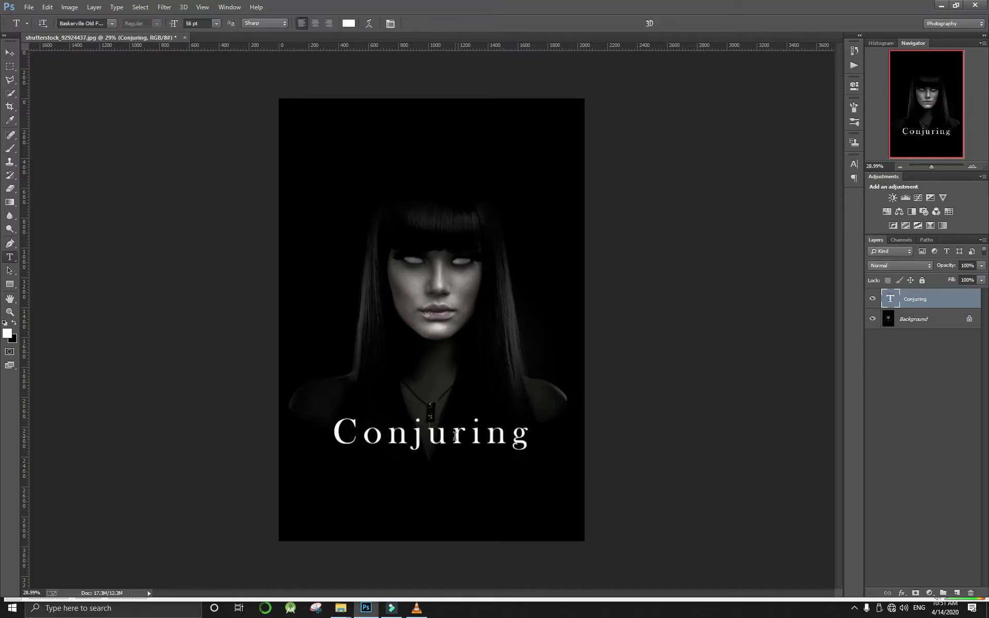
Try enlarging the 'j' to 232 pt, undo it, and select the whole title
left_click_drag(428, 438, 413, 437)
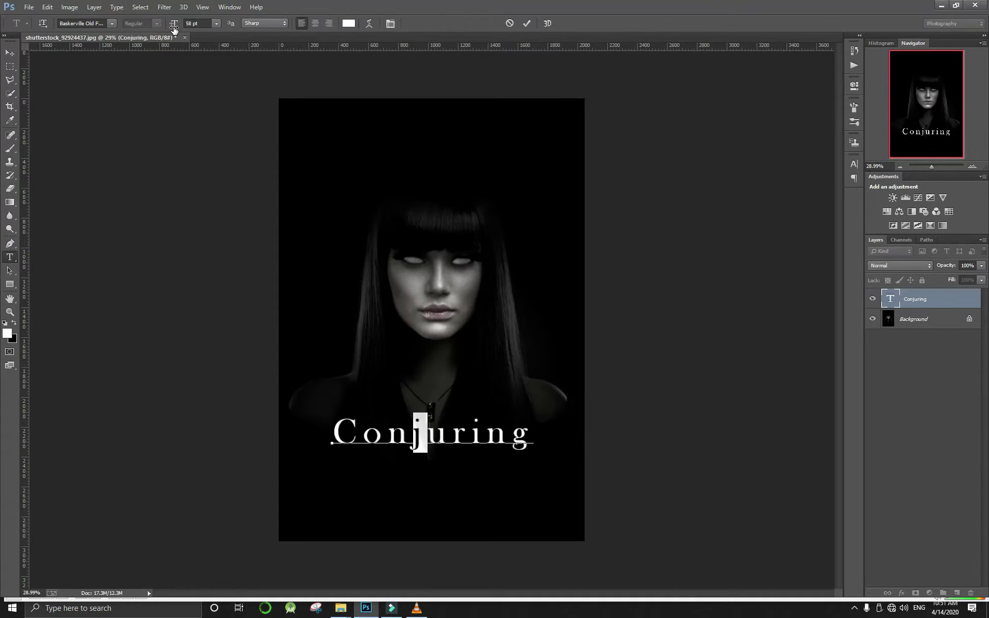
left_click_drag(174, 26, 265, 17)
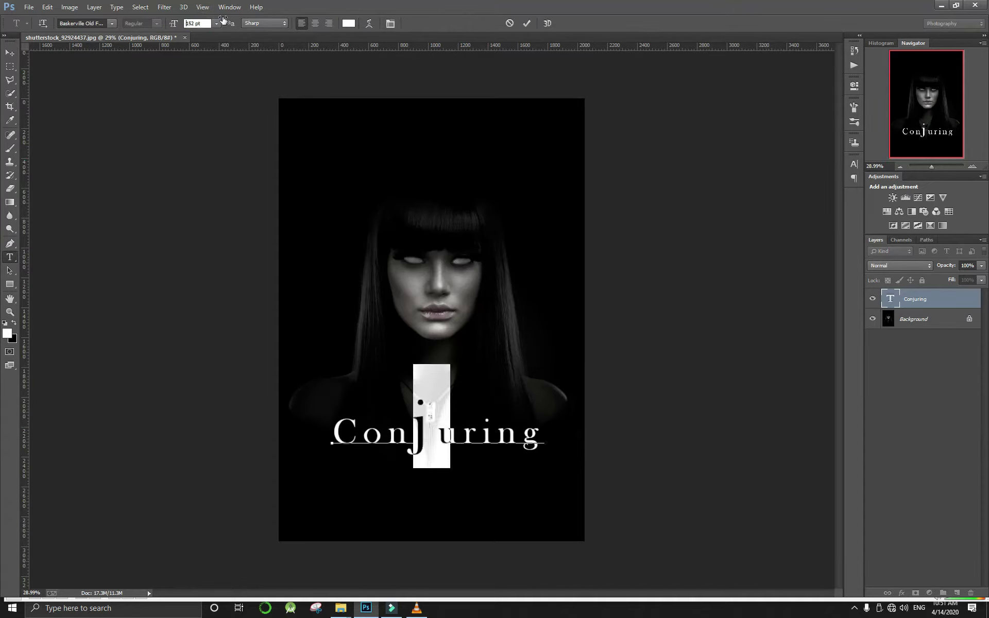
left_click(10, 52)
left_click_drag(554, 378, 541, 379)
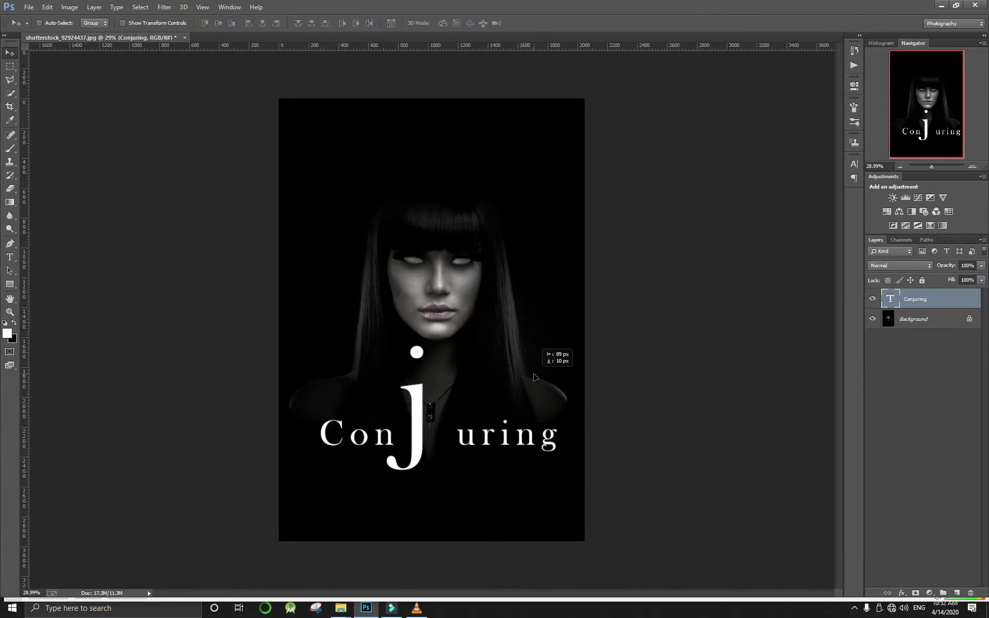
key("ctrl+alt+z")
key("ctrl+alt+z")
key("t")
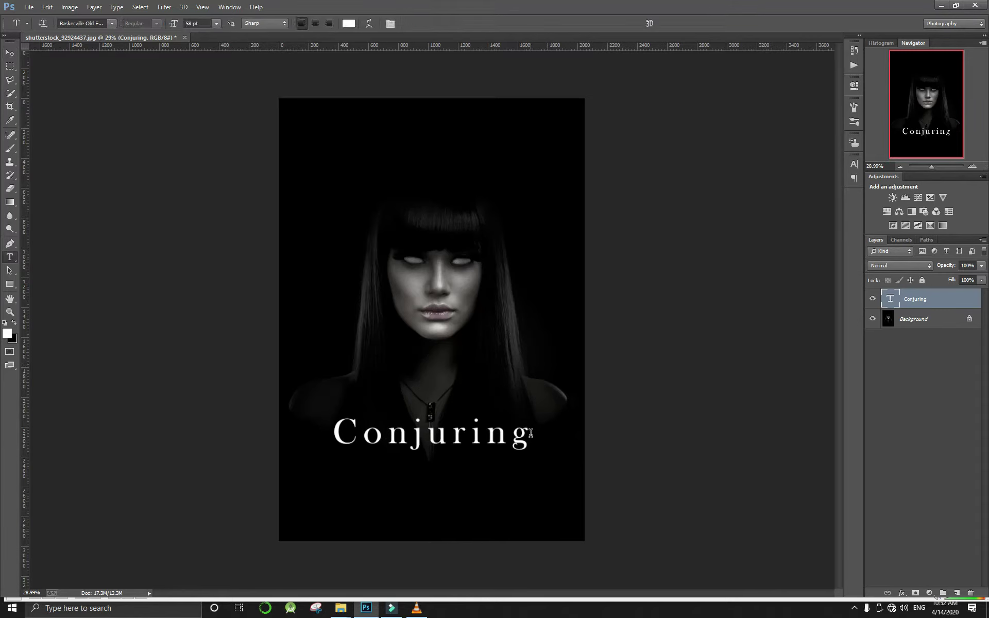
left_click_drag(530, 433, 266, 418)
Replace the title with 'Evil' and move it right and up
type("Ev")
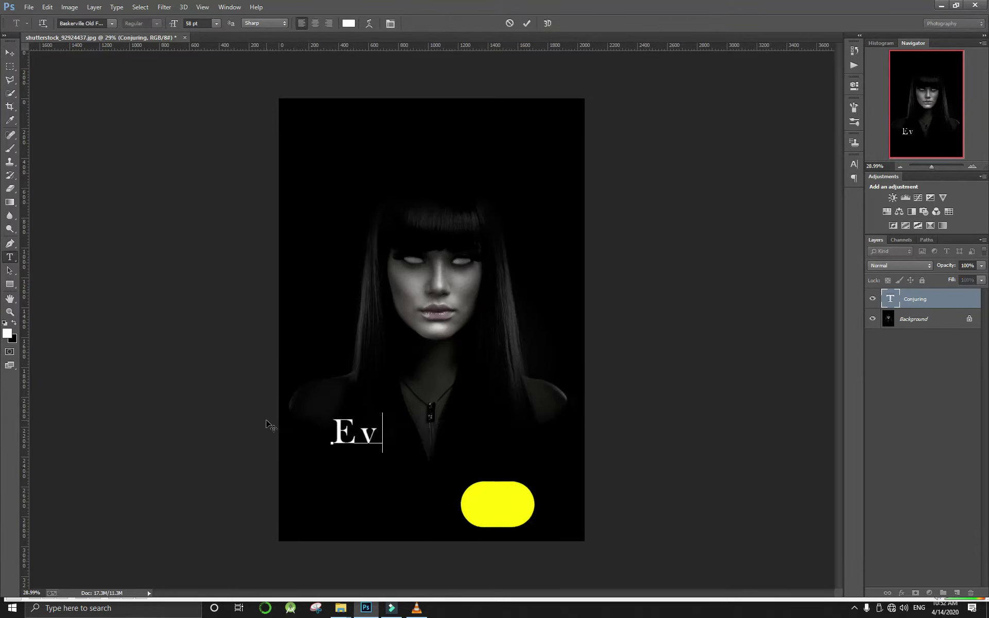
type("il")
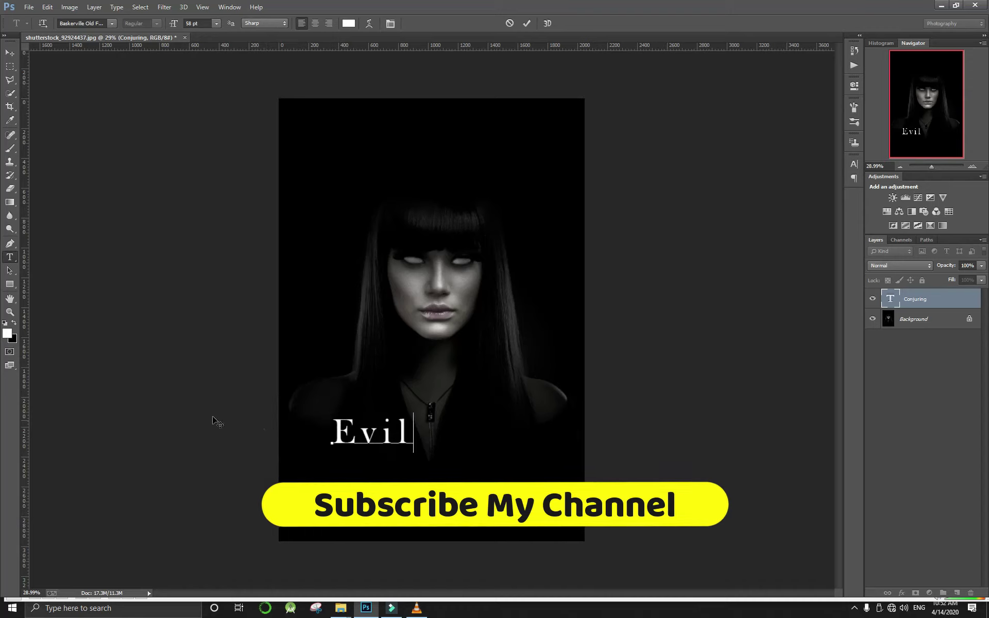
left_click(10, 53)
left_click_drag(400, 356, 460, 346)
key("t")
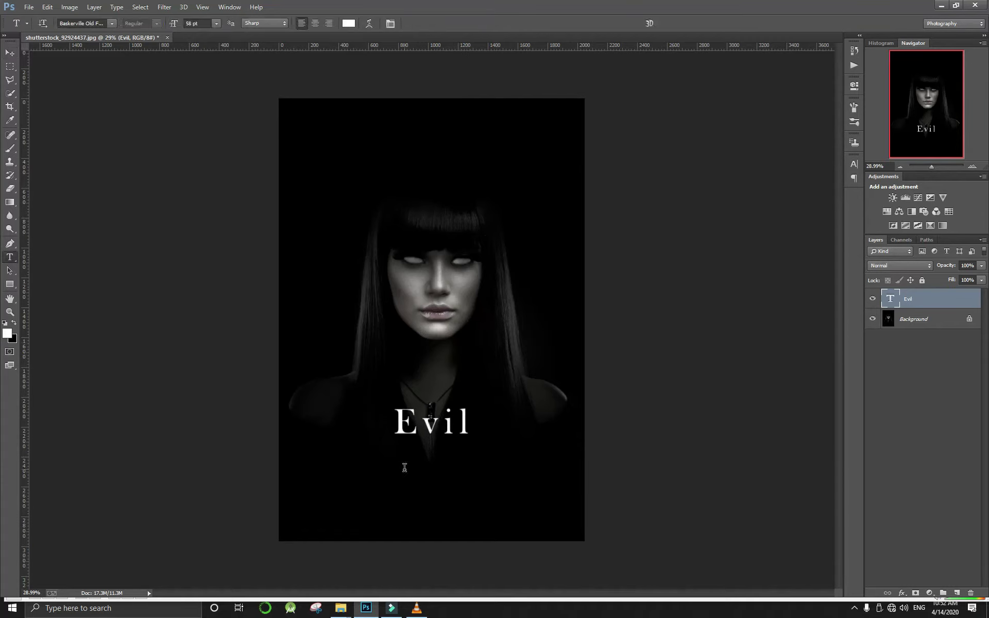
Add a new text line below Evil reading 'ead'
left_click(404, 467)
type("dead")
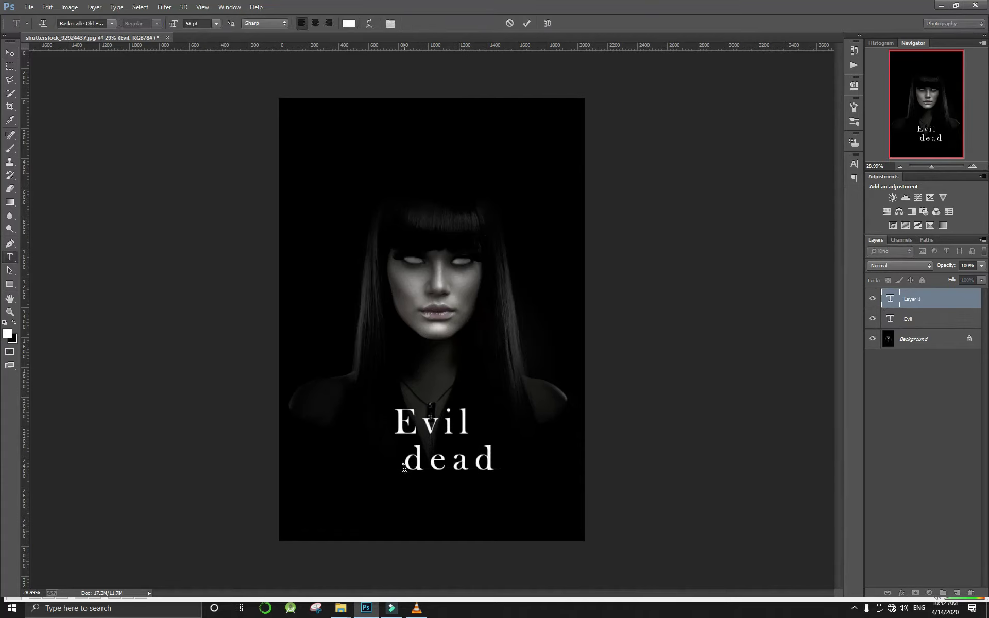
key("ctrl+a")
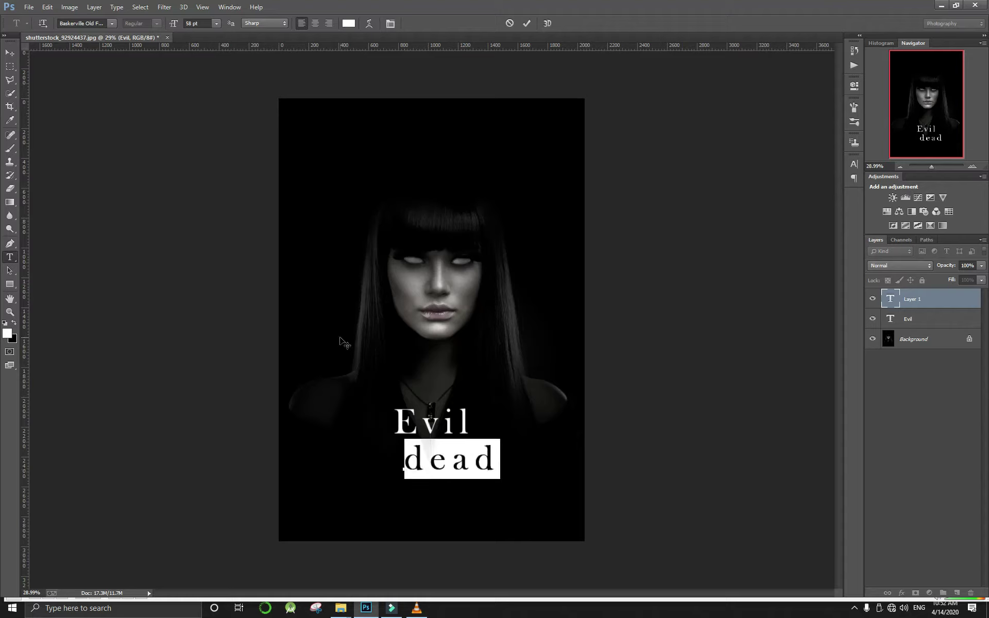
left_click_drag(404, 464, 431, 460)
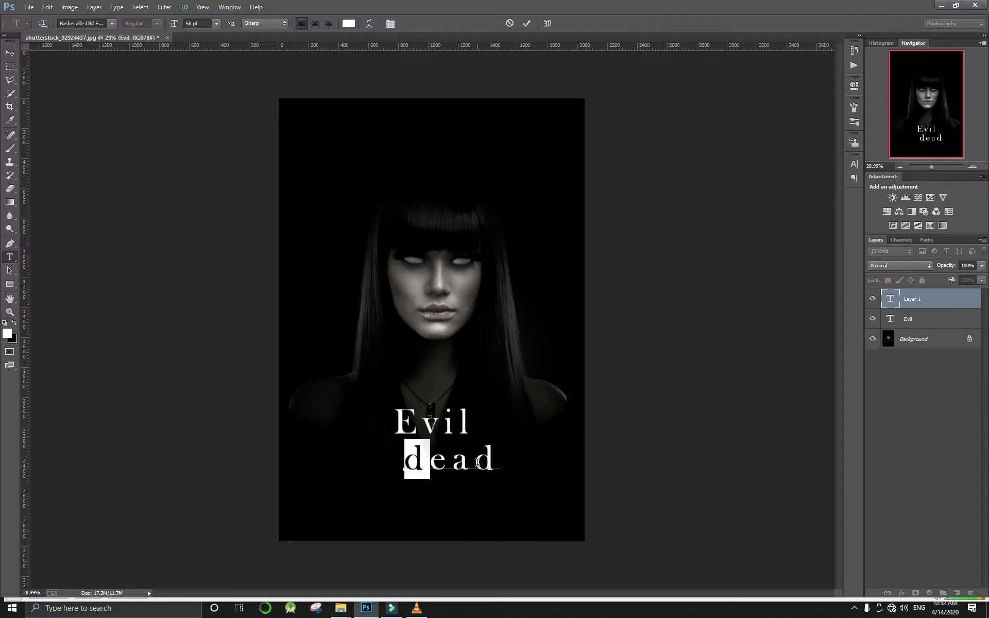
key("BackSpace")
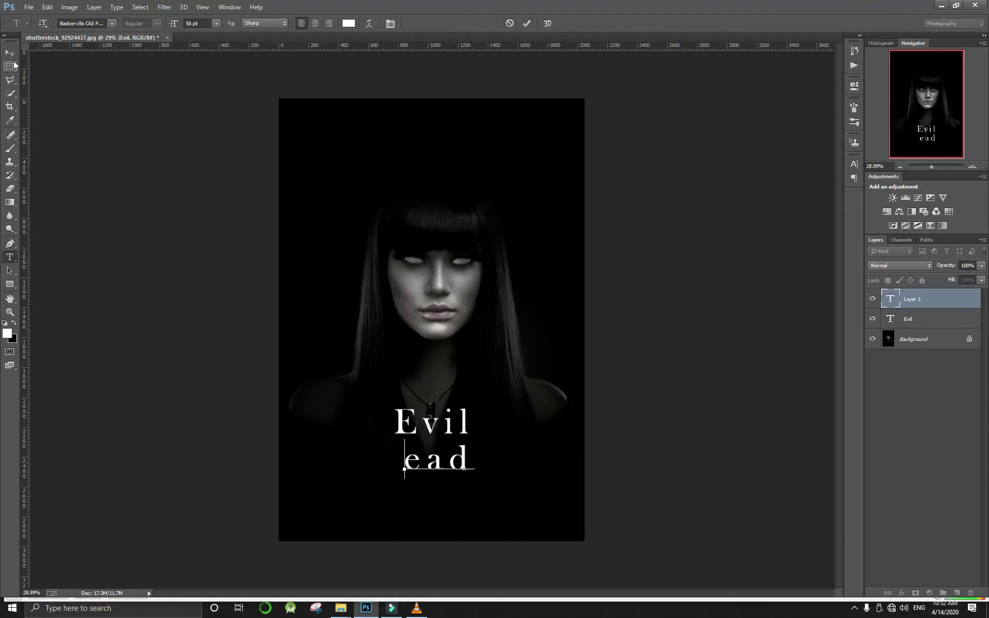
left_click(10, 52)
key("t")
Add a separate, much larger 'D' text layer and place it before 'ead'
left_click(367, 316)
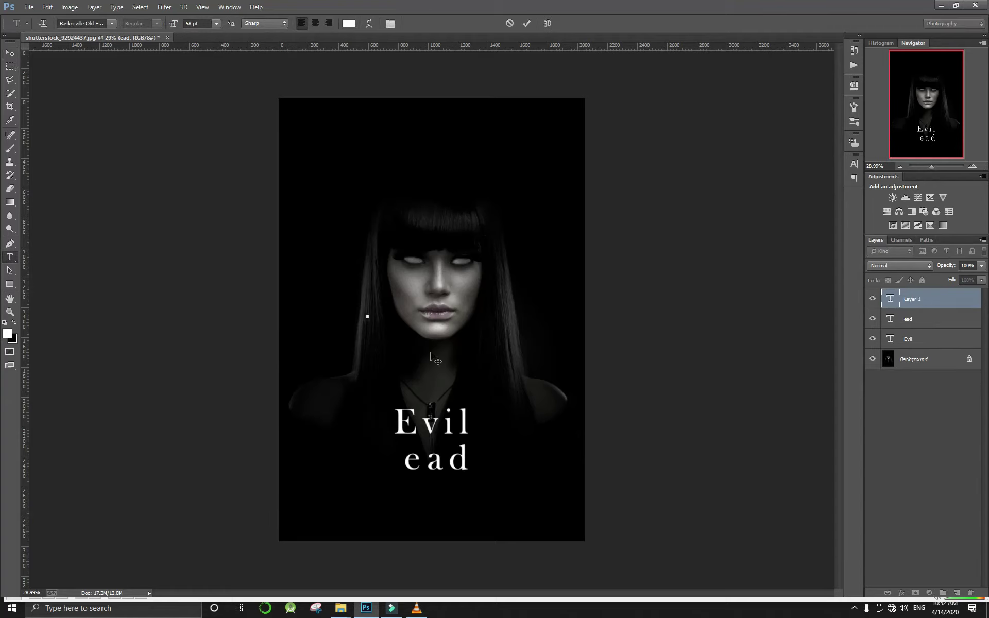
type("D")
key("ctrl+a")
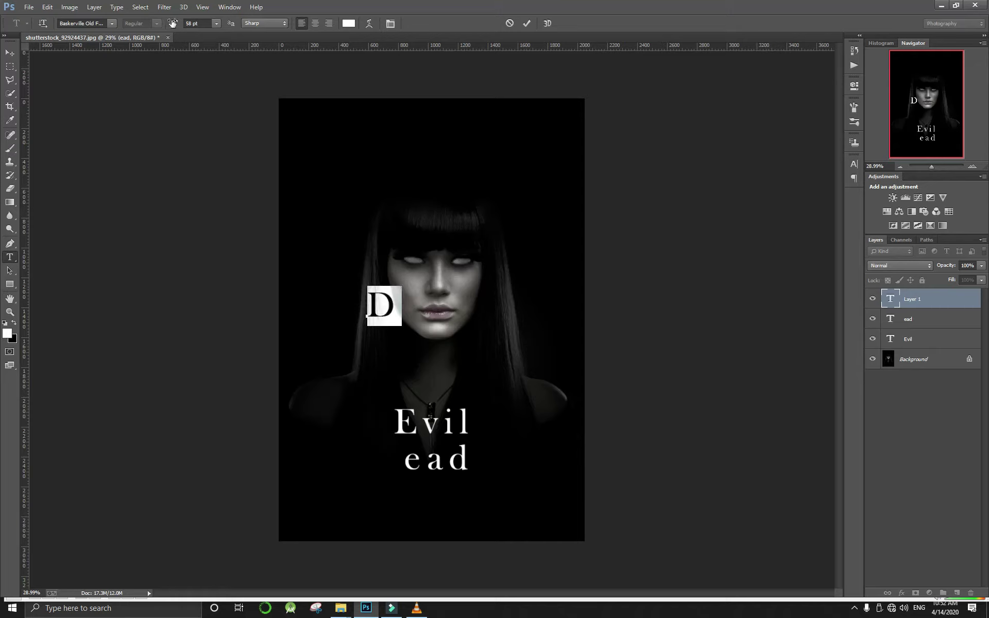
left_click_drag(174, 26, 201, 25)
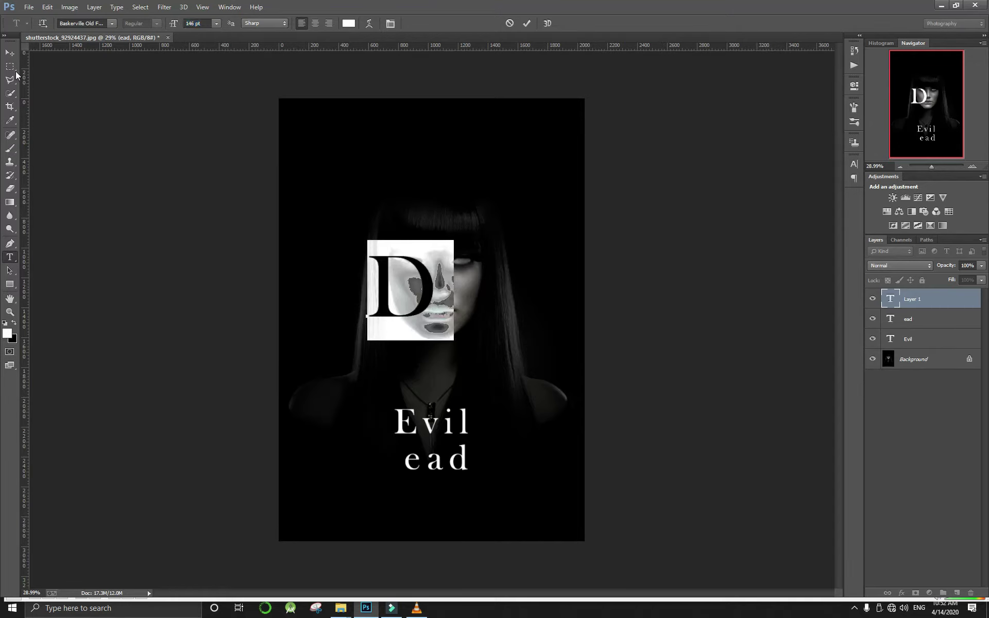
left_click(9, 52)
left_click_drag(446, 270, 430, 466)
left_click_drag(428, 466, 427, 467)
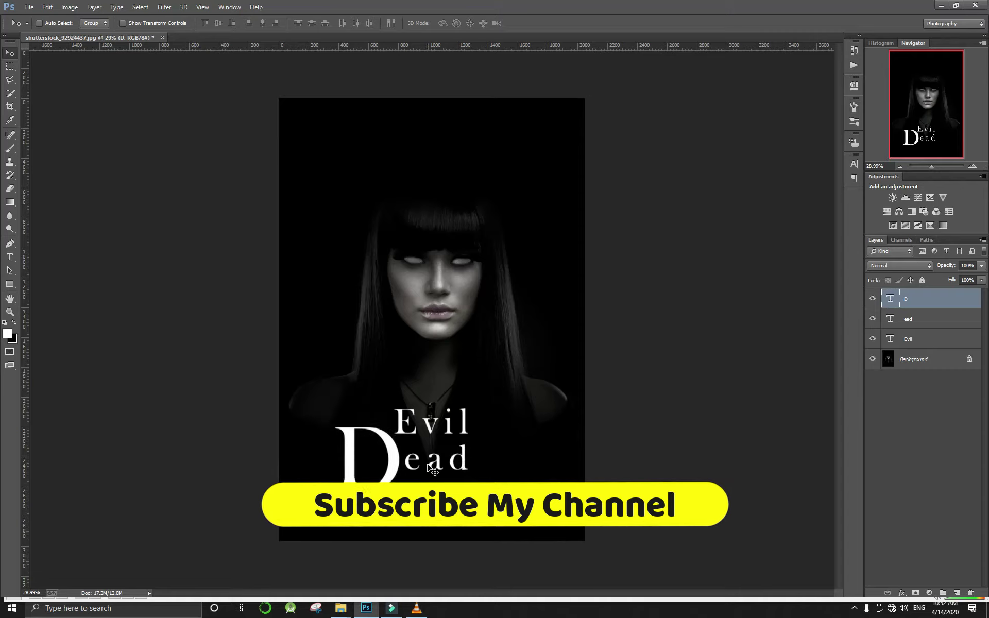
Move 'ead' down to align with the D and shift 'Evil' right above it
left_click(890, 319)
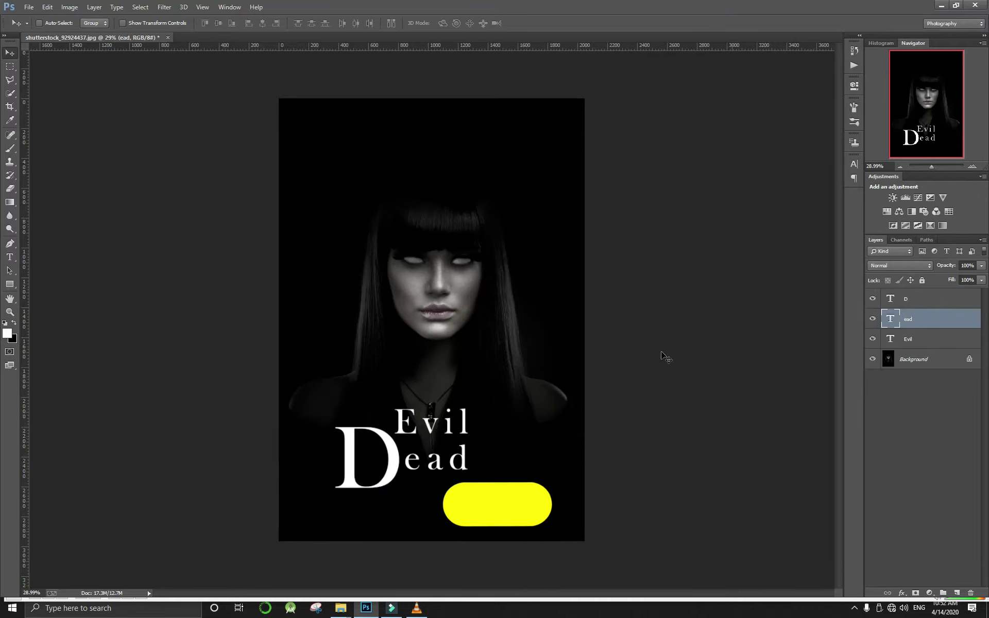
left_click_drag(510, 367, 485, 400)
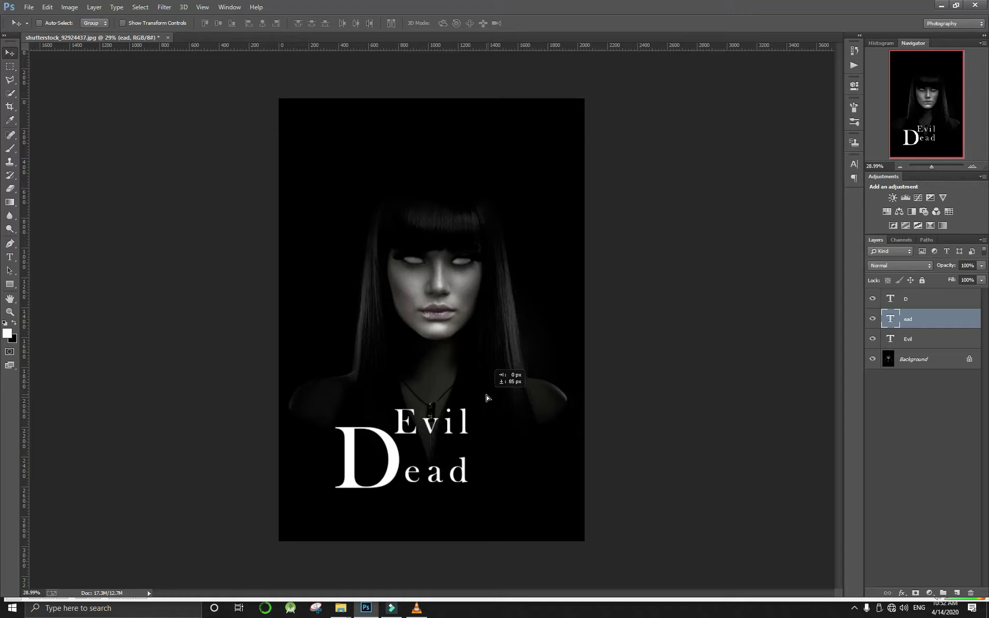
left_click(916, 341)
left_click_drag(575, 409, 586, 413)
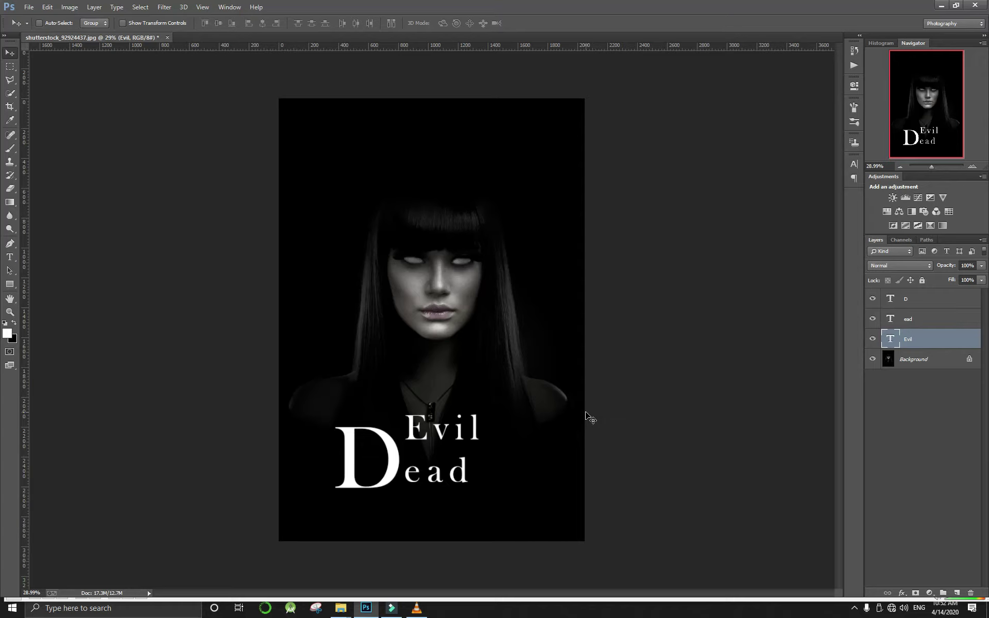
scroll(317, 366, "up", 1)
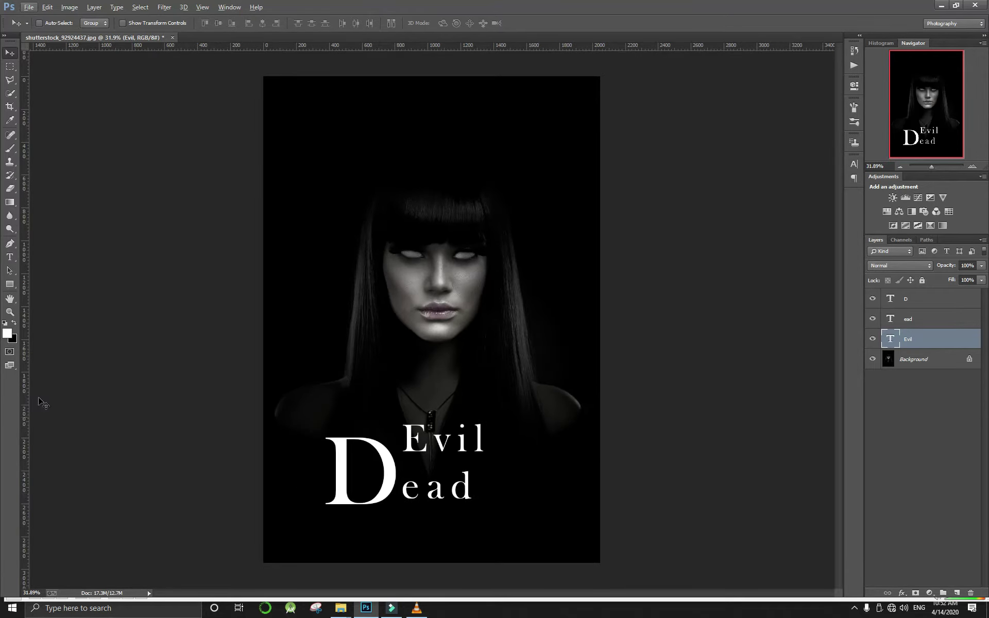
left_click(11, 257)
left_click(323, 200)
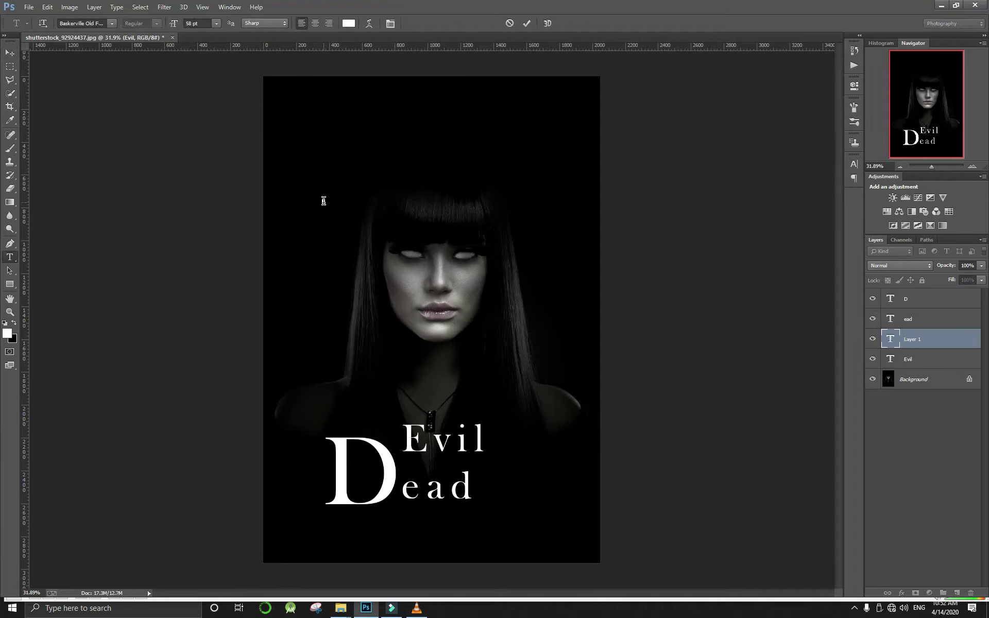
type("gra")
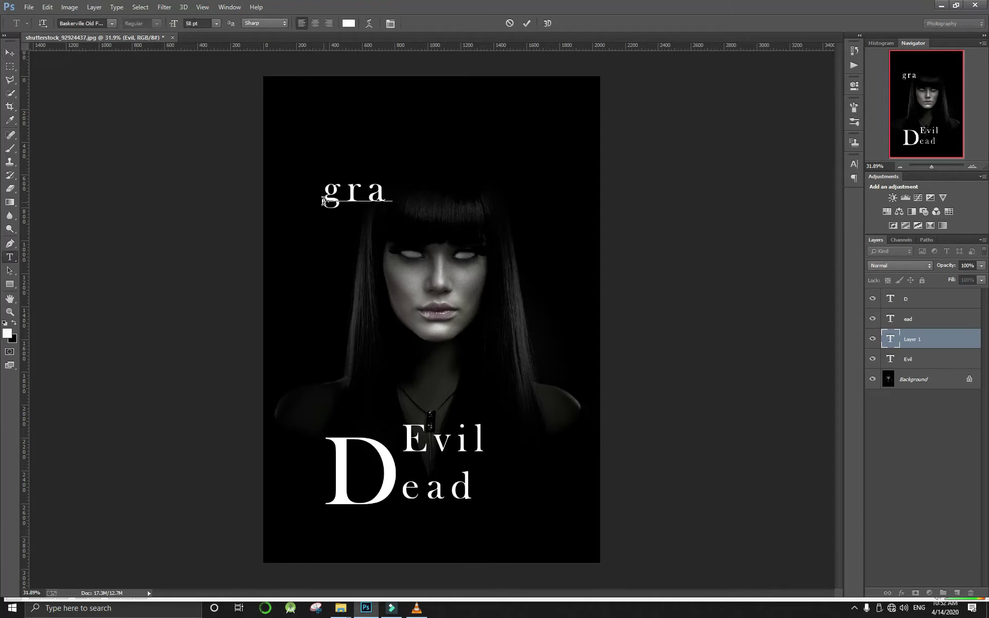
type("phic")
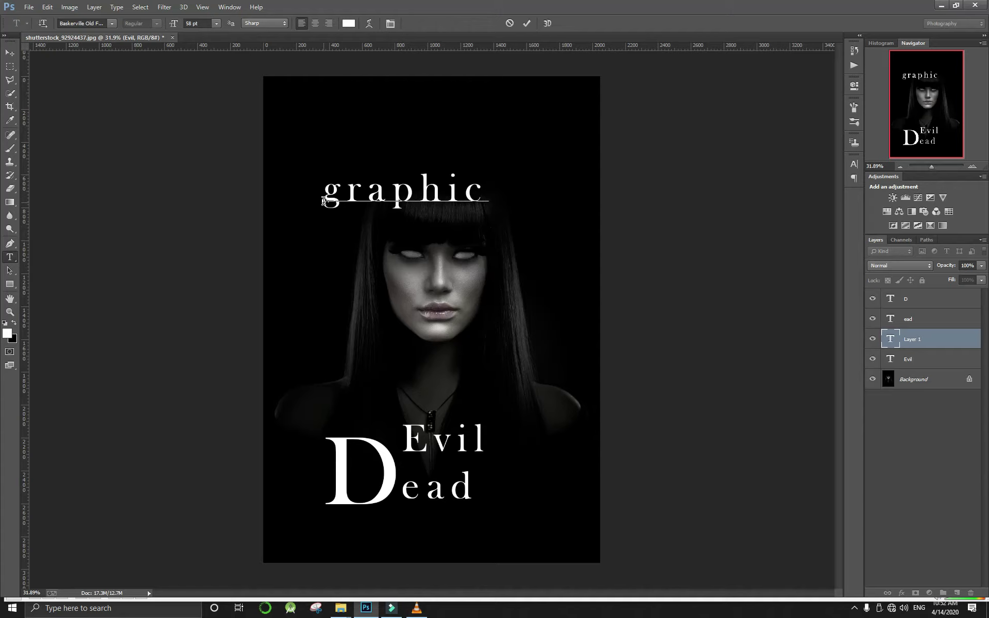
type(" hom")
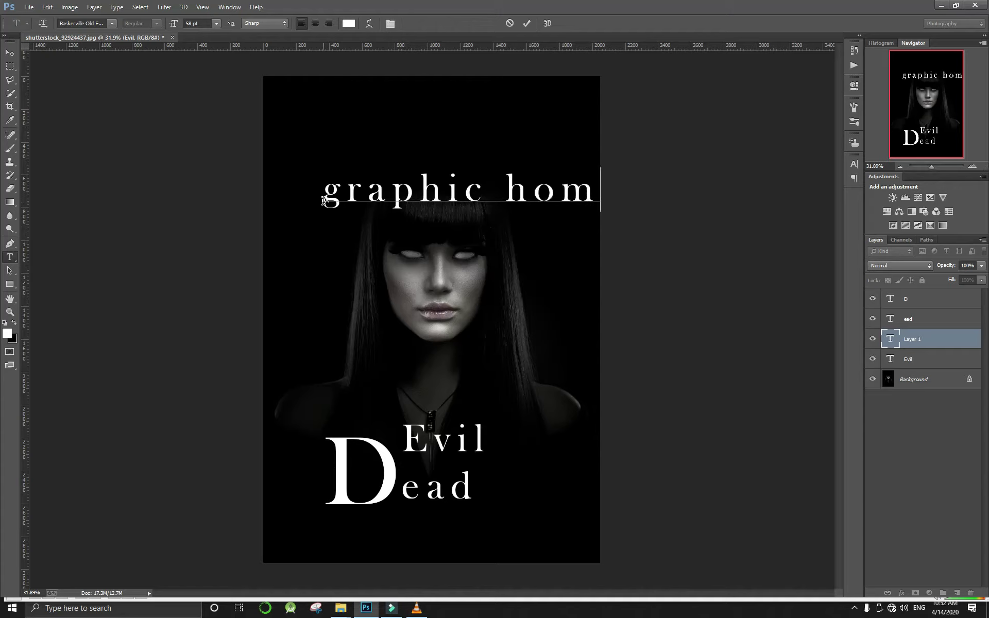
key("ctrl+a")
key("ctrl+t")
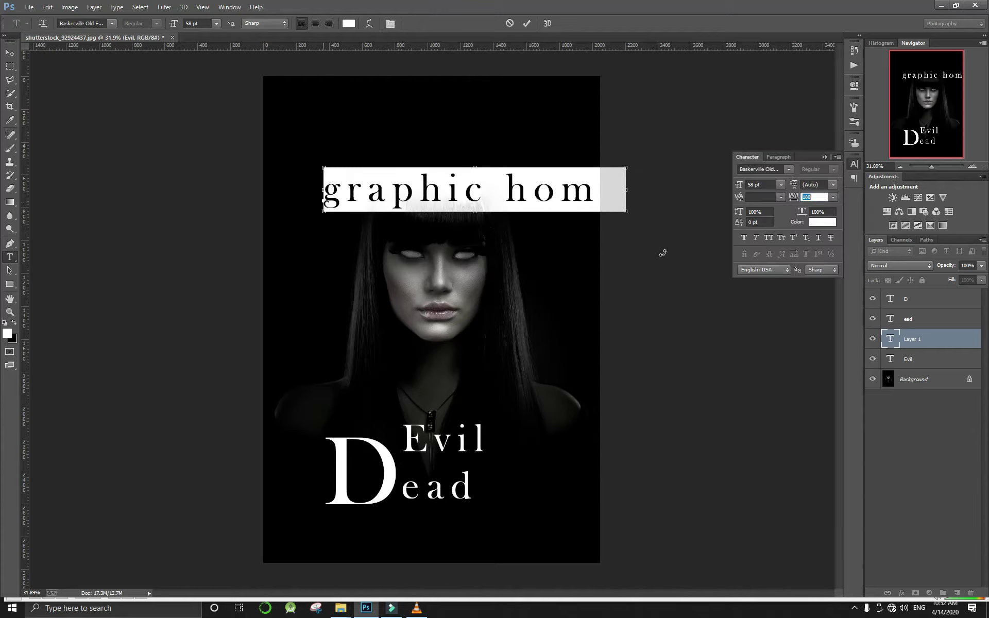
left_click(768, 238)
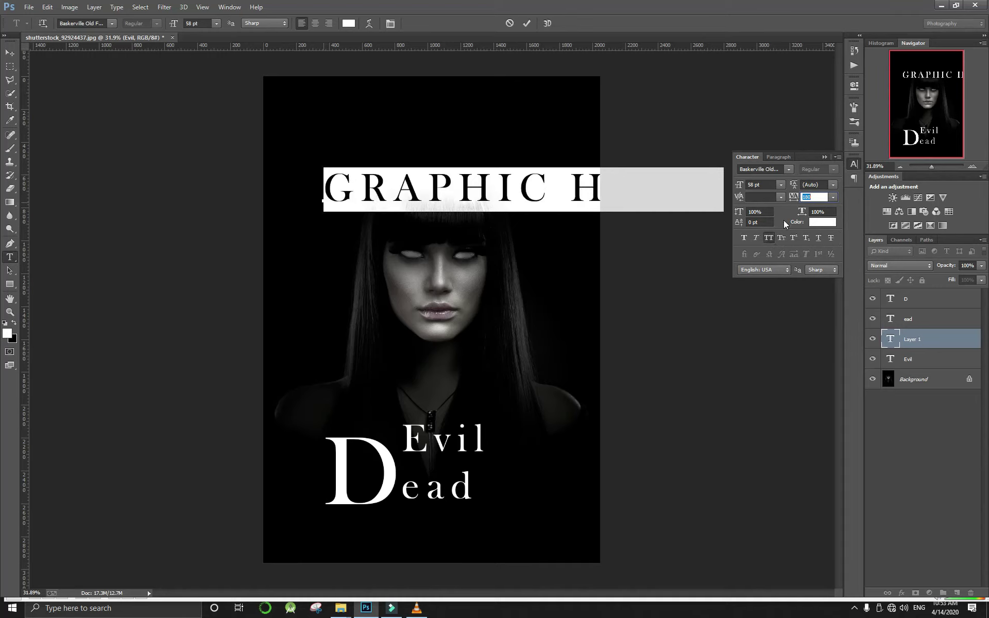
left_click(833, 200)
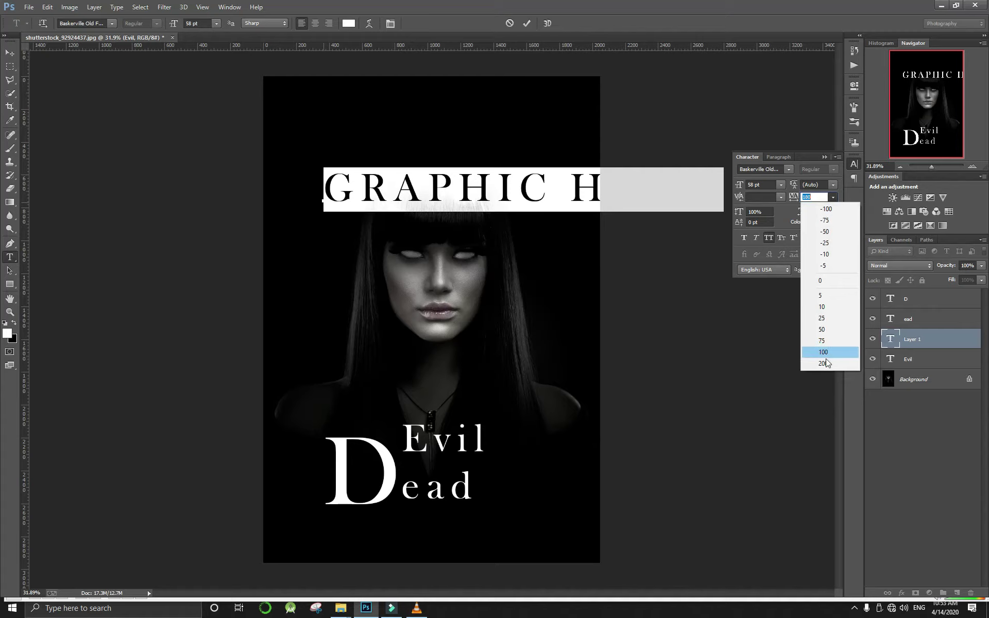
left_click(825, 363)
left_click(833, 197)
left_click(824, 282)
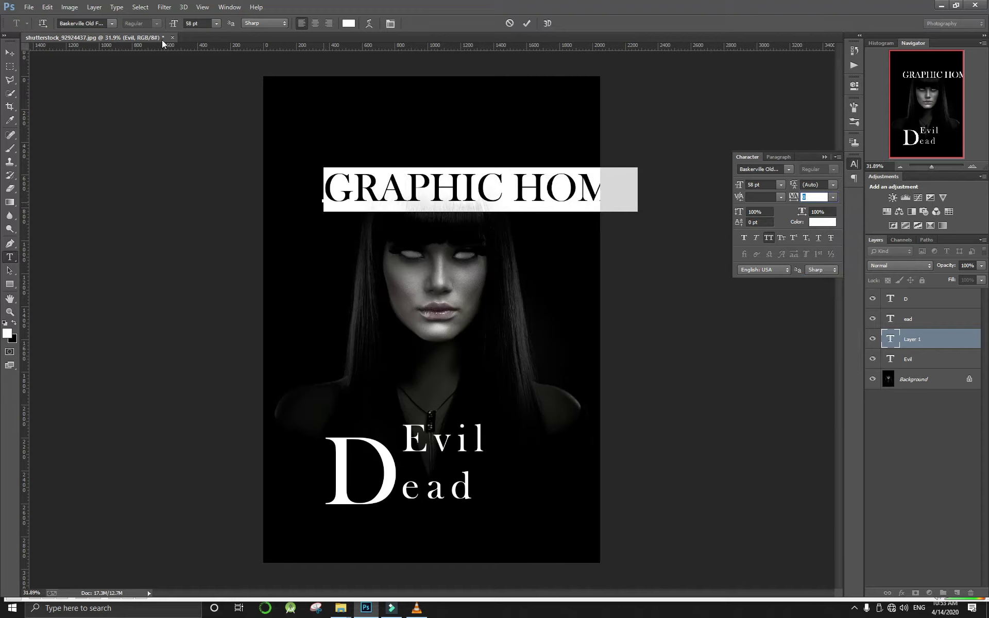
left_click_drag(175, 30, 169, 27)
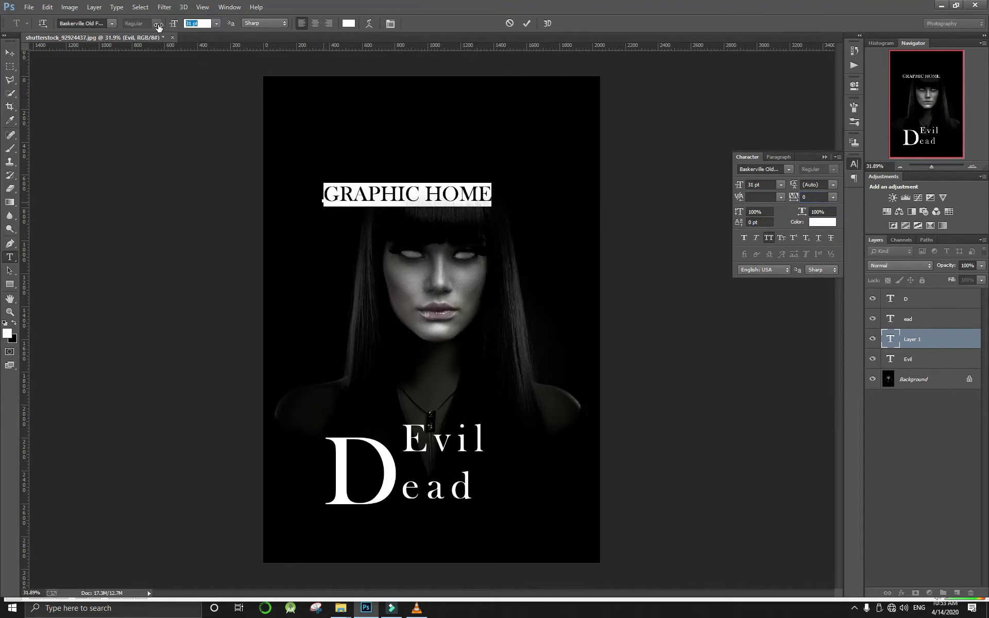
left_click(9, 53)
mouse_move(467, 199)
left_mouse_down()
mouse_move(497, 561)
mouse_move(490, 555)
left_mouse_up()
key("t")
left_click(472, 552)
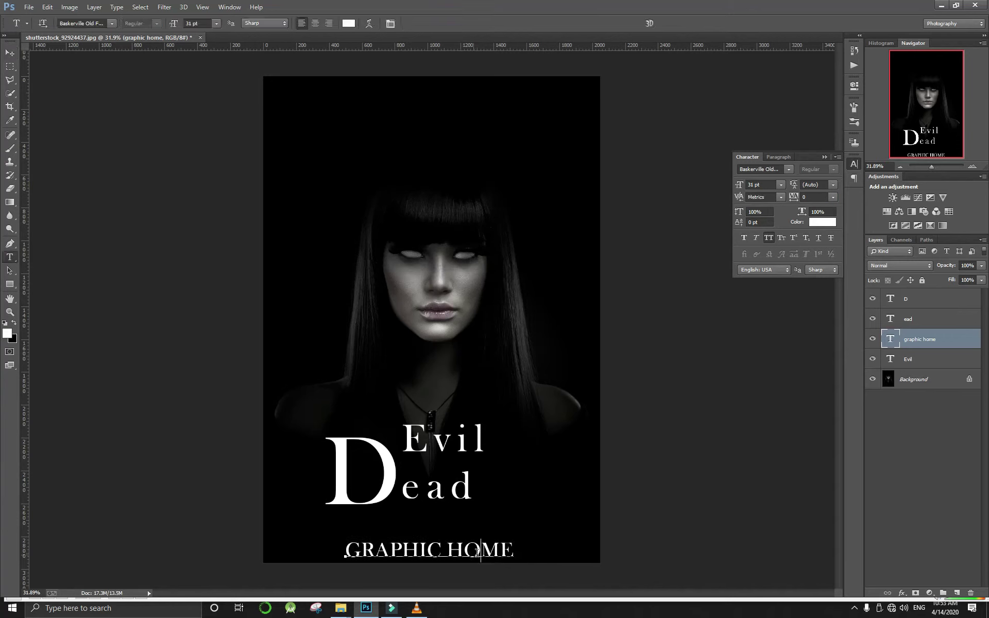
key("ctrl+a")
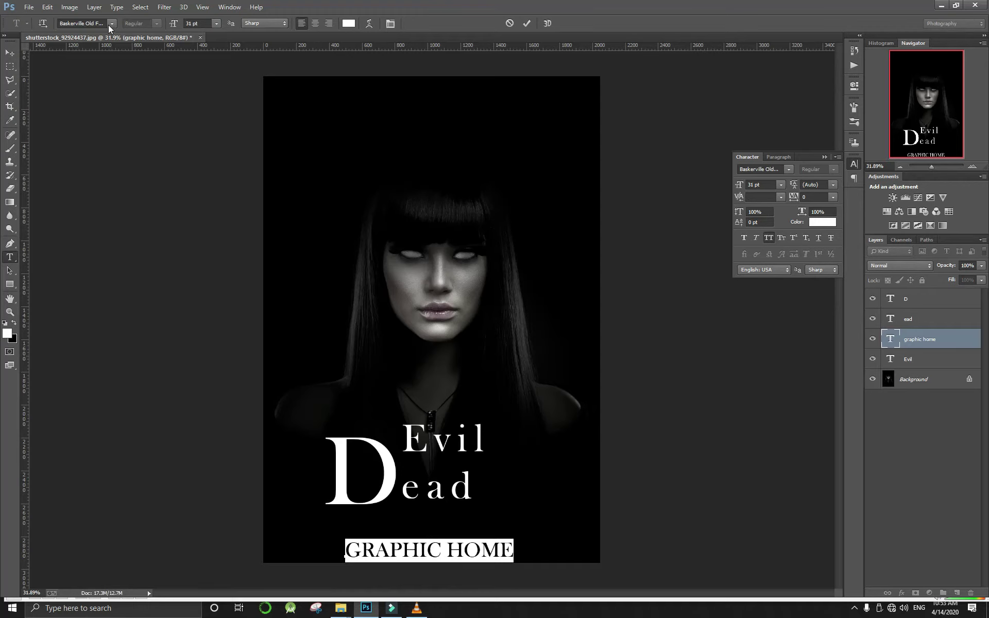
left_click(109, 26)
left_click(173, 109)
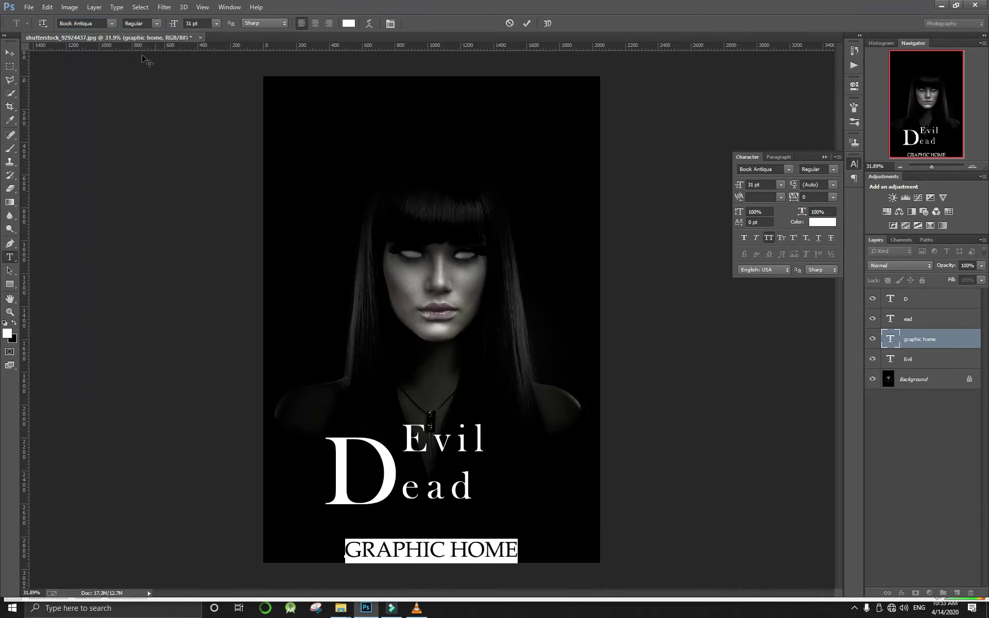
left_click(99, 24)
scroll(99, 23, "up", 3)
scroll(99, 24, "up", 3)
scroll(99, 23, "up", 1)
scroll(99, 24, "up", 1)
scroll(99, 23, "up", 1)
scroll(99, 23, "up", 1)
scroll(99, 23, "up", 1)
scroll(99, 23, "up", 1)
scroll(99, 23, "up", 1)
scroll(98, 23, "up", 1)
left_click(111, 24)
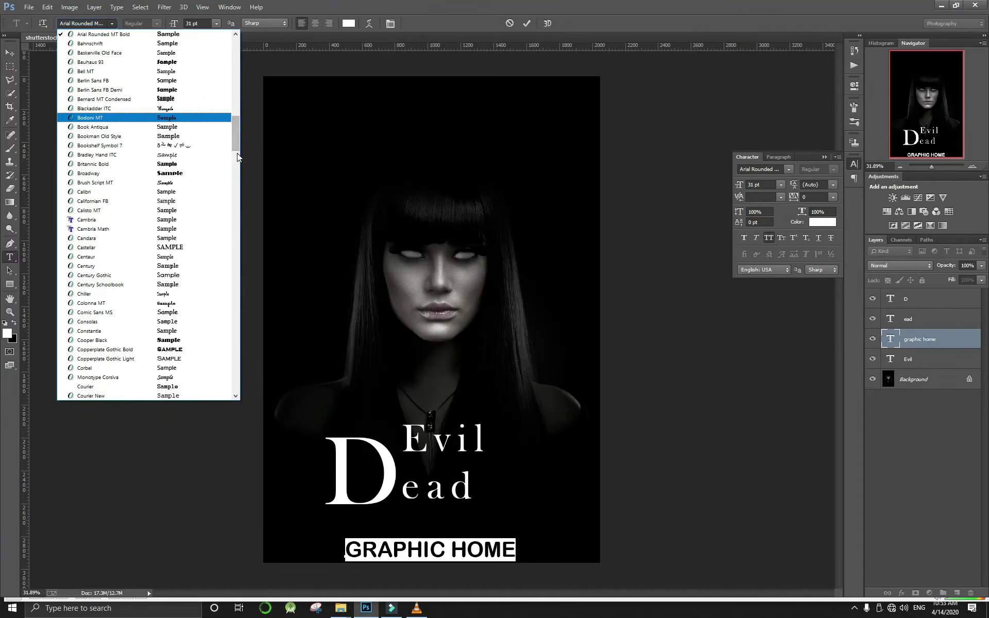
scroll(188, 222, "down", 6)
scroll(188, 222, "down", 1)
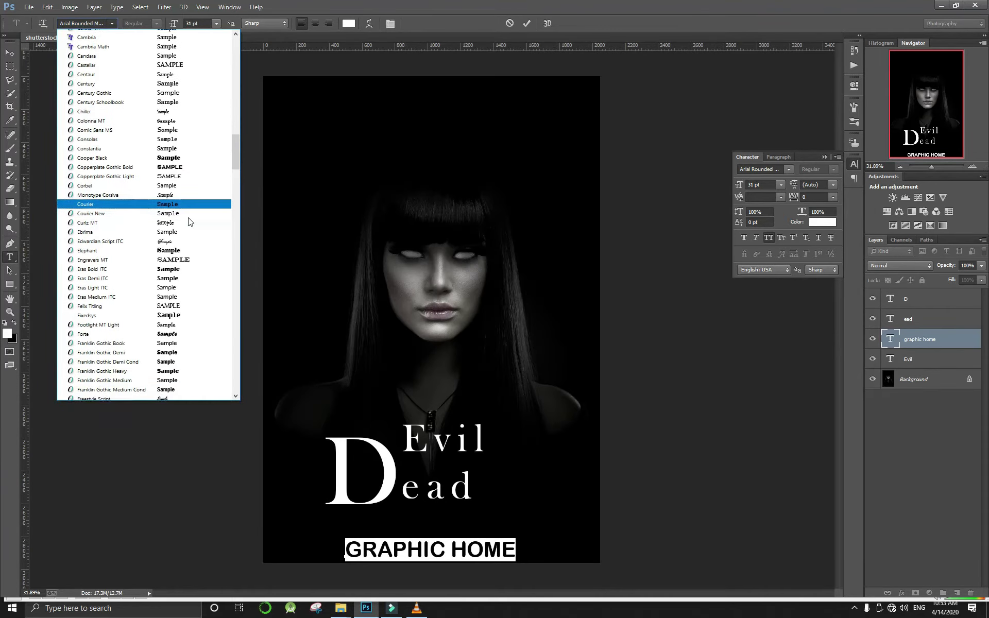
scroll(188, 221, "down", 4)
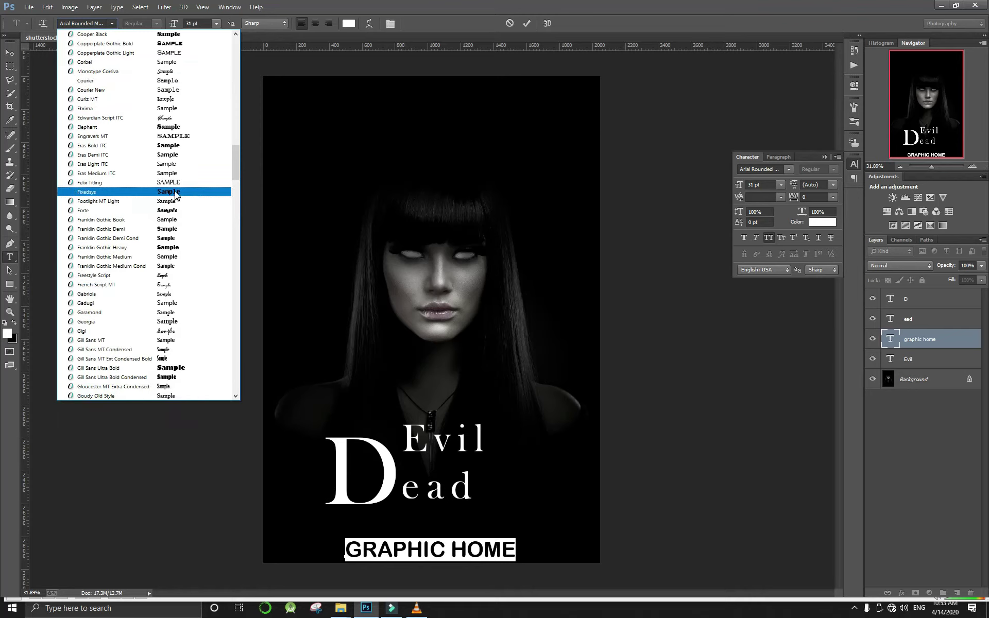
left_click(181, 164)
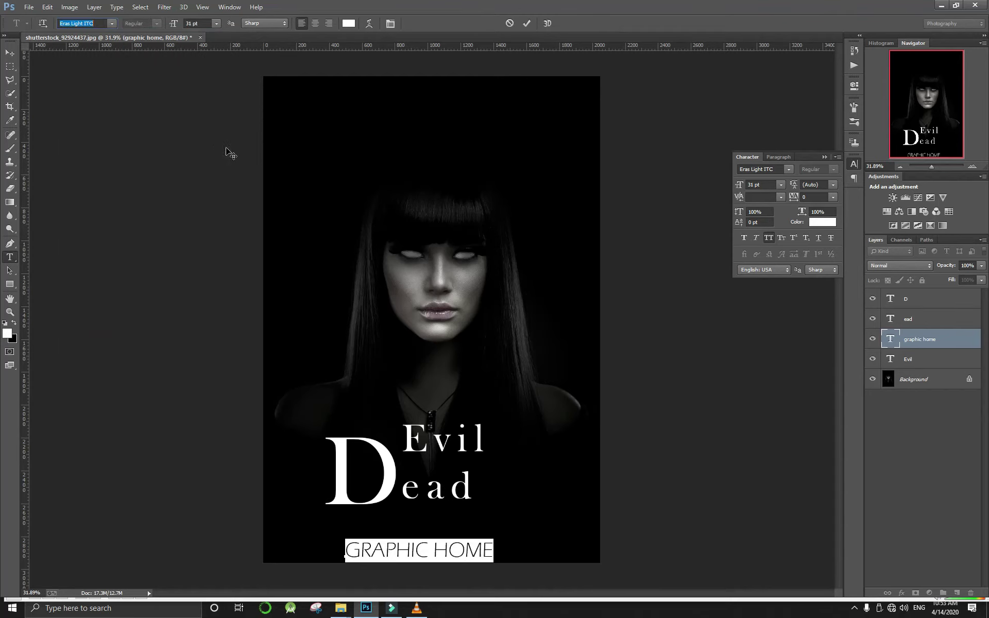
left_click(9, 53)
left_click_drag(523, 535, 533, 531)
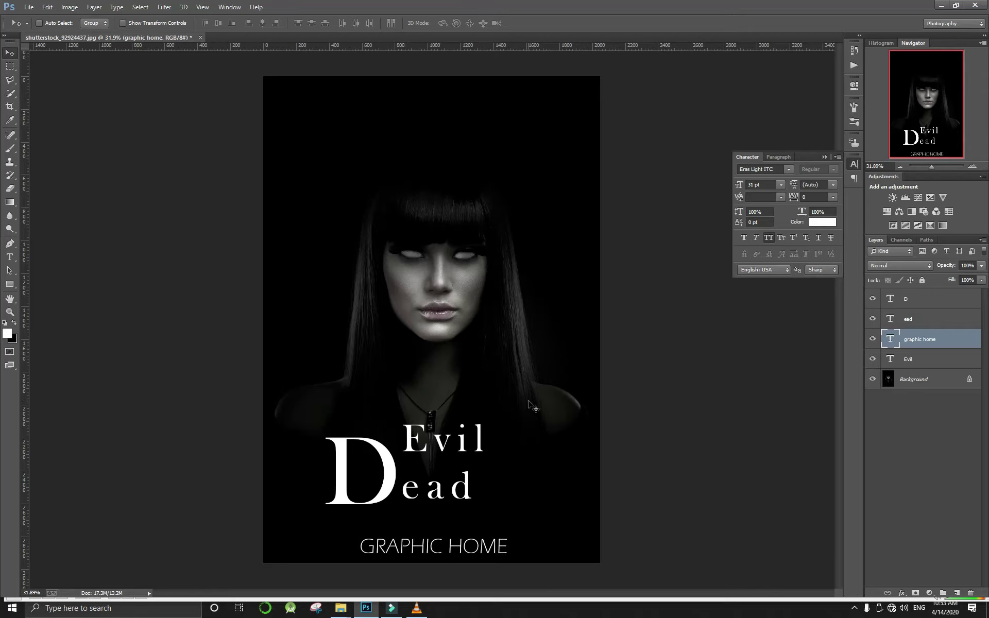
key("Delete")
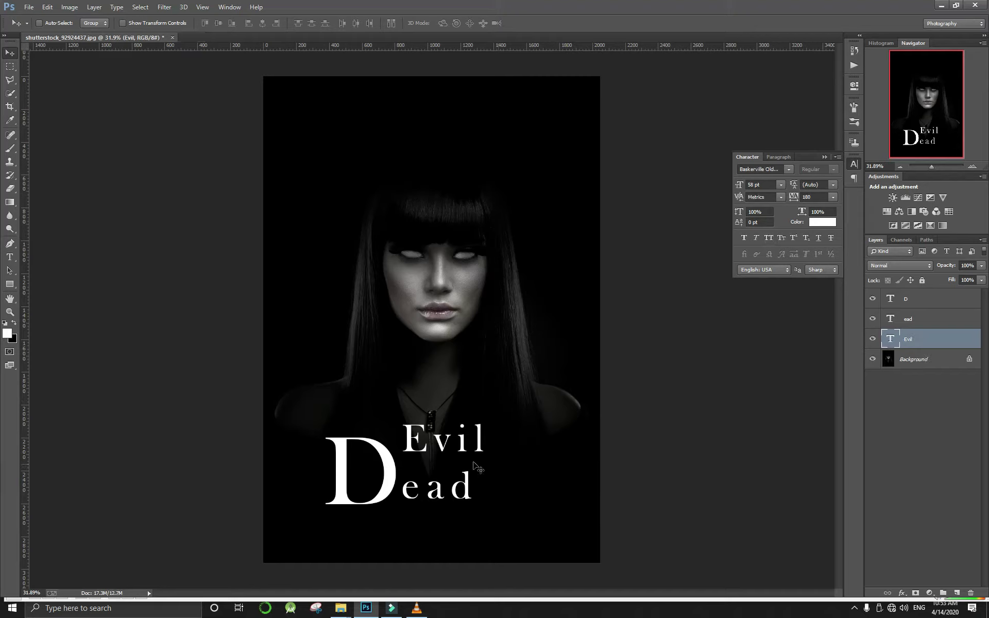
Give the D a white-to-black gradient overlay and try ff0000 and grey stroke colours, then cancel
left_click(951, 299)
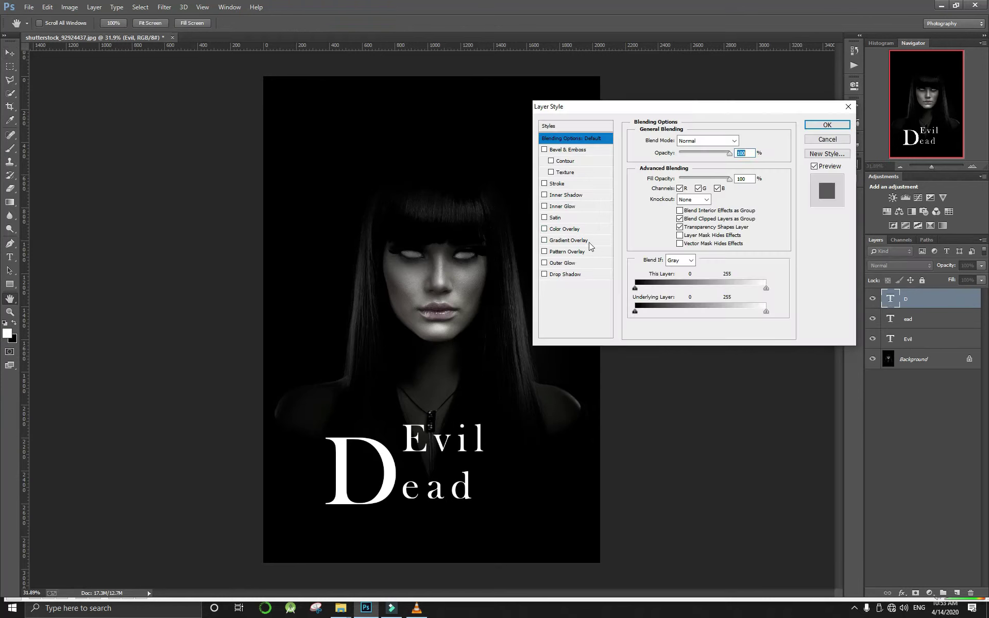
left_click(544, 183)
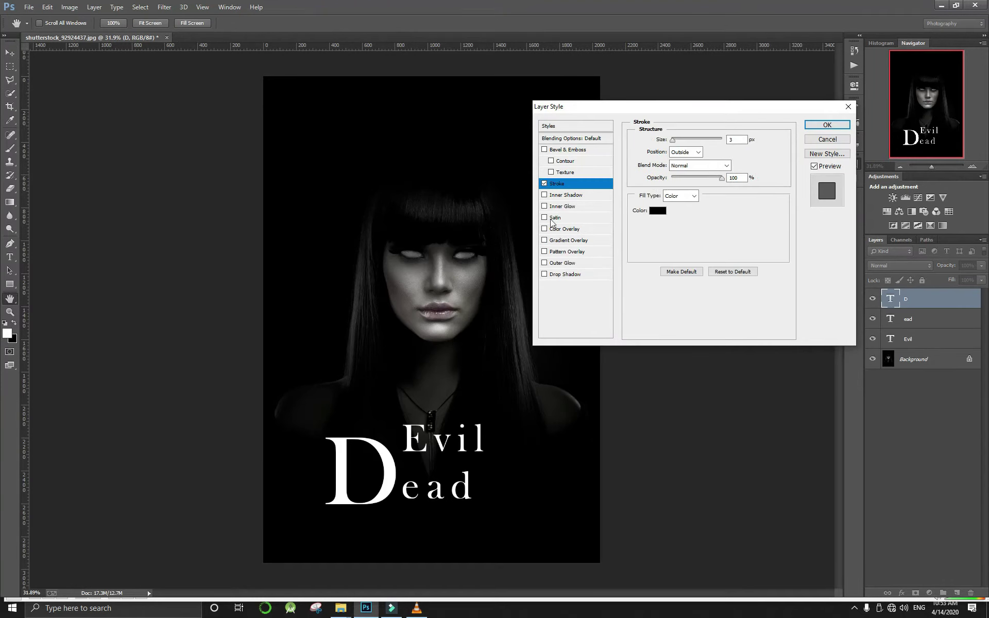
left_click(544, 240)
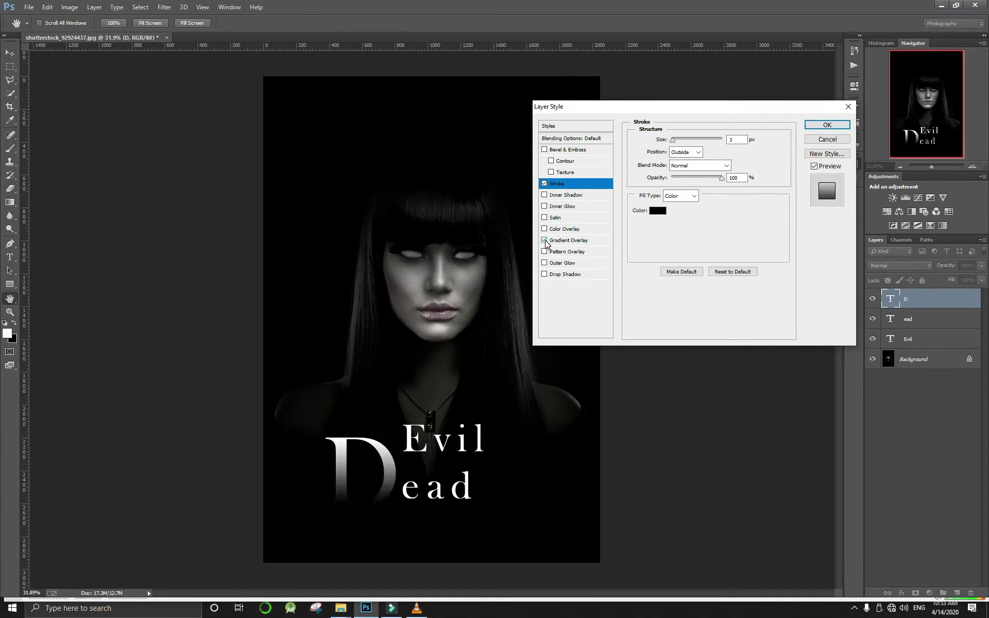
left_click(545, 184)
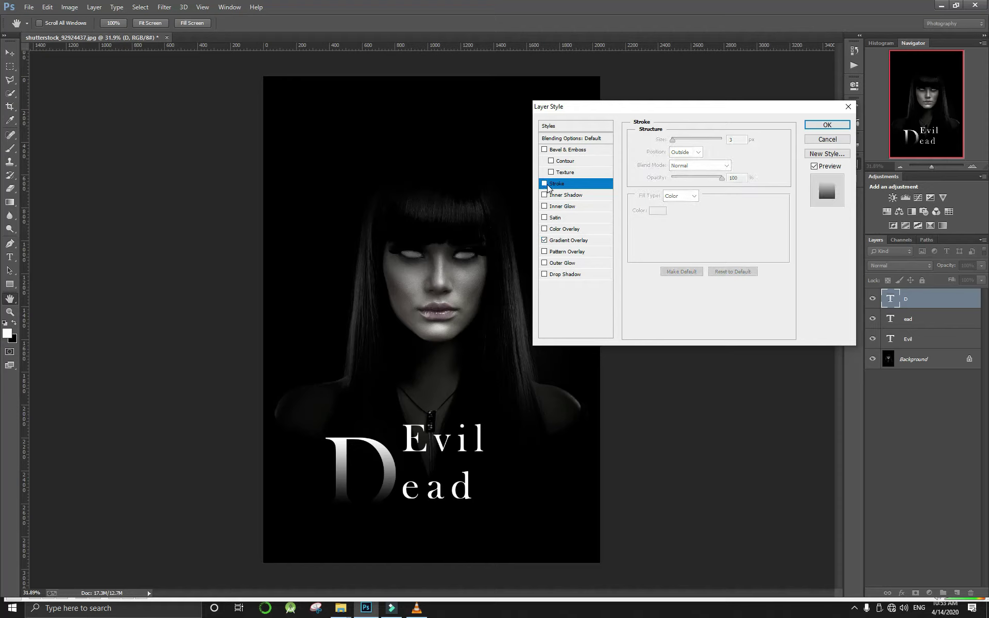
left_click(657, 211)
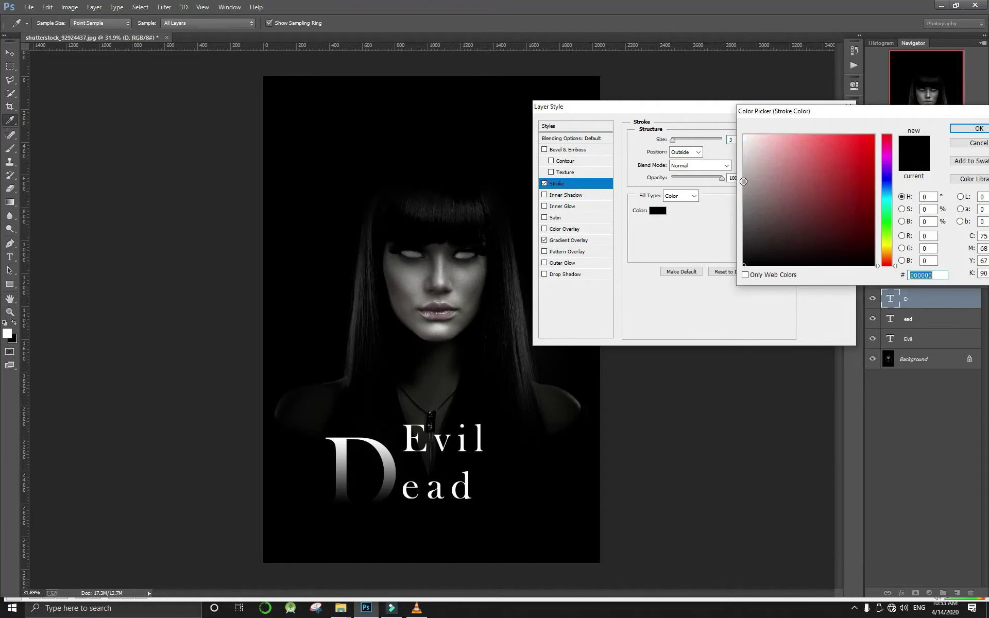
left_click(744, 146)
type("ff0000")
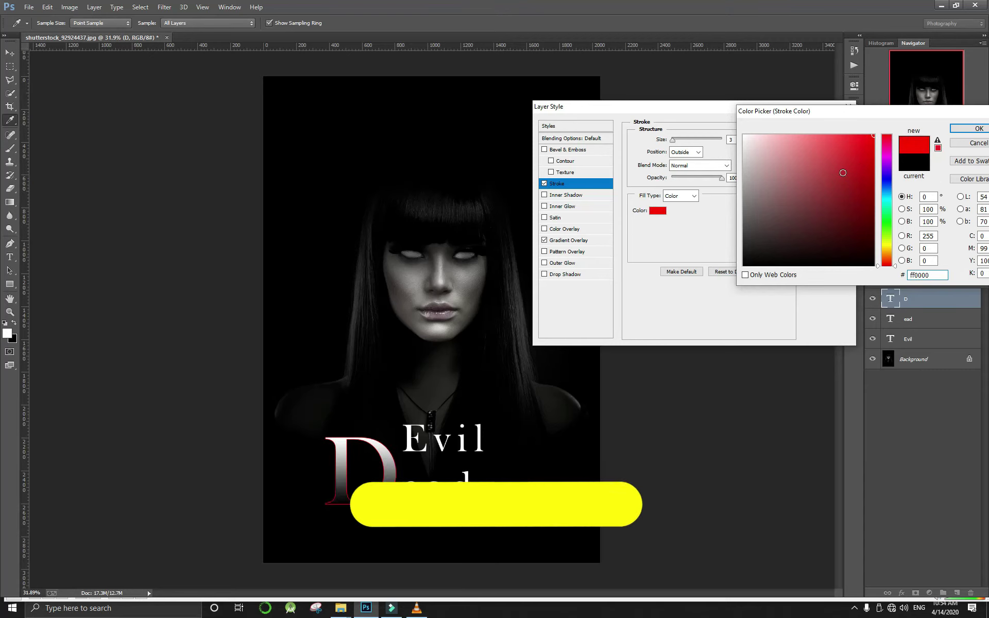
left_click(744, 151)
left_click(747, 186)
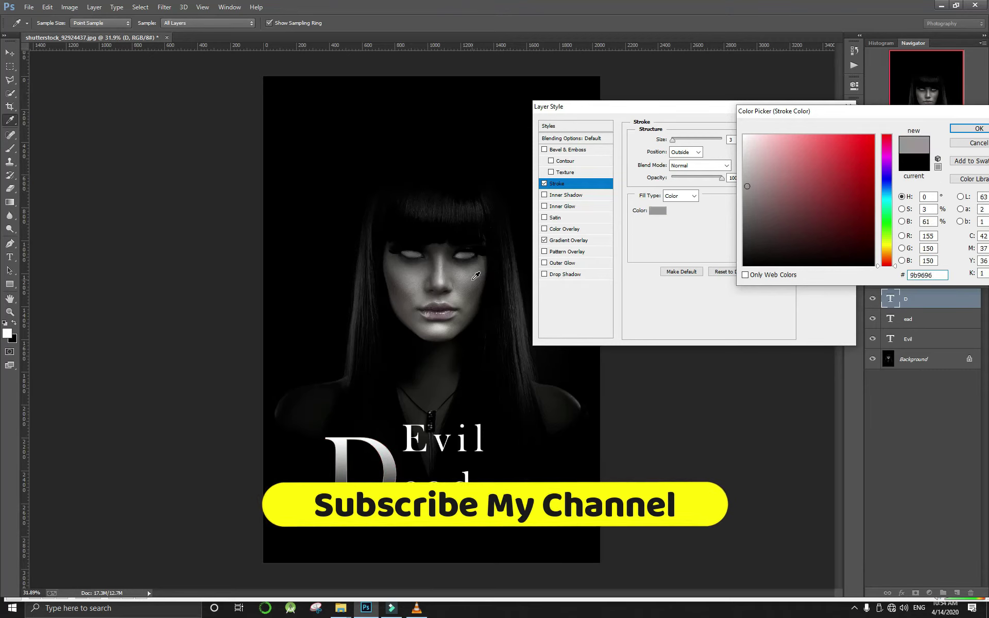
left_click(960, 144)
Remove the D's stroke and add a textured, contoured bevel and a drop shadow
left_click(543, 184)
left_click(550, 172)
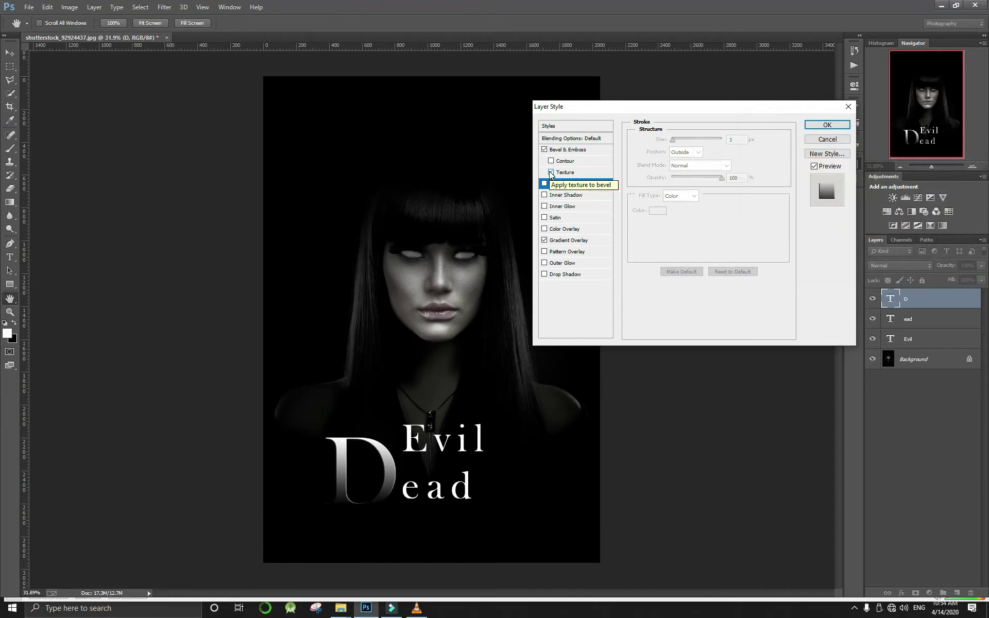
left_click(551, 161)
left_click(544, 275)
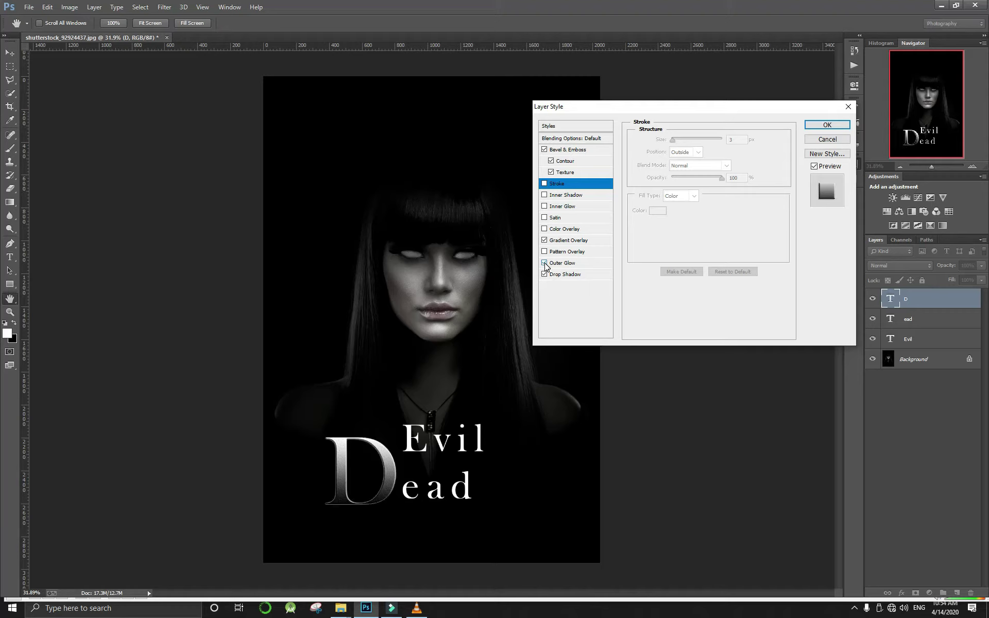
Try striped, red-yellow and blue gradient presets on the D
left_click(562, 241)
left_click(686, 165)
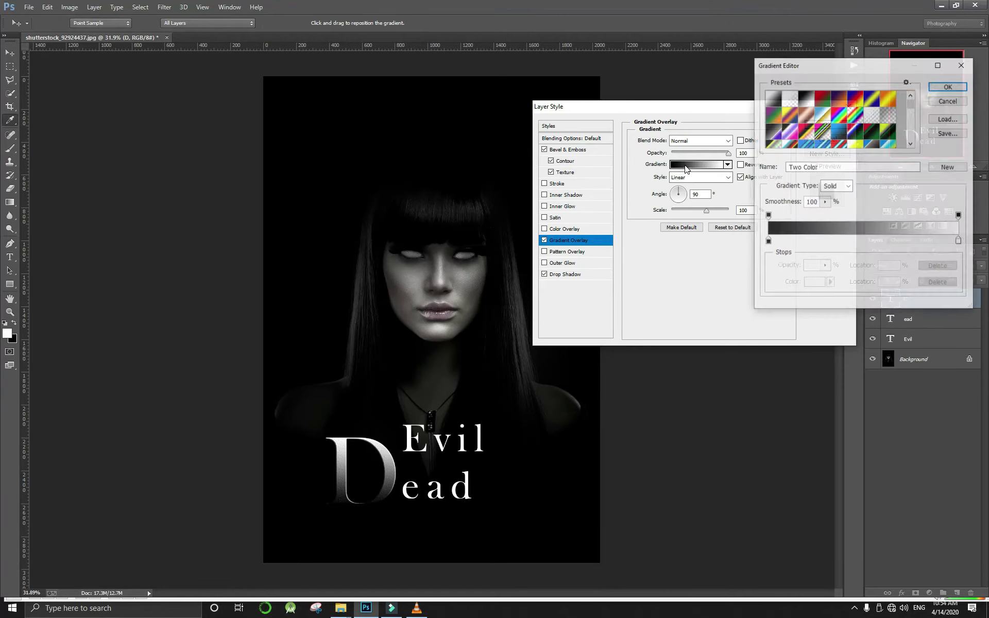
left_click(824, 135)
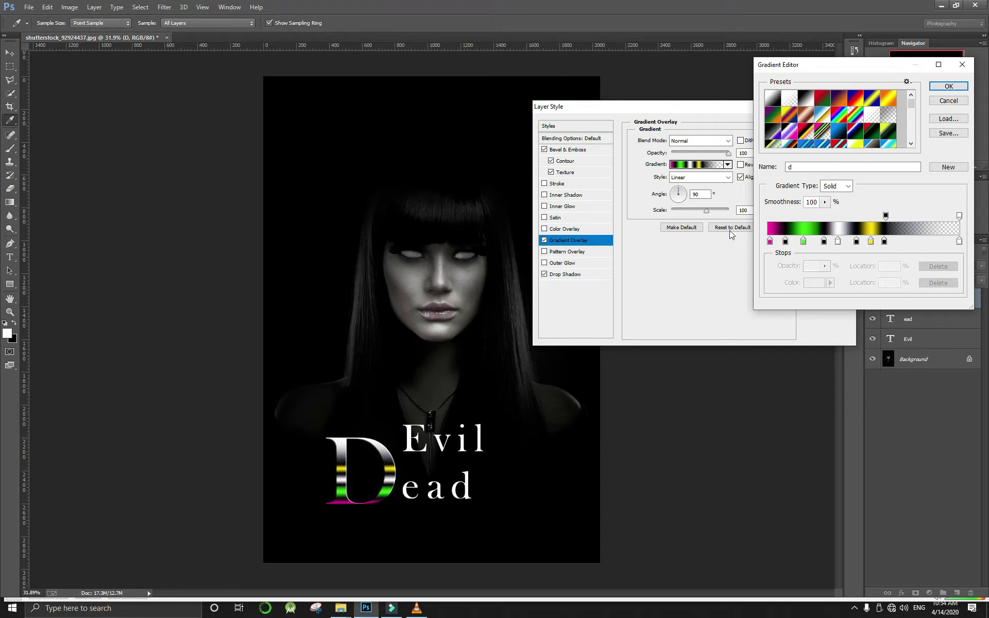
scroll(876, 119, "down", 3)
scroll(886, 116, "down", 2)
left_click(890, 109)
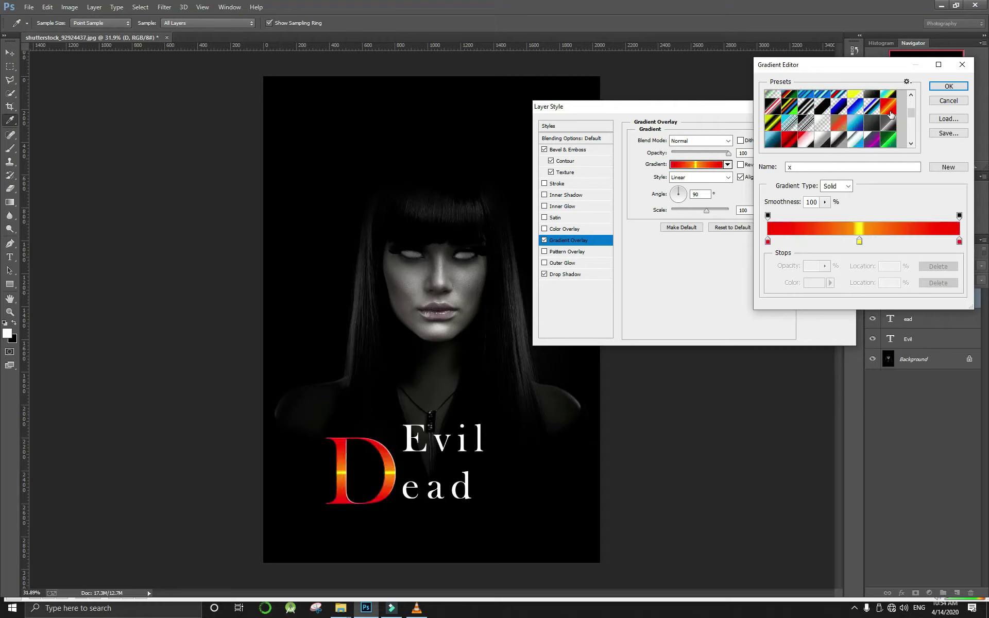
left_click(857, 120)
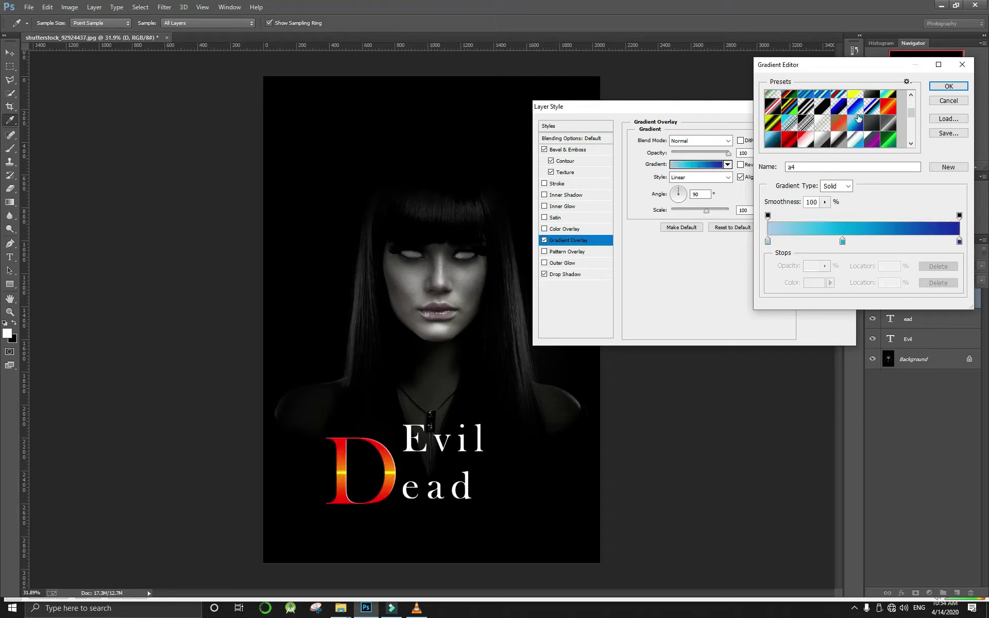
left_click(823, 126)
Try orange, blue-grey, lavender, magenta and copper presets, then keep the original gradient and apply the styles
scroll(808, 125, "down", 3)
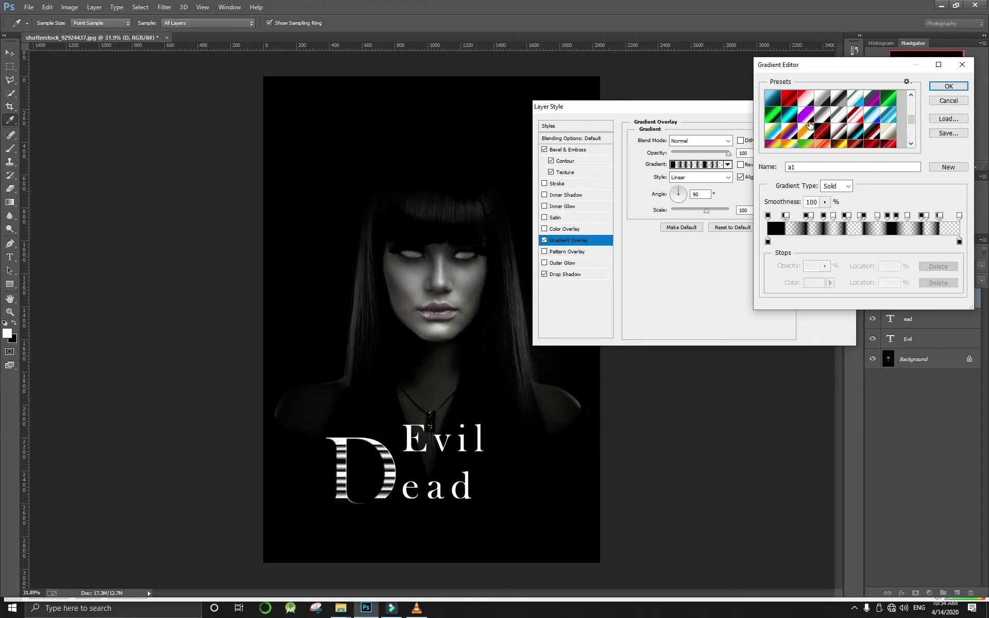
left_click(809, 127)
left_click(831, 140)
scroll(804, 143, "down", 1)
scroll(798, 144, "down", 1)
left_click(790, 135)
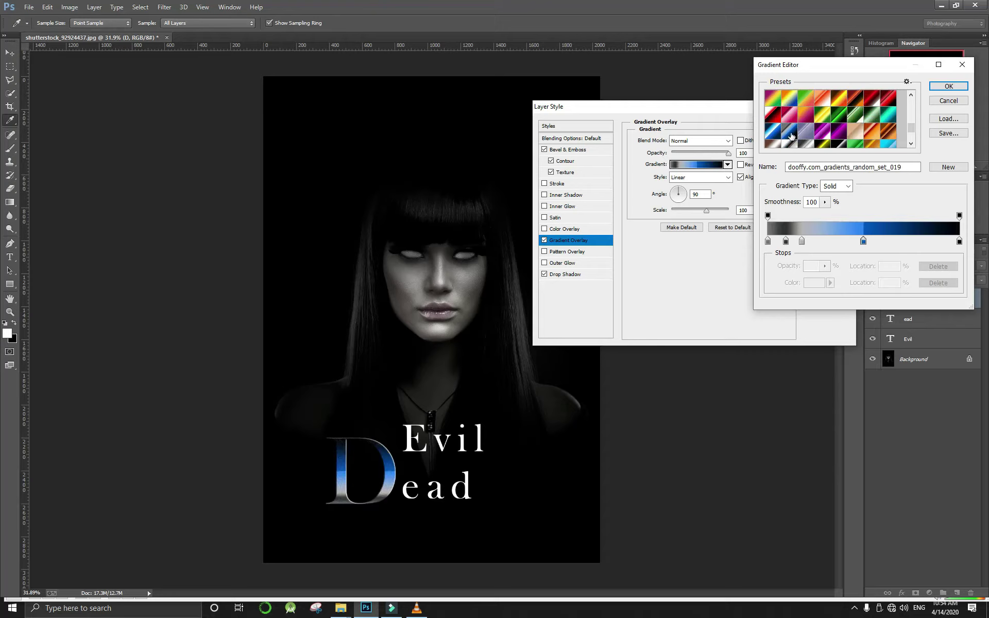
left_click(808, 136)
scroll(809, 137, "down", 1)
scroll(809, 137, "down", 1)
left_click(840, 126)
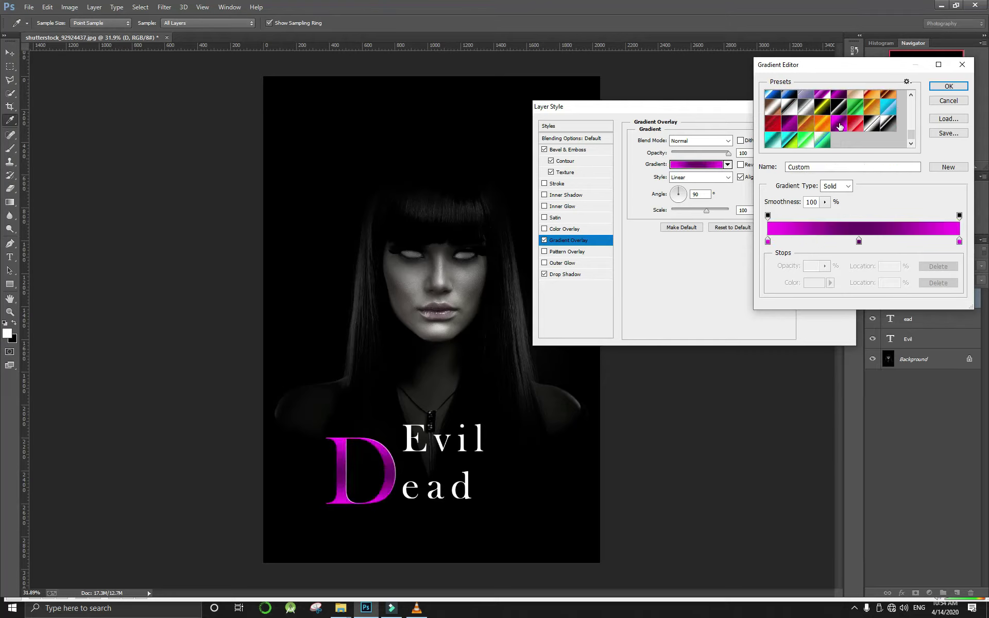
left_click(822, 126)
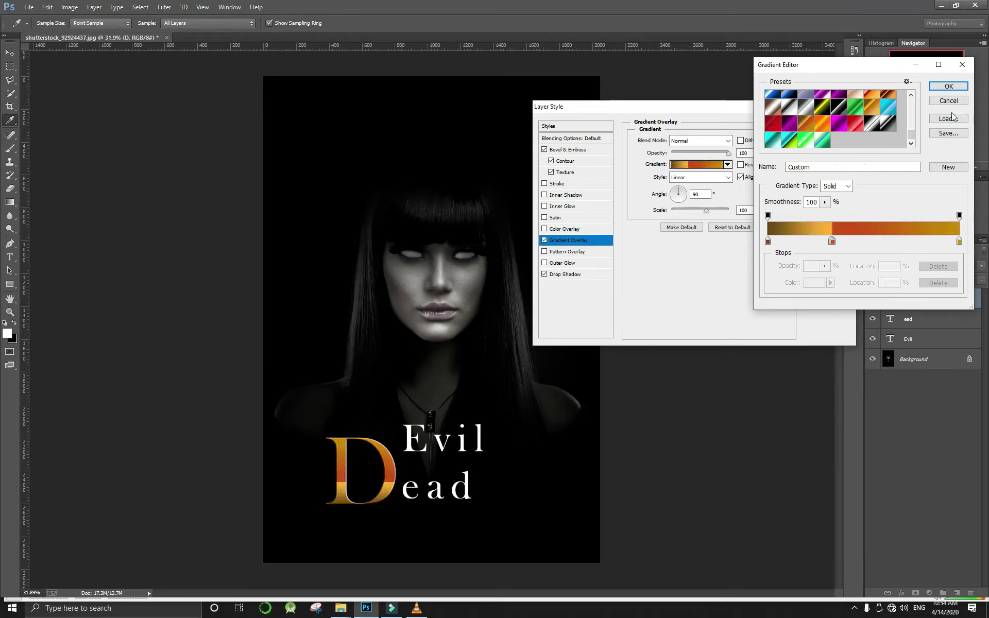
left_click(950, 101)
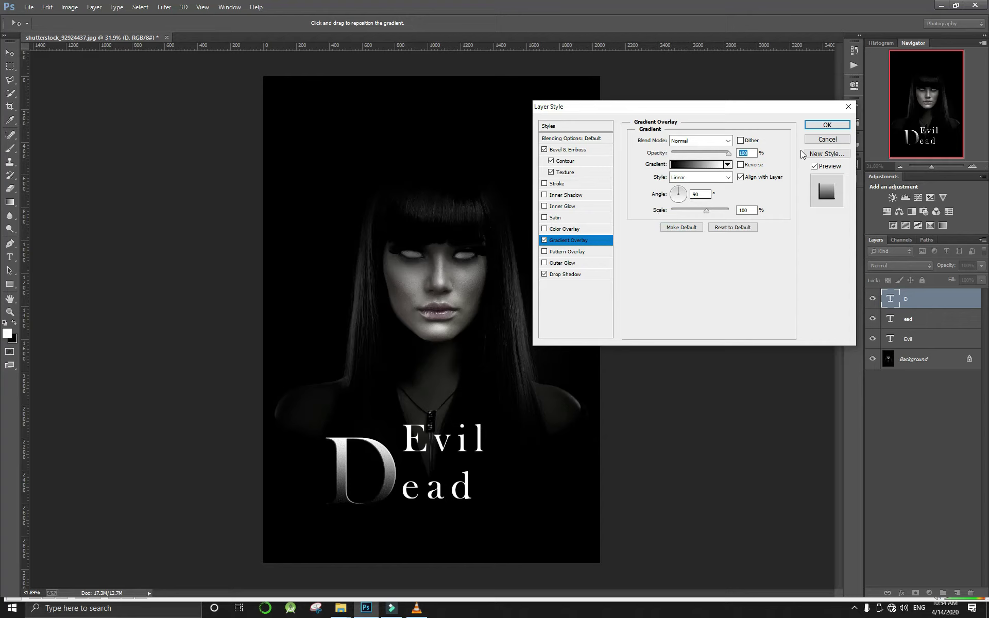
left_click(827, 124)
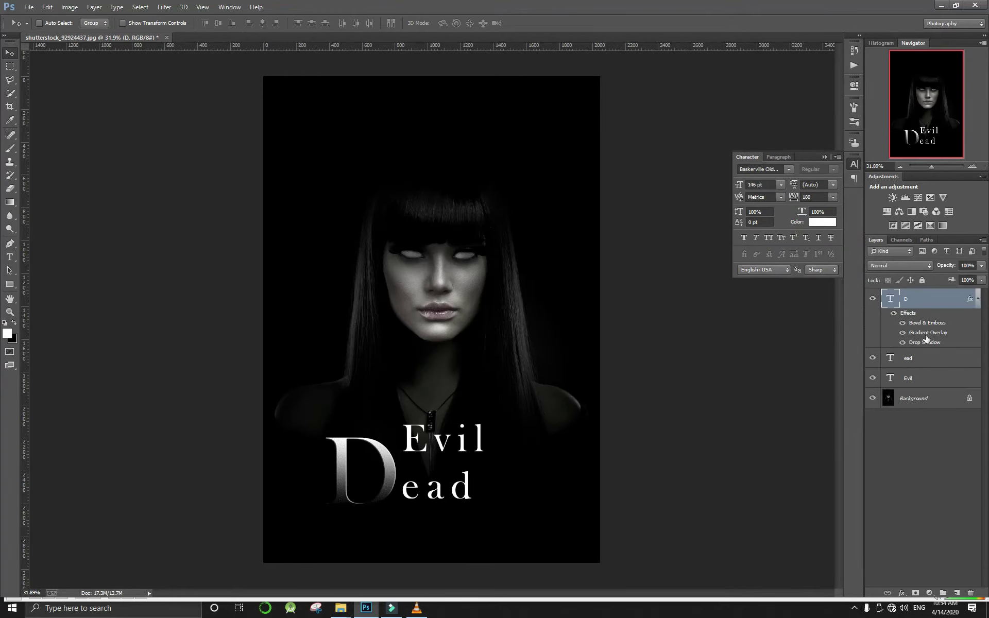
Add a gradient overlay to the 'ead' layer, trying and removing a textured bevel
double_click(937, 369)
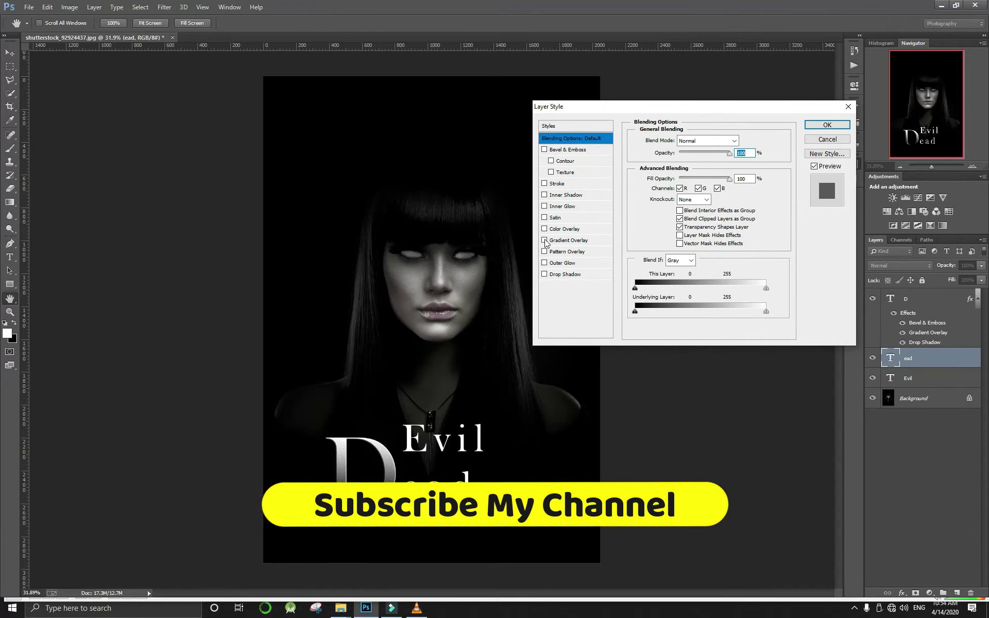
left_click(545, 240)
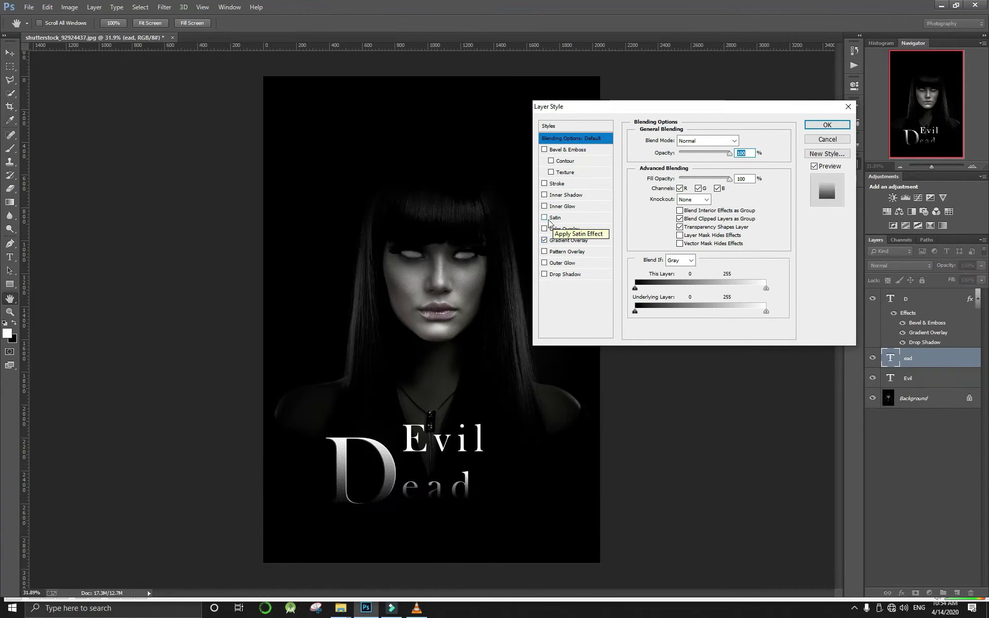
left_click(550, 174)
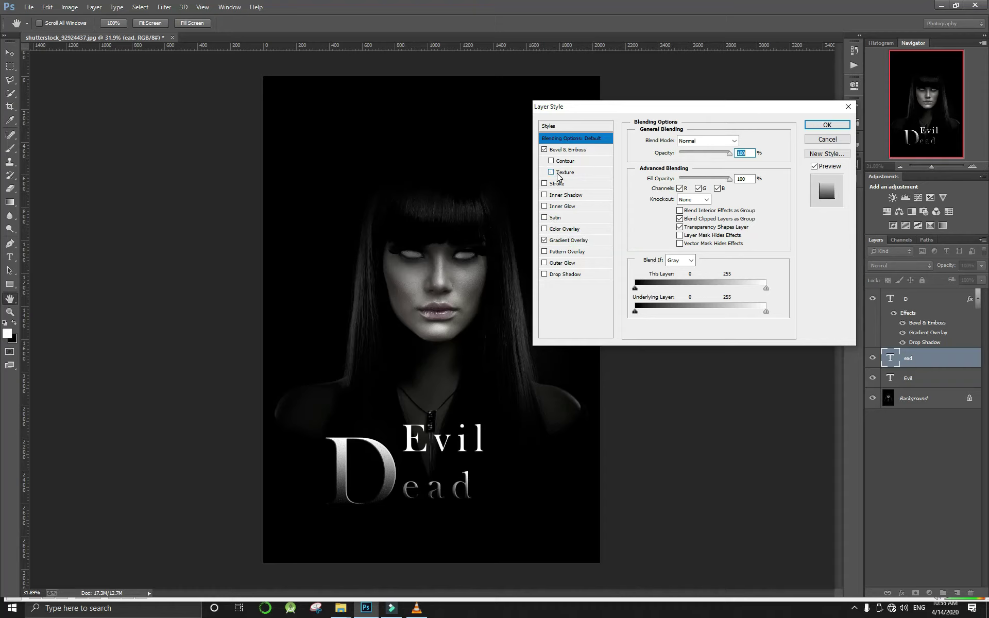
left_click(545, 151)
left_click(551, 173)
left_click(545, 150)
key("Return")
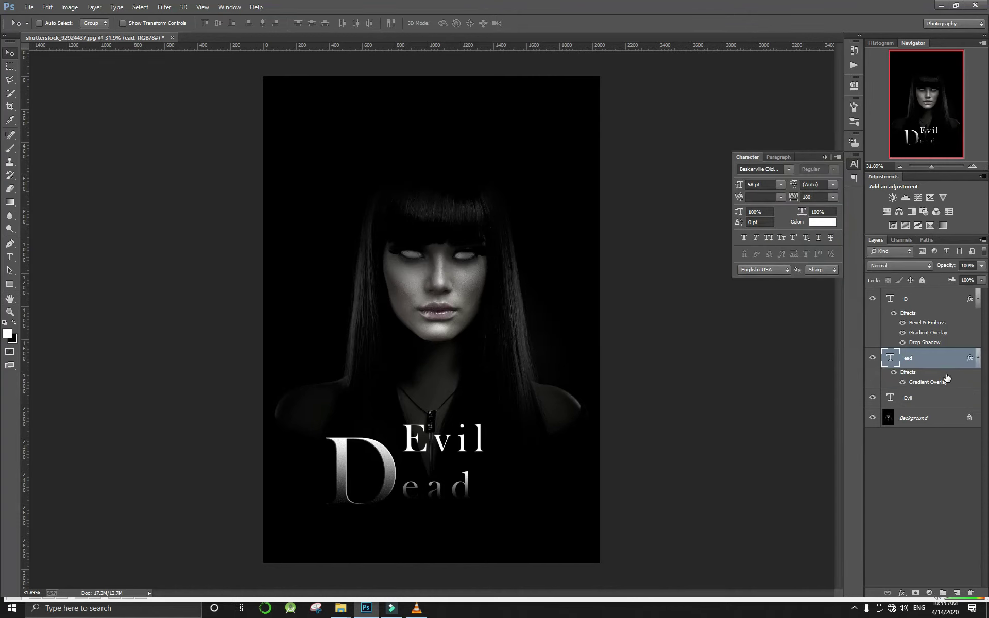
Delete the final 'l' of 'Evil' and move 'Evi' slightly lower
key("t")
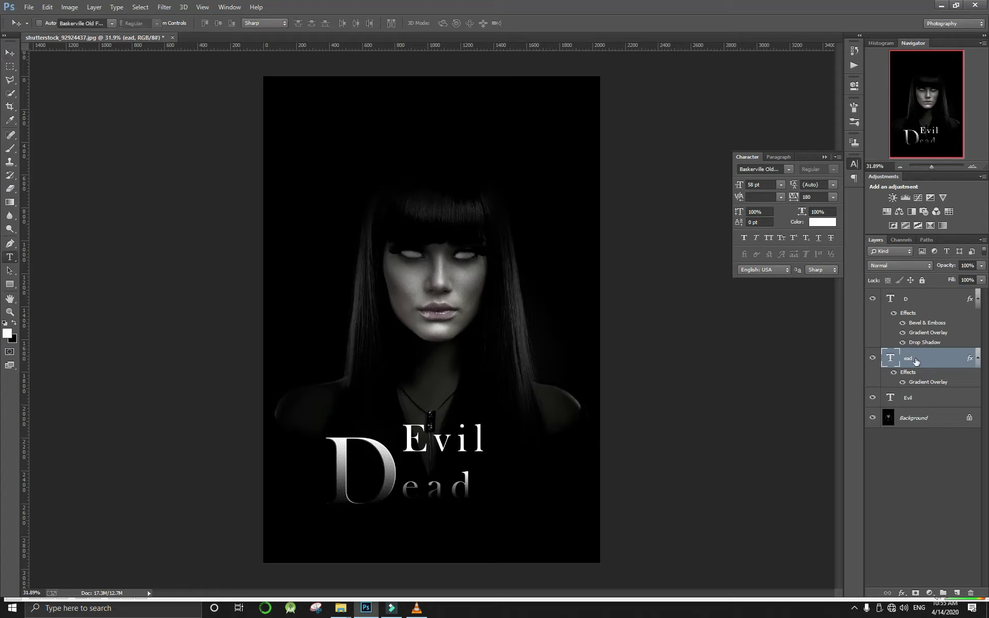
left_click_drag(475, 434, 469, 434)
key("BackSpace")
left_click(10, 51)
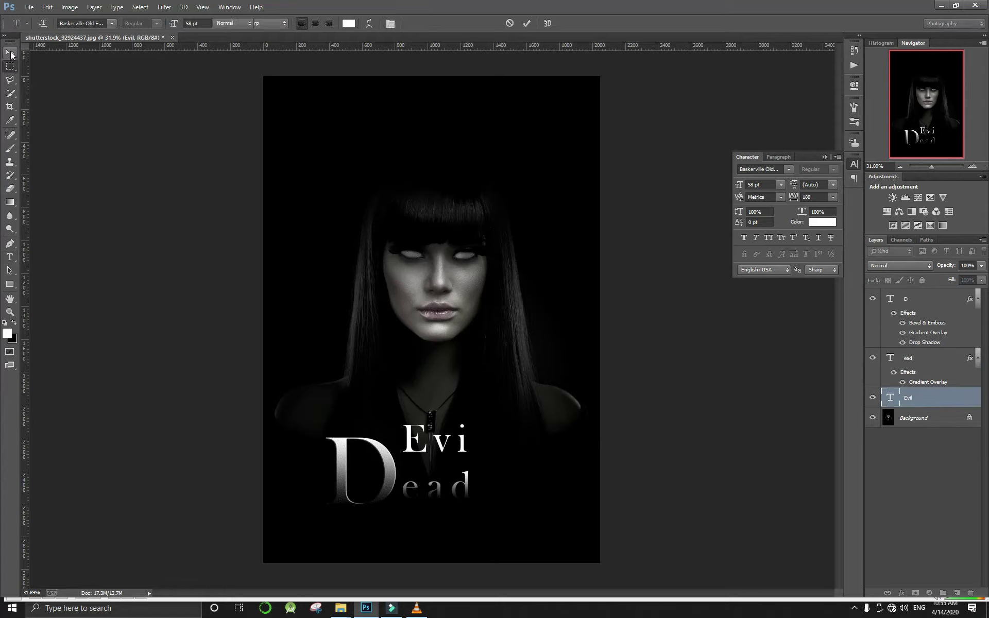
left_click_drag(471, 447, 470, 453)
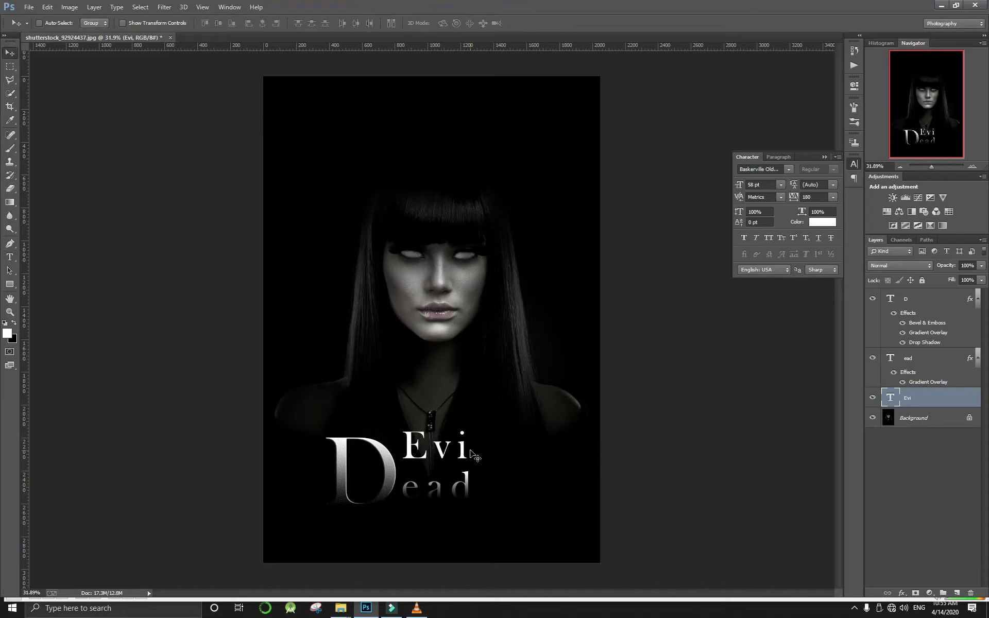
Add a new 243 pt 'l' text layer and place it beside 'Dead'
key("t")
left_click(482, 461)
type("l")
key("ctrl+a")
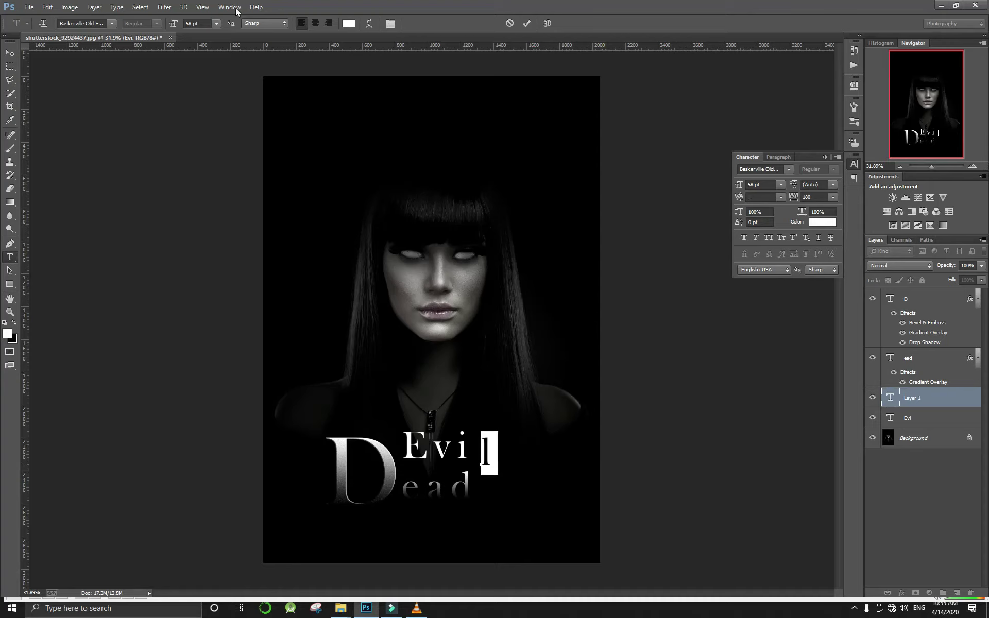
left_click_drag(175, 27, 269, 28)
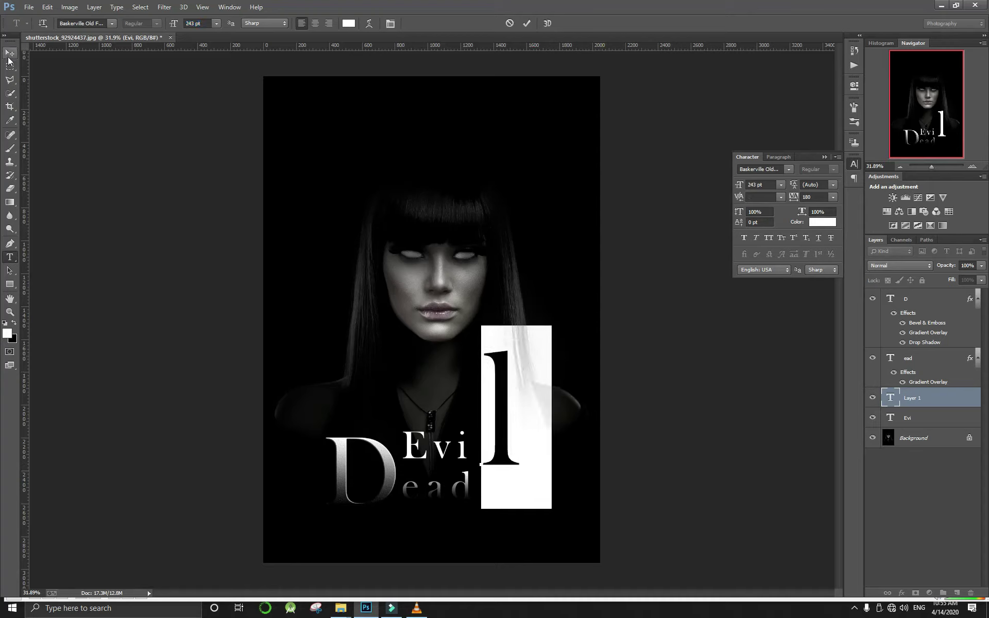
left_click(10, 53)
left_click_drag(509, 360, 499, 414)
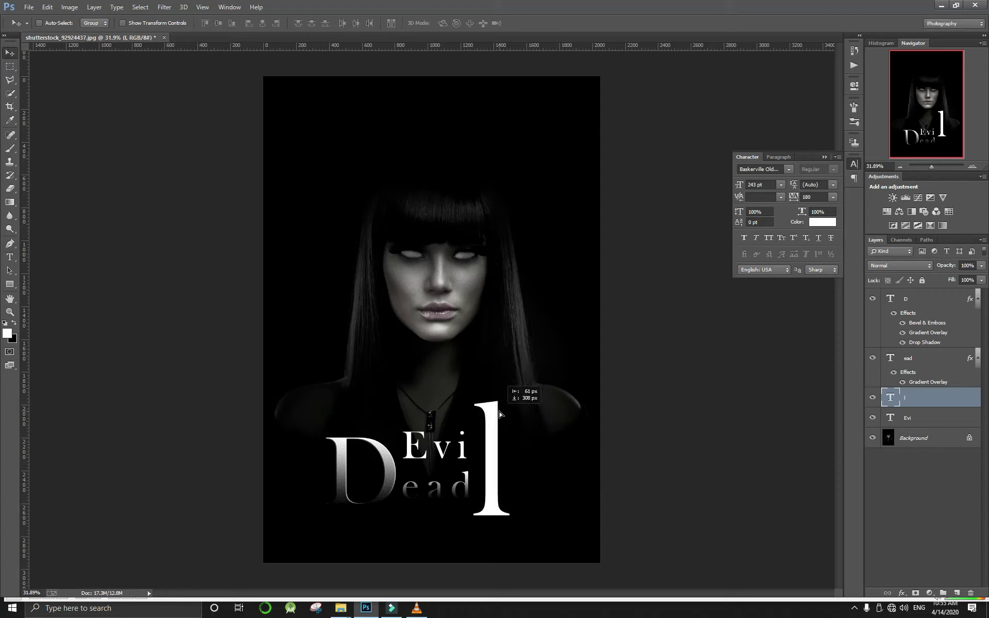
left_click_drag(499, 414, 499, 409)
Give the tall 'l' a gradient overlay and view the poster at actual pixel size
double_click(944, 395)
left_click(545, 240)
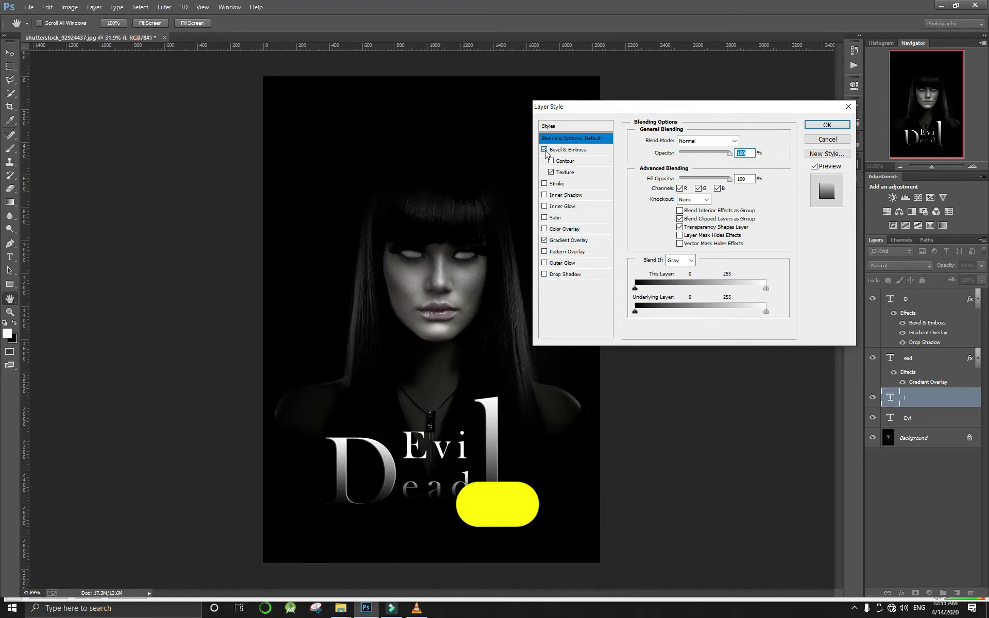
left_click(830, 125)
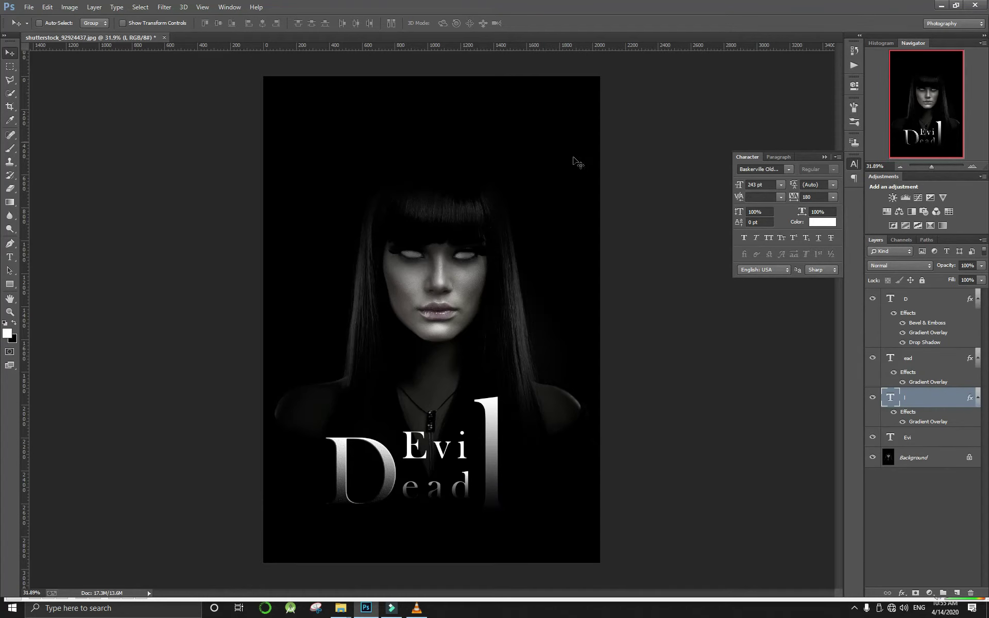
right_click(446, 241)
left_click(474, 256)
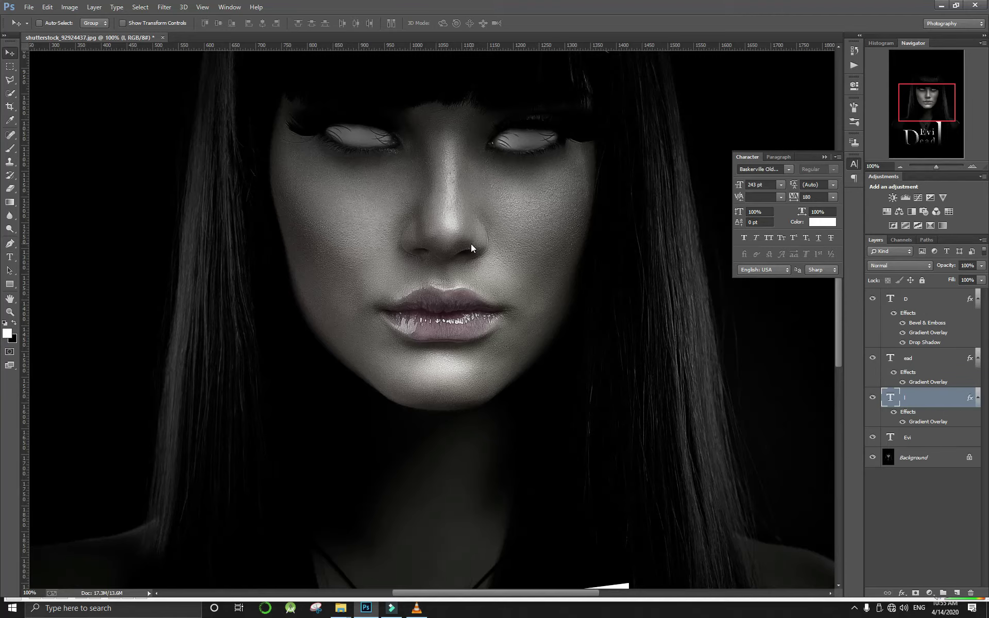
Open 638262-blood6 from the png mixs folder on the F: drive
key("ctrl+o")
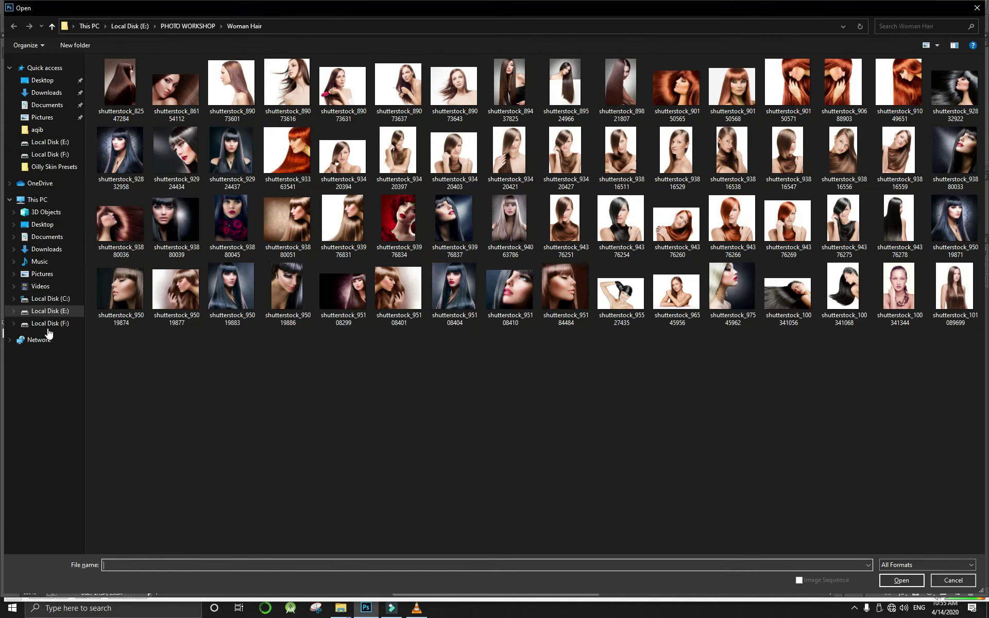
left_click(50, 310)
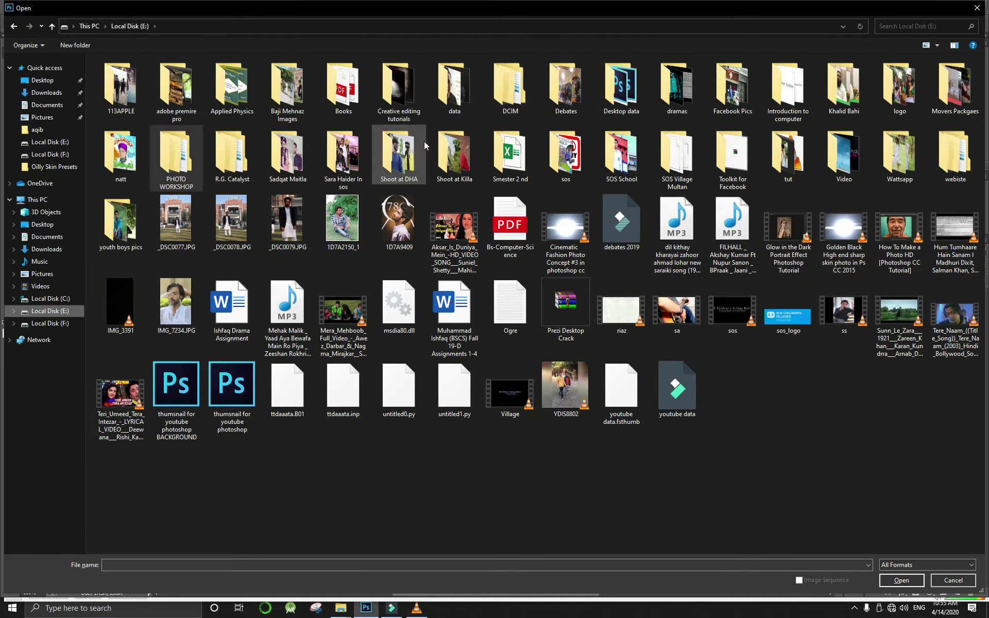
left_click(51, 324)
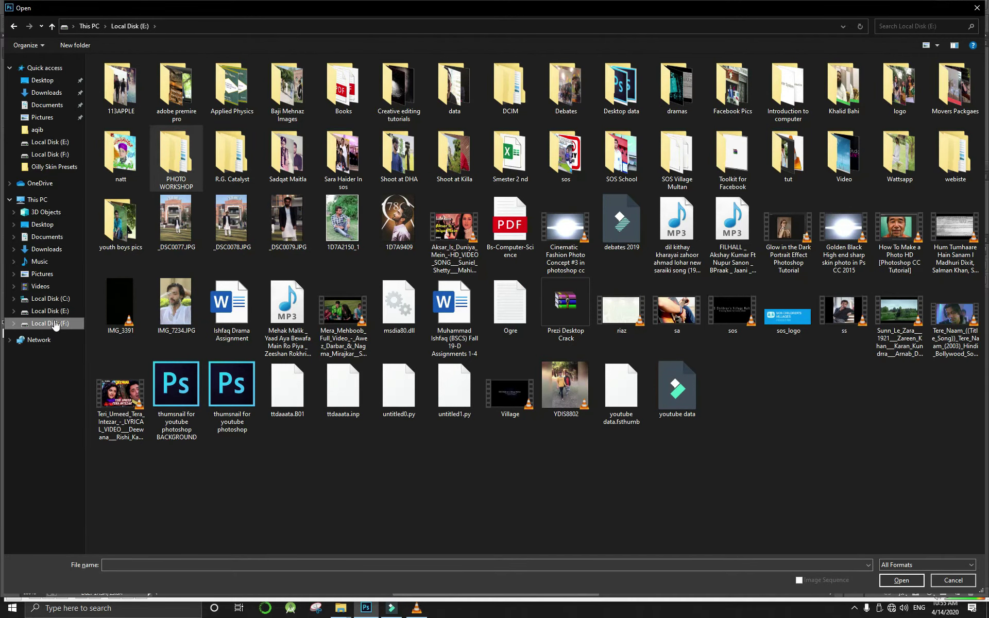
left_click(580, 86)
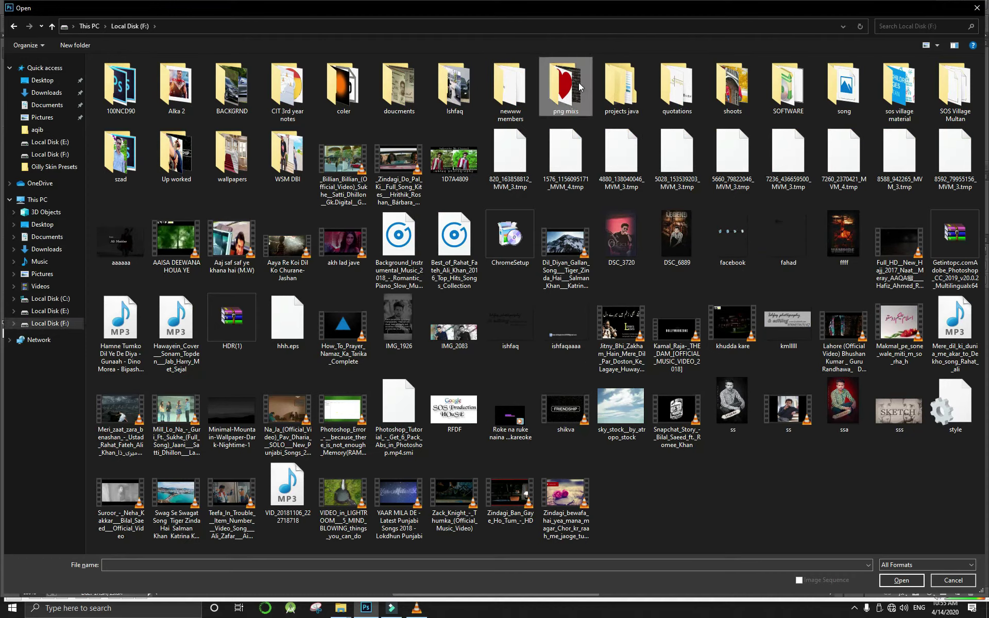
key("Return")
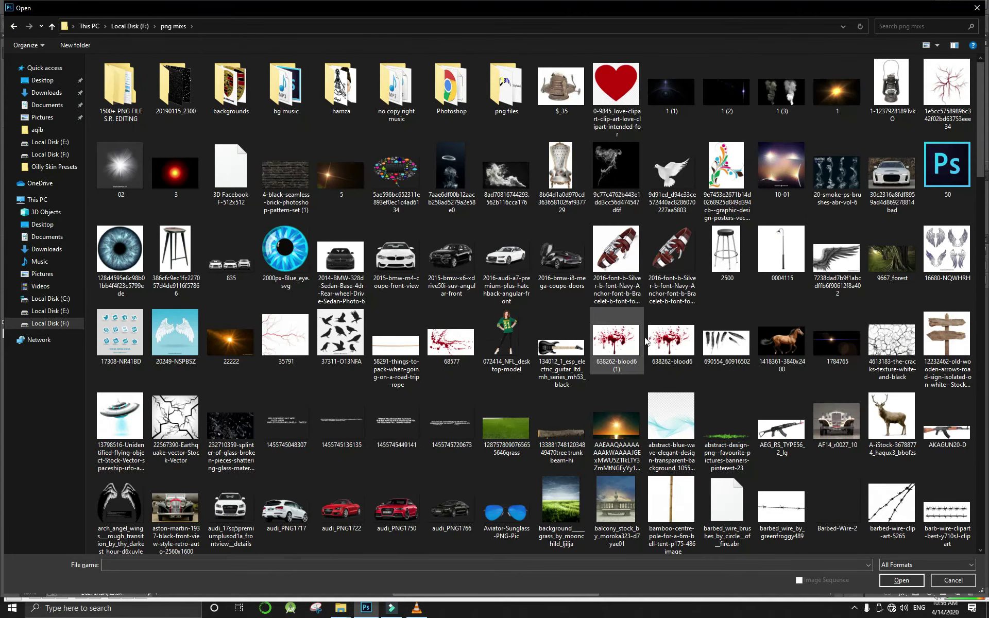
double_click(672, 340)
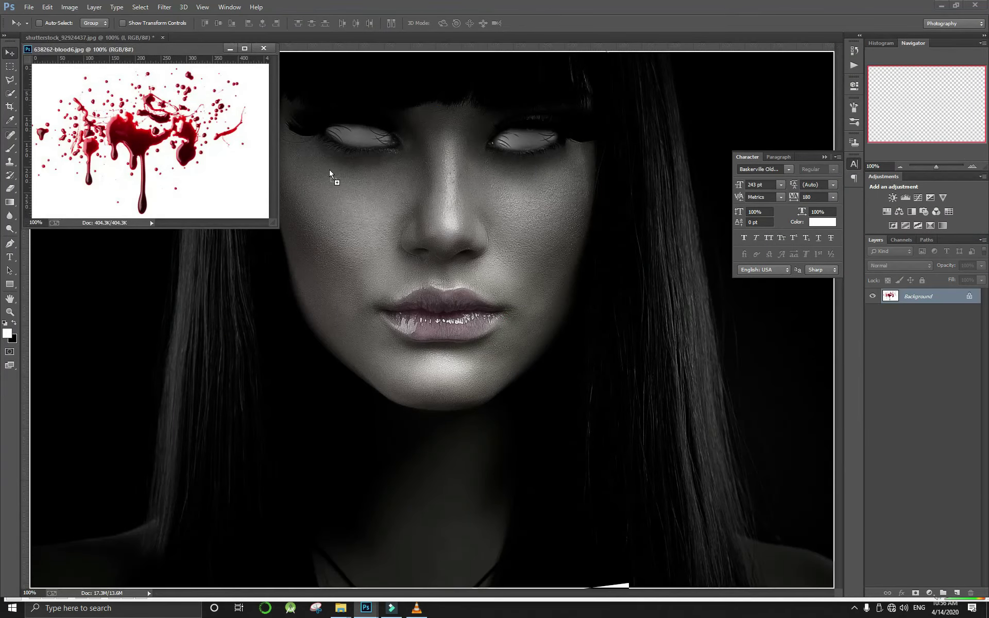
Copy the blood splatter into the poster, close its document, and begin setting the blend mode
left_click_drag(231, 142, 330, 170)
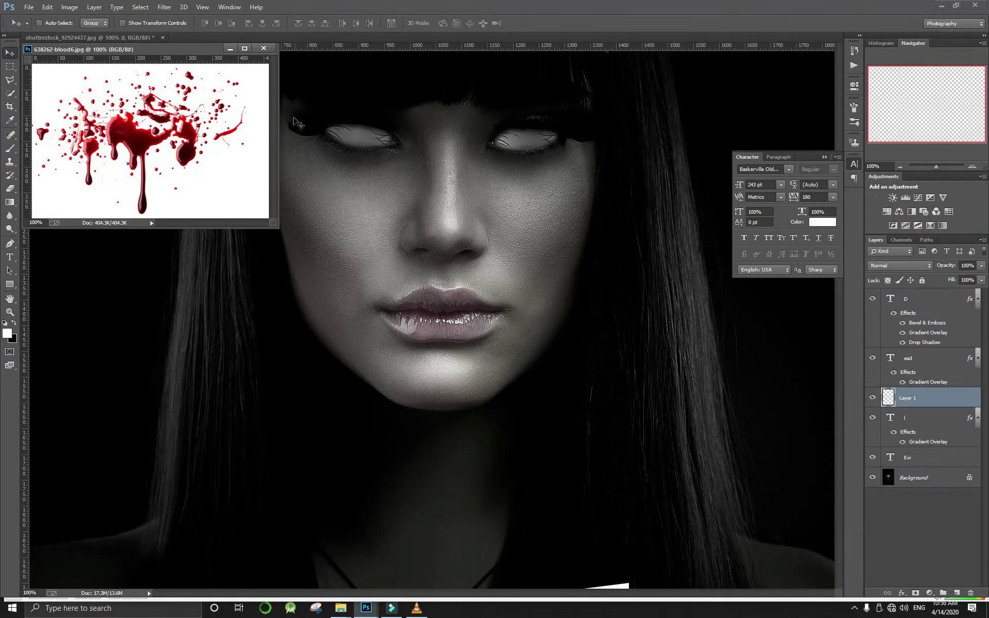
left_click(264, 48)
left_click(900, 265)
Set the blood layer to Multiply, move it onto the mouth, and add an inverted black mask
left_click(880, 309)
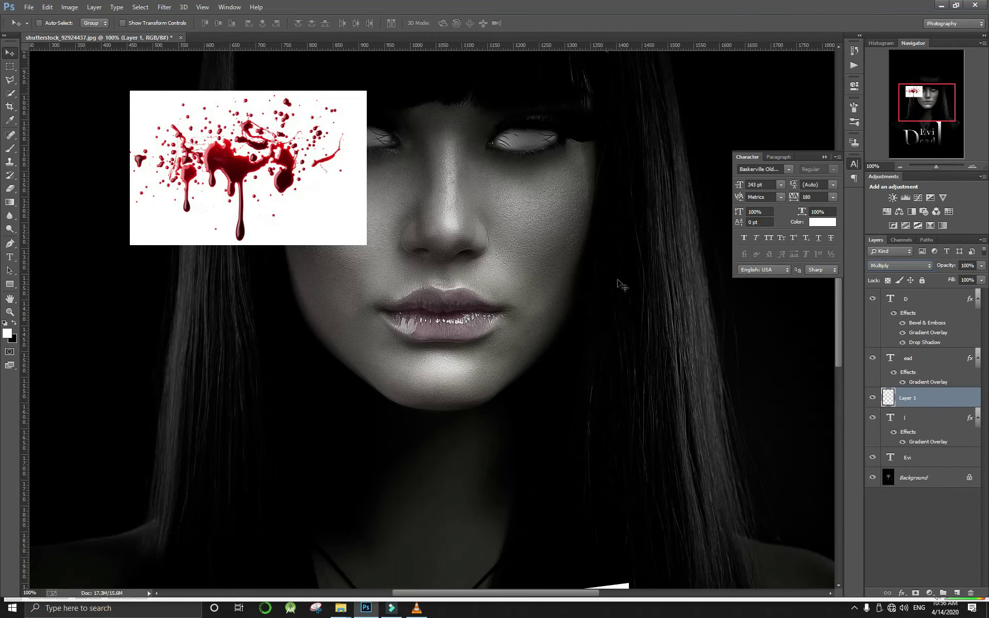
mouse_move(341, 191)
left_mouse_down()
mouse_move(485, 330)
mouse_move(492, 302)
mouse_move(509, 308)
left_mouse_up()
left_click(915, 593)
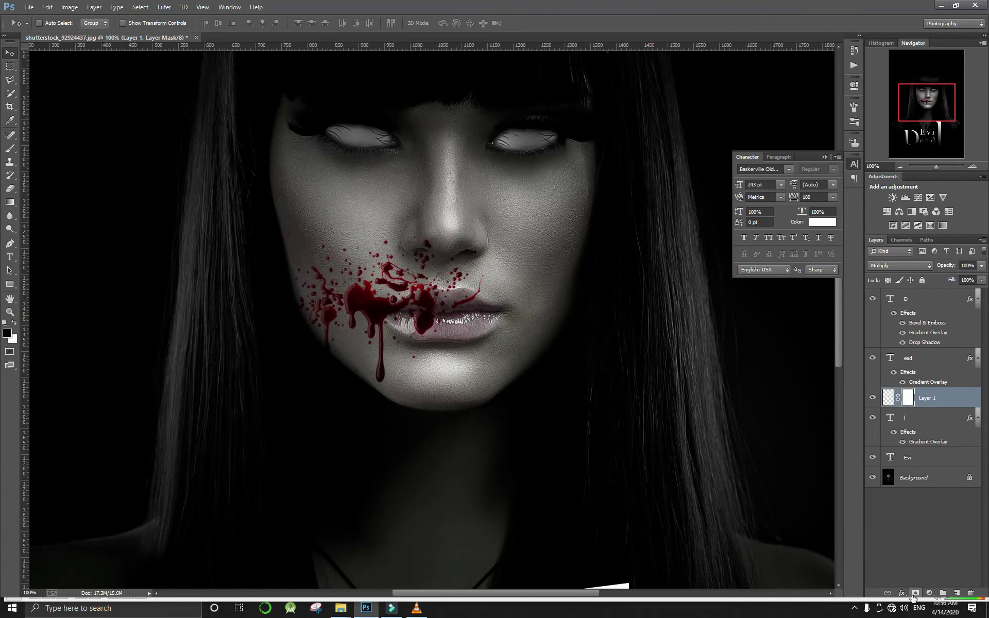
key("ctrl+i")
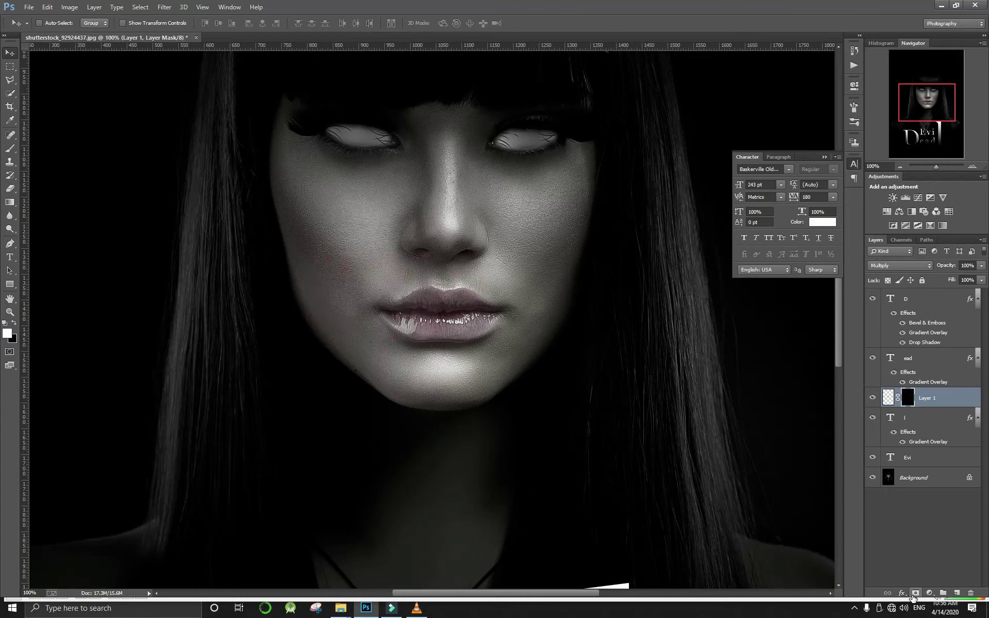
Paint a white blood drip below the lip corner with the brush at 55% opacity
key("b")
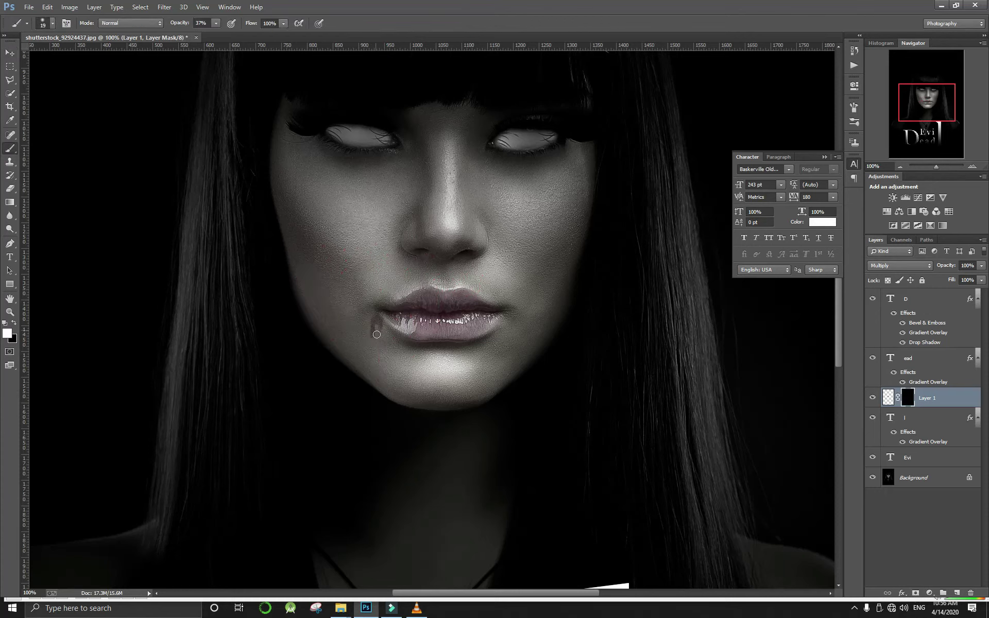
left_click_drag(380, 382, 378, 355)
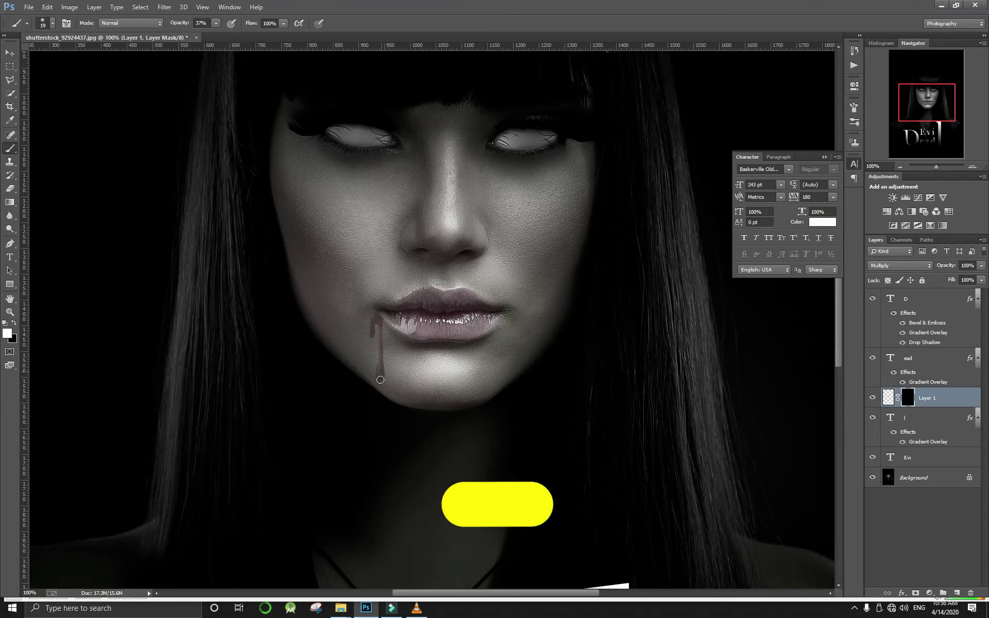
key("5")
key("5")
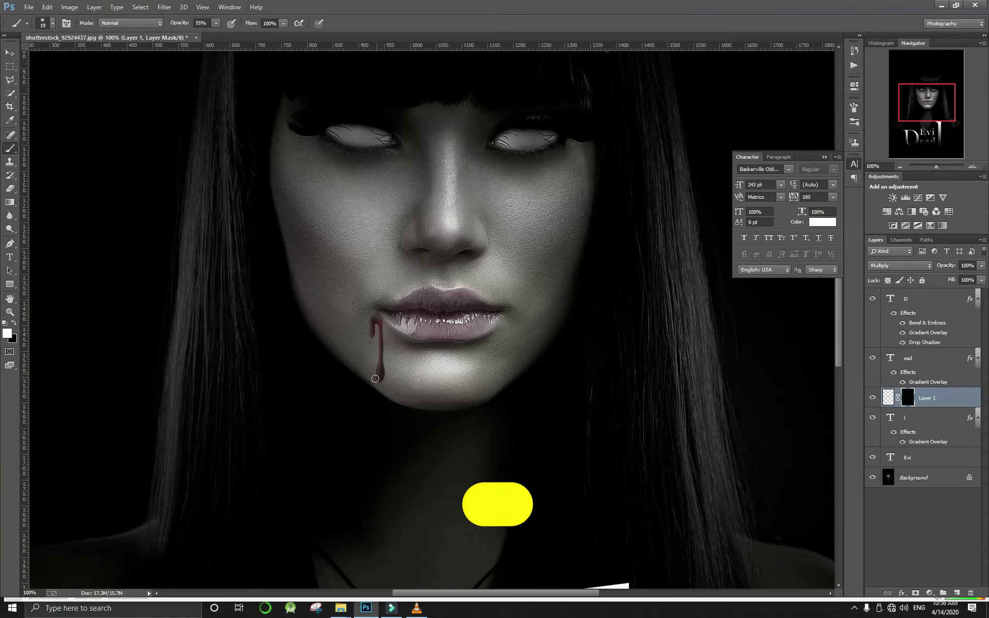
right_click(329, 308)
left_click(339, 313)
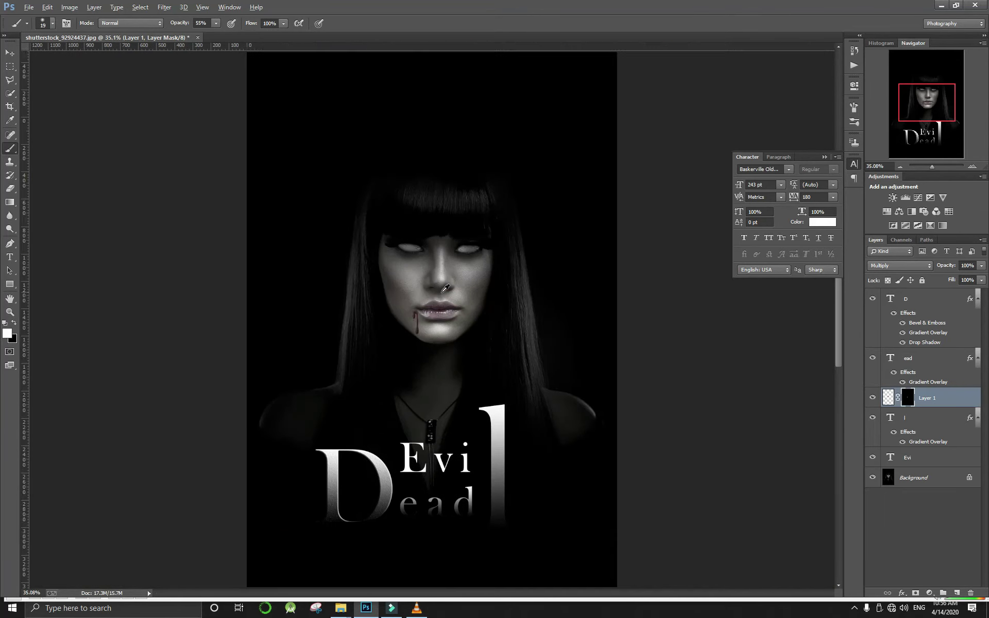
scroll(426, 320, "up", 2)
scroll(425, 320, "up", 3)
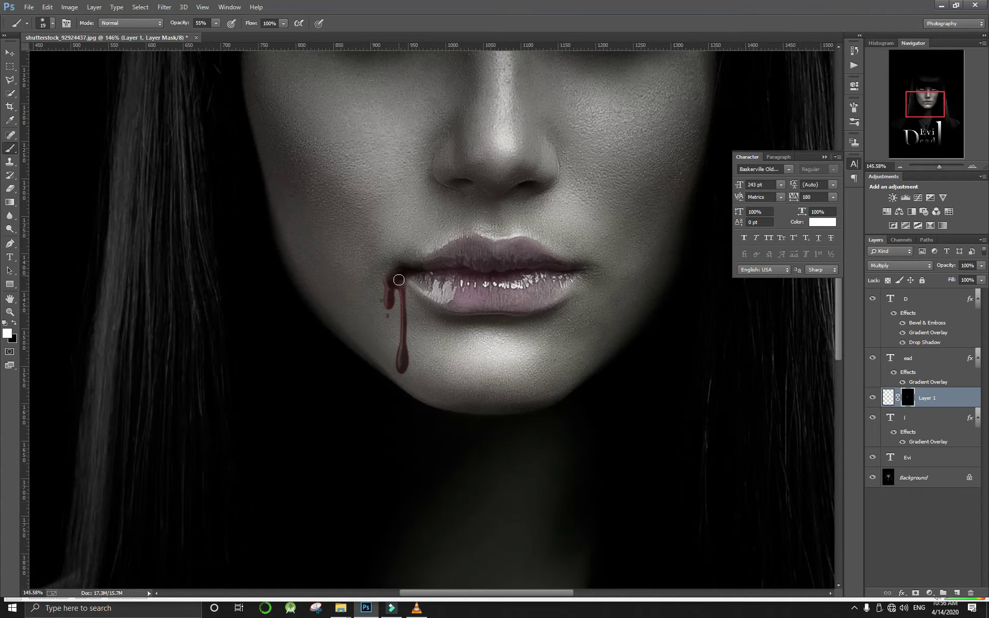
scroll(481, 276, "down", 3)
scroll(480, 276, "down", 3)
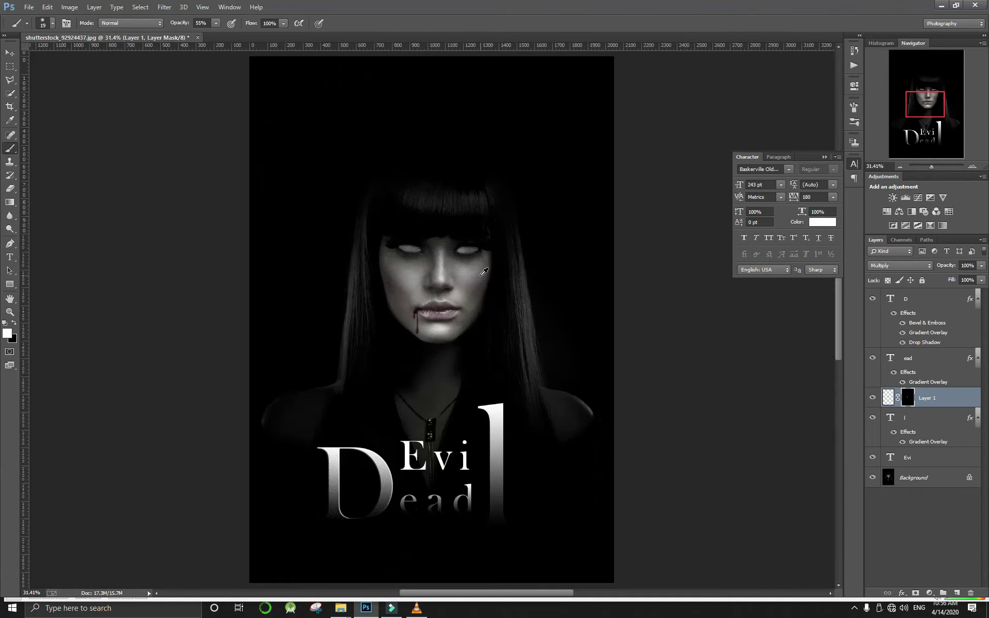
scroll(481, 277, "up", 1)
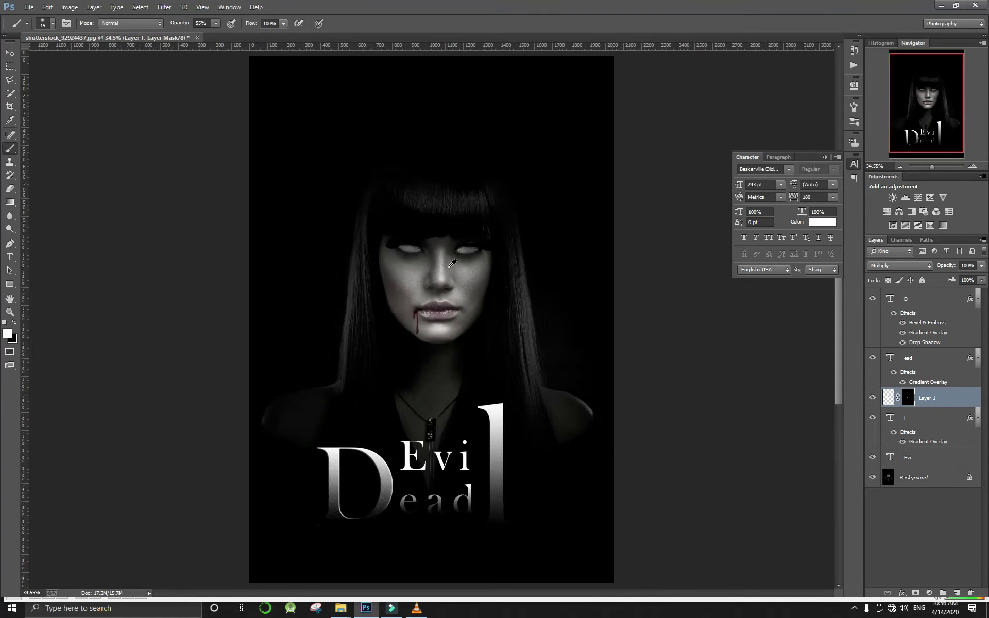
key("ctrl+j")
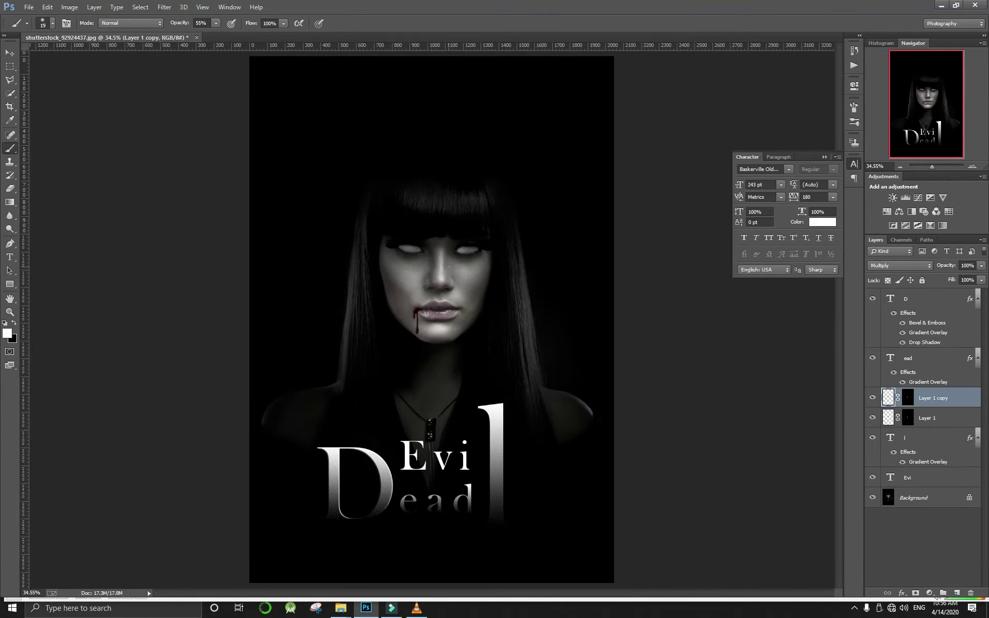
key("v")
left_click_drag(449, 291, 472, 251)
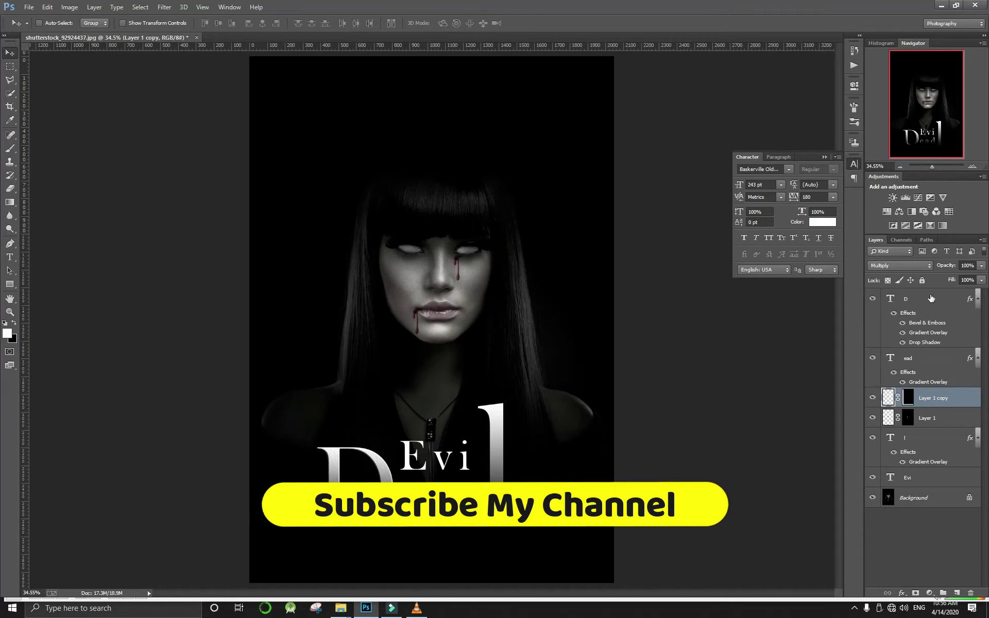
left_click_drag(952, 280, 933, 280)
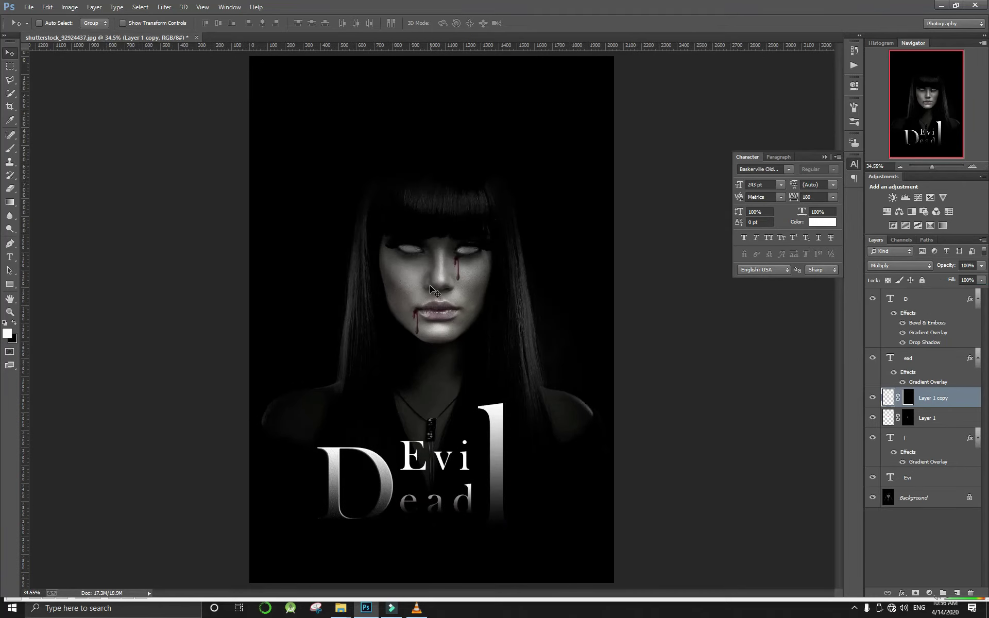
key("Delete")
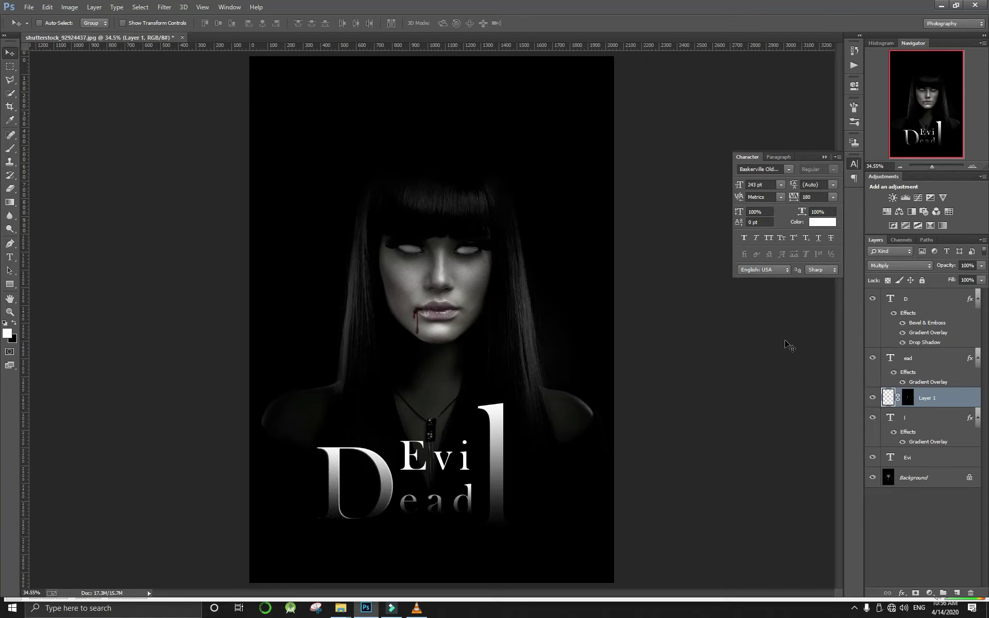
Apply a Gaussian Blur with a 4.2-pixel radius to the blood drip layer
left_click(165, 7)
mouse_move(169, 130)
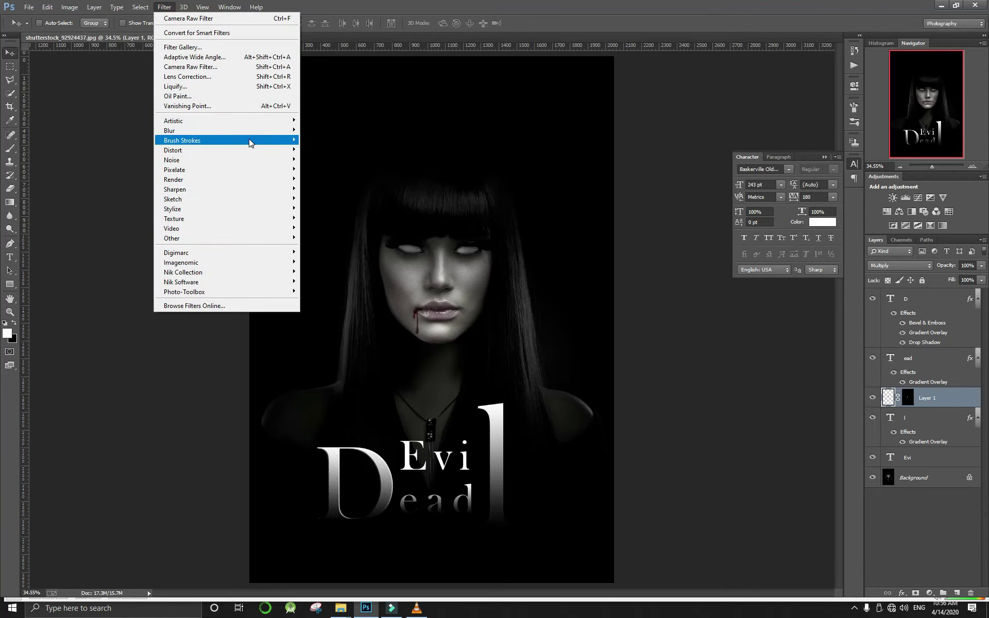
left_click(328, 203)
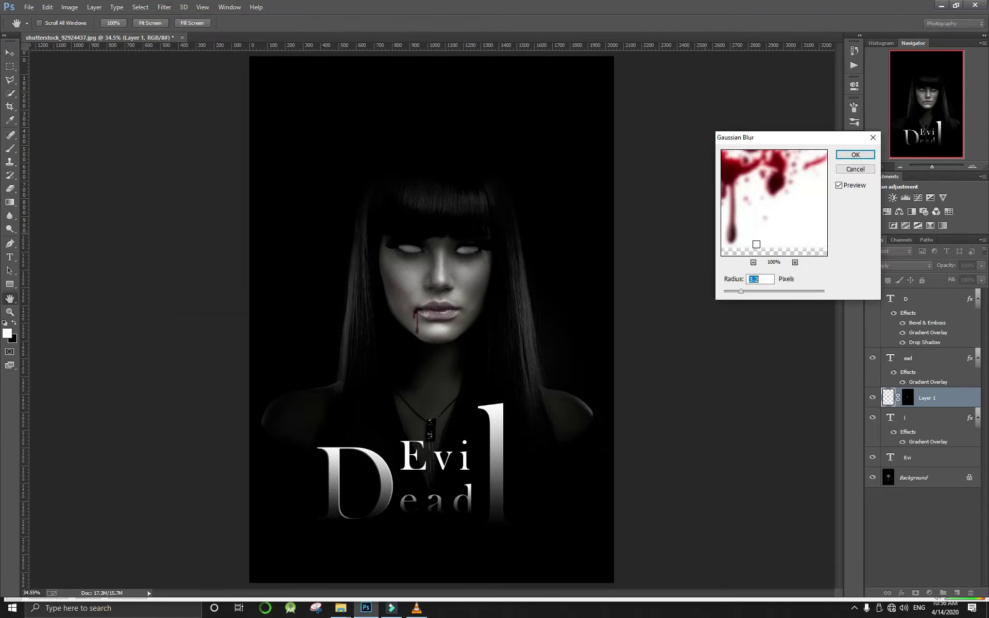
left_click_drag(745, 292, 747, 292)
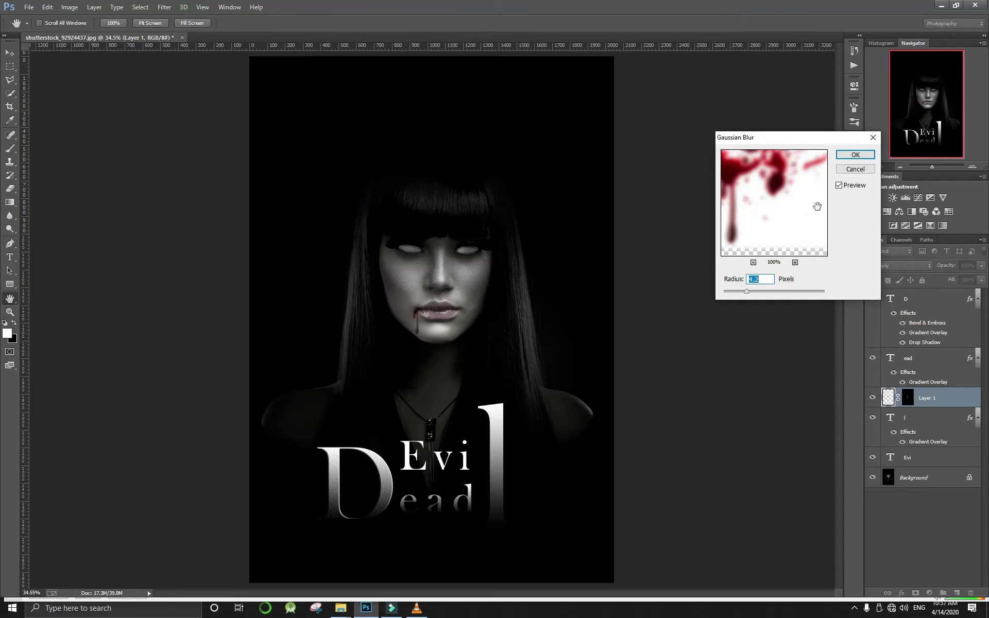
left_click(855, 155)
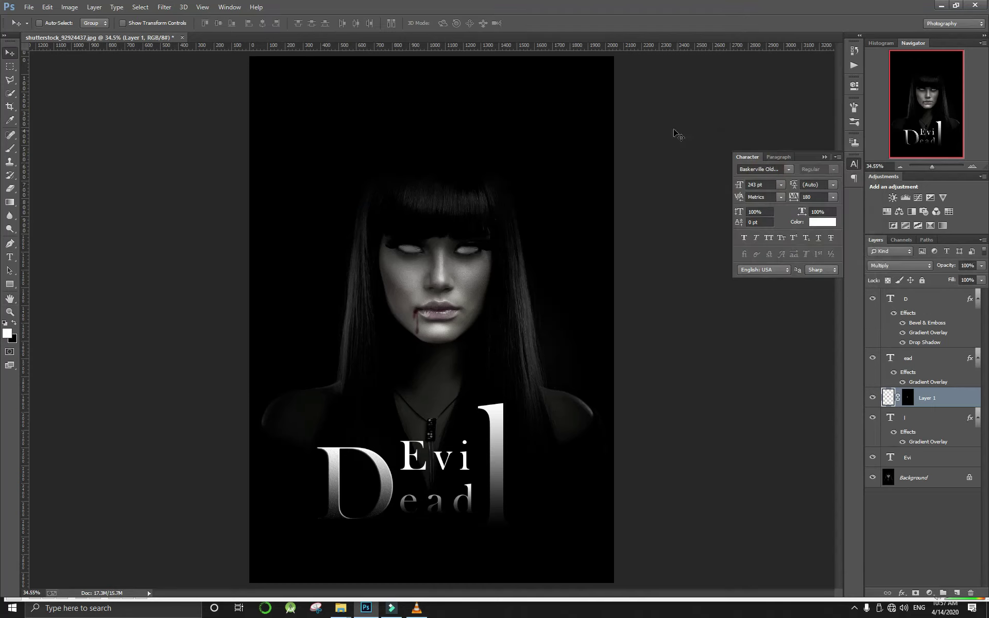
scroll(450, 276, "down", 1)
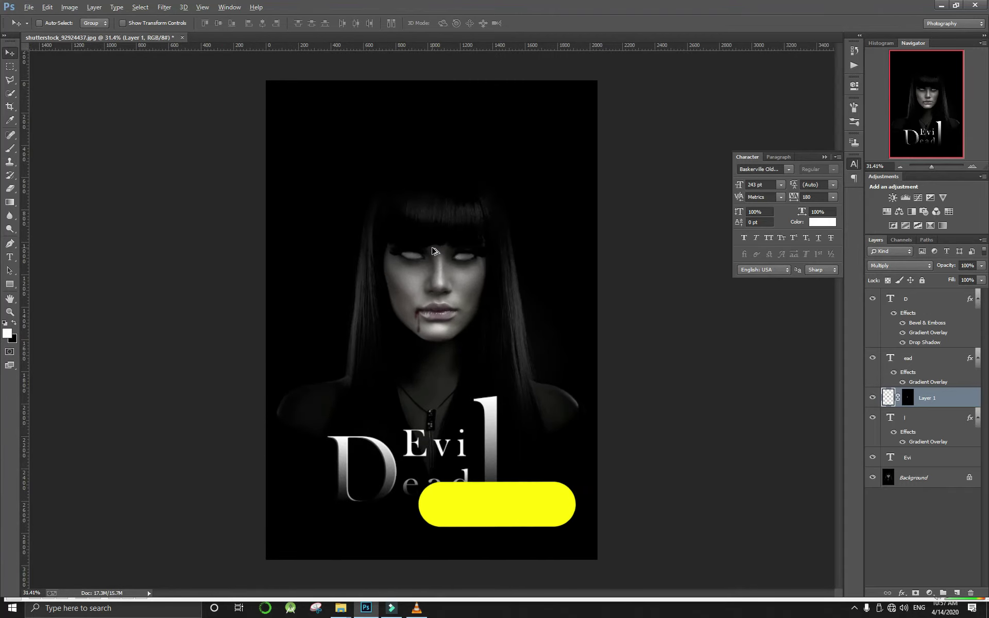
Bring up the Open dialog and browse through the Downloads folder
left_click(29, 8)
left_click(41, 29)
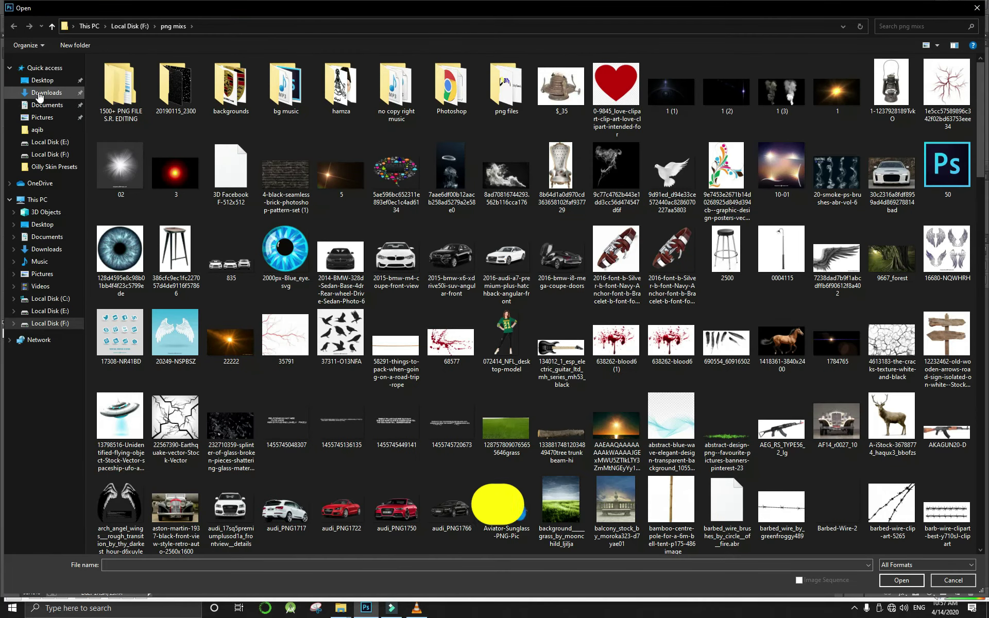
left_click(46, 93)
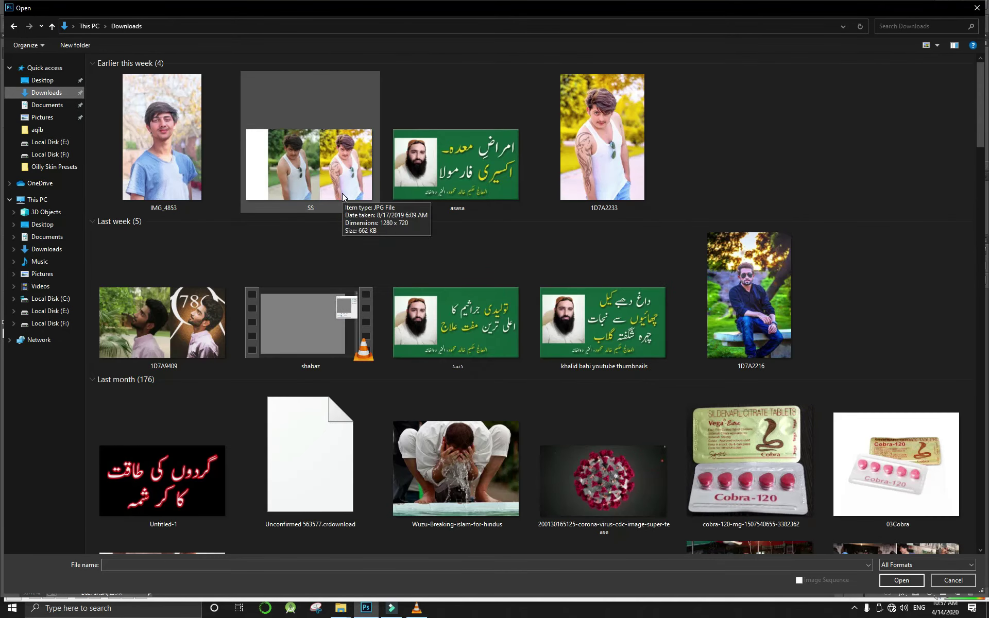
scroll(342, 194, "down", 3)
scroll(342, 193, "down", 5)
scroll(342, 193, "down", 4)
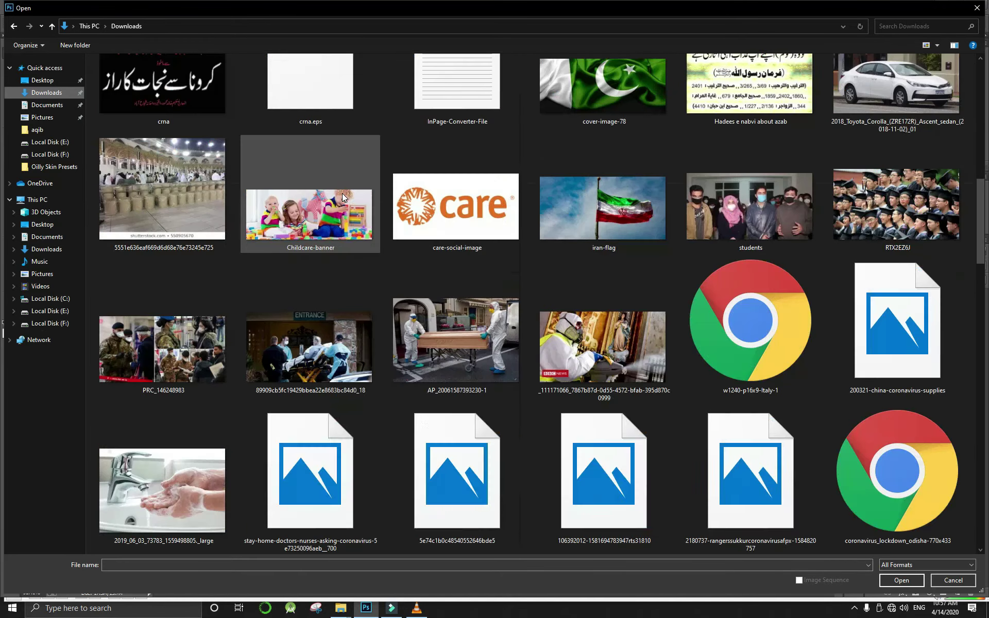
scroll(342, 193, "down", 5)
scroll(342, 193, "down", 5)
scroll(342, 193, "down", 5)
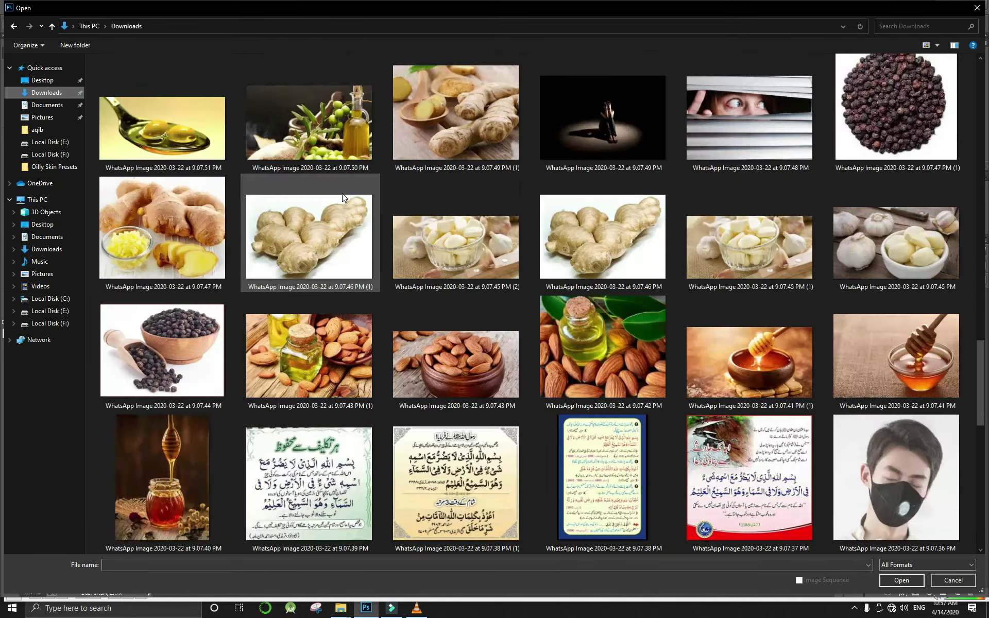
scroll(342, 193, "down", 5)
scroll(342, 194, "down", 5)
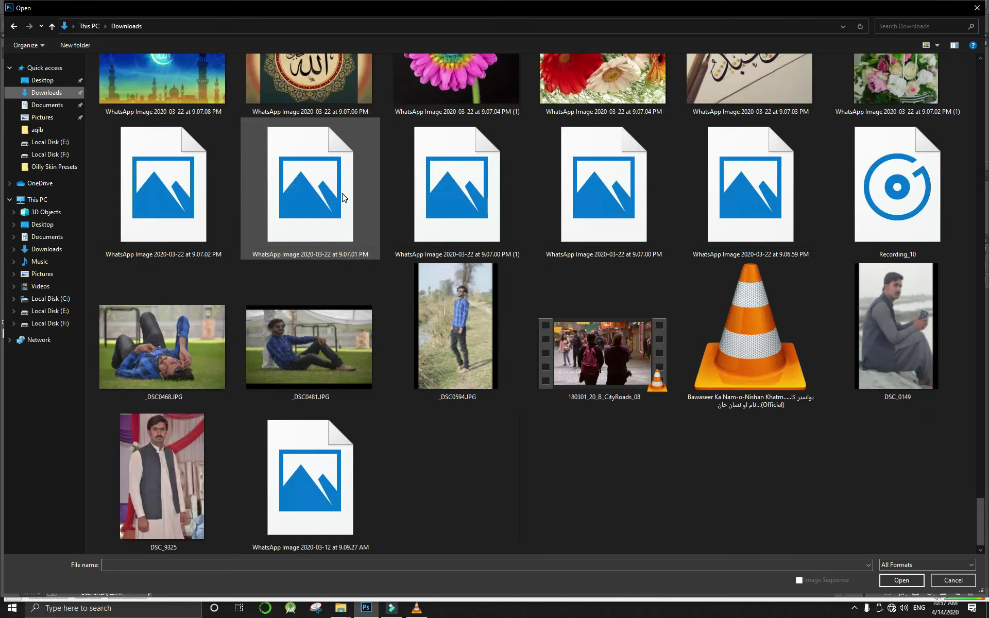
scroll(342, 194, "up", 5)
scroll(343, 194, "up", 5)
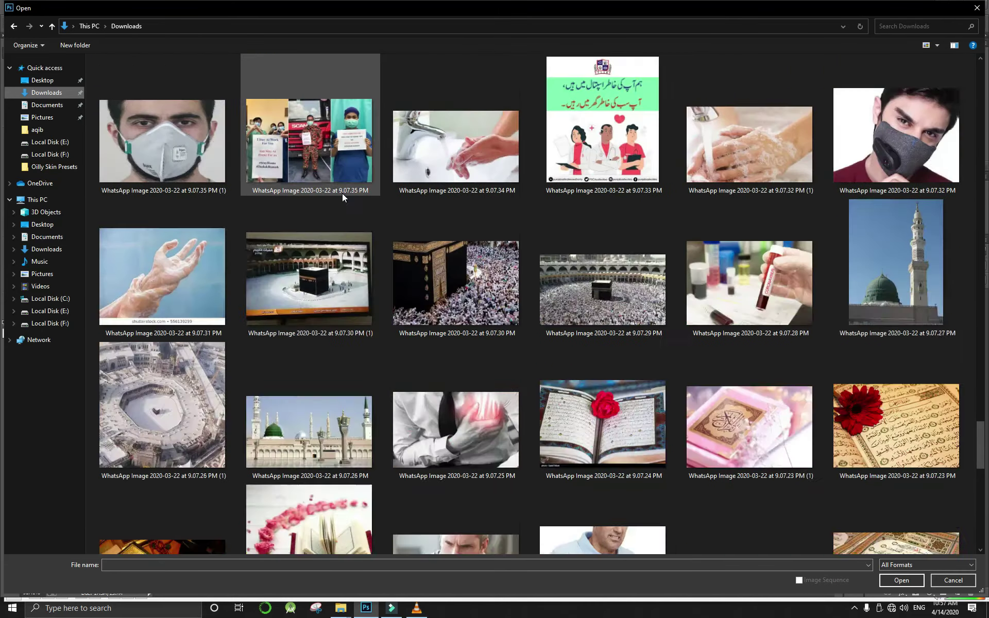
scroll(343, 194, "up", 5)
scroll(343, 194, "up", 3)
scroll(342, 193, "up", 5)
scroll(342, 193, "up", 5)
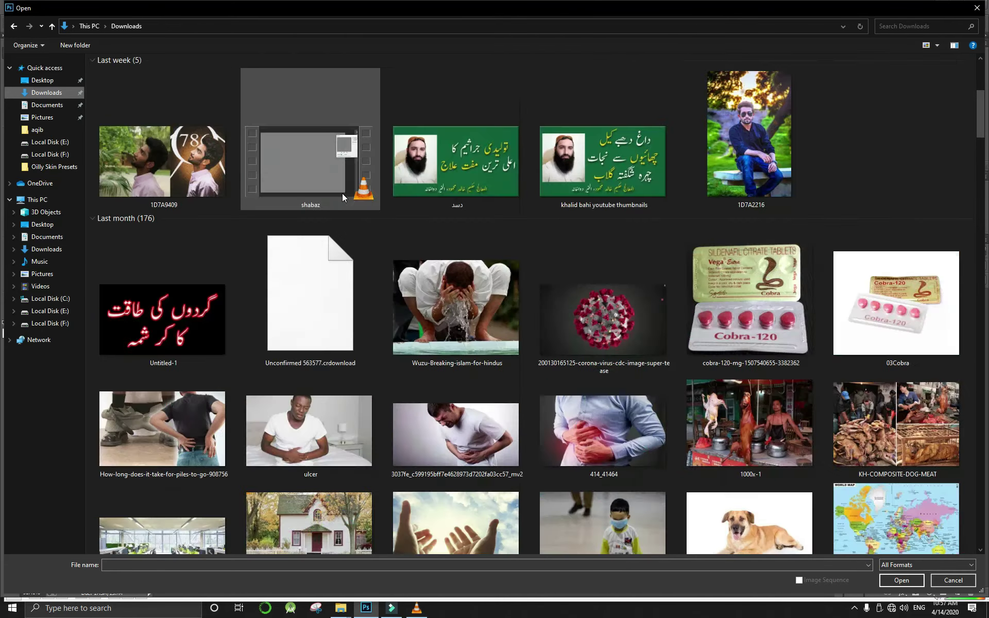
scroll(342, 193, "up", 3)
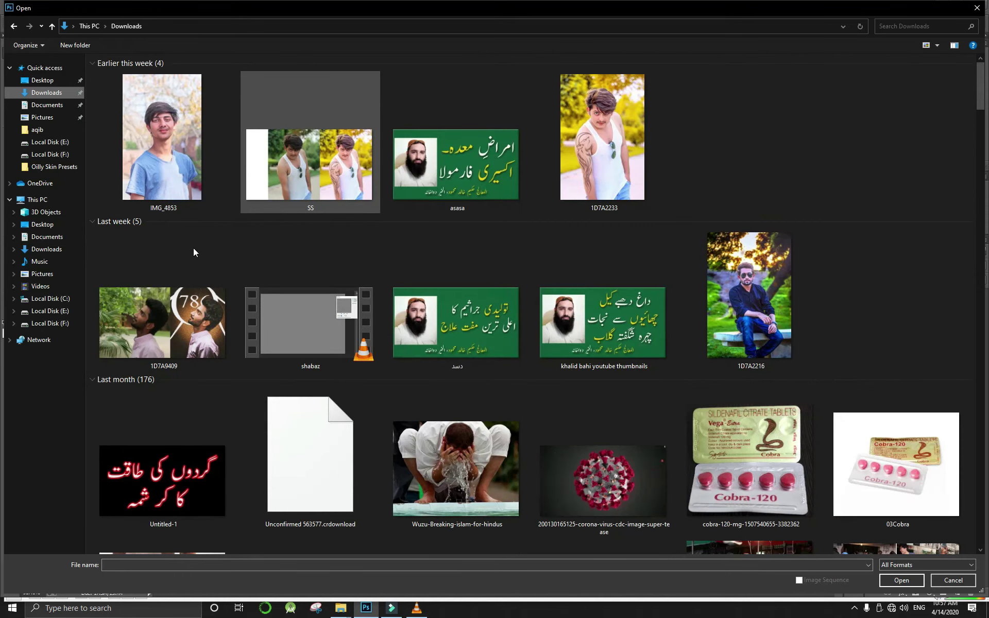
Navigate to Local Disk (F:) > png mixs and into the 1500+ PNG FILE S.R. EDITING folder
left_click(42, 313)
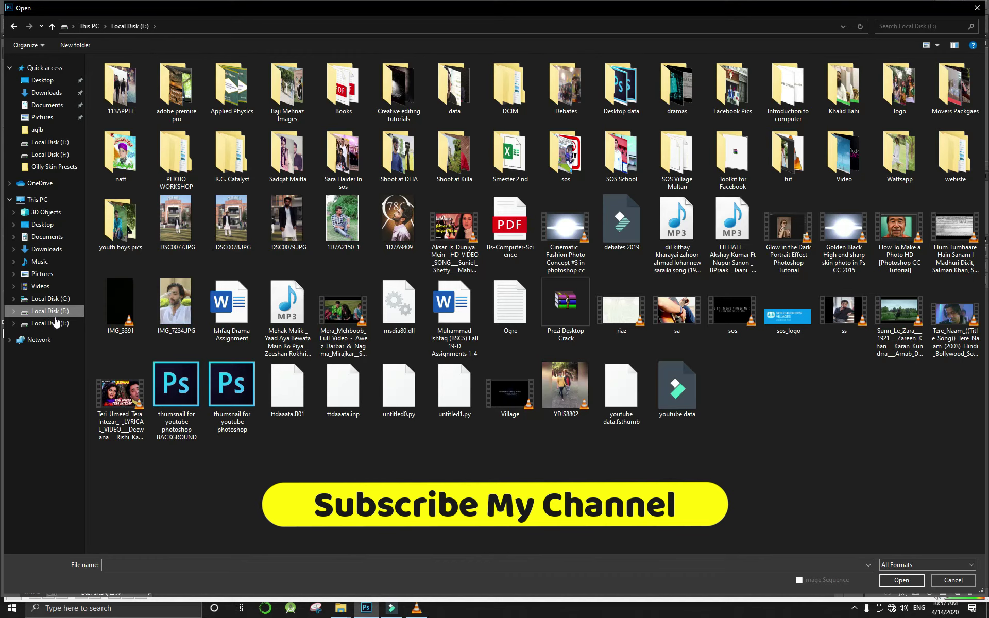
left_click(57, 324)
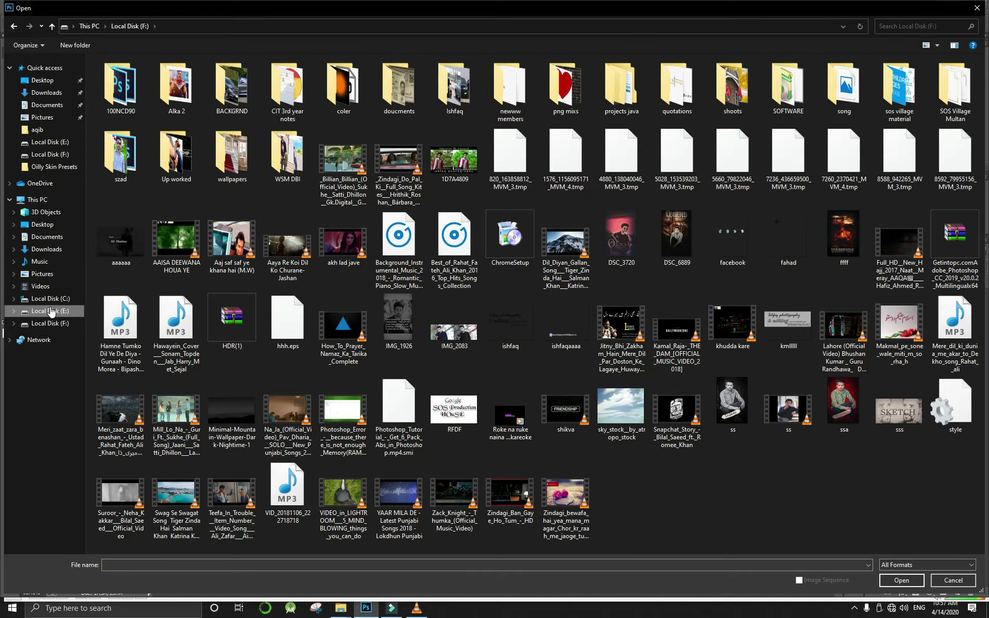
left_click(52, 311)
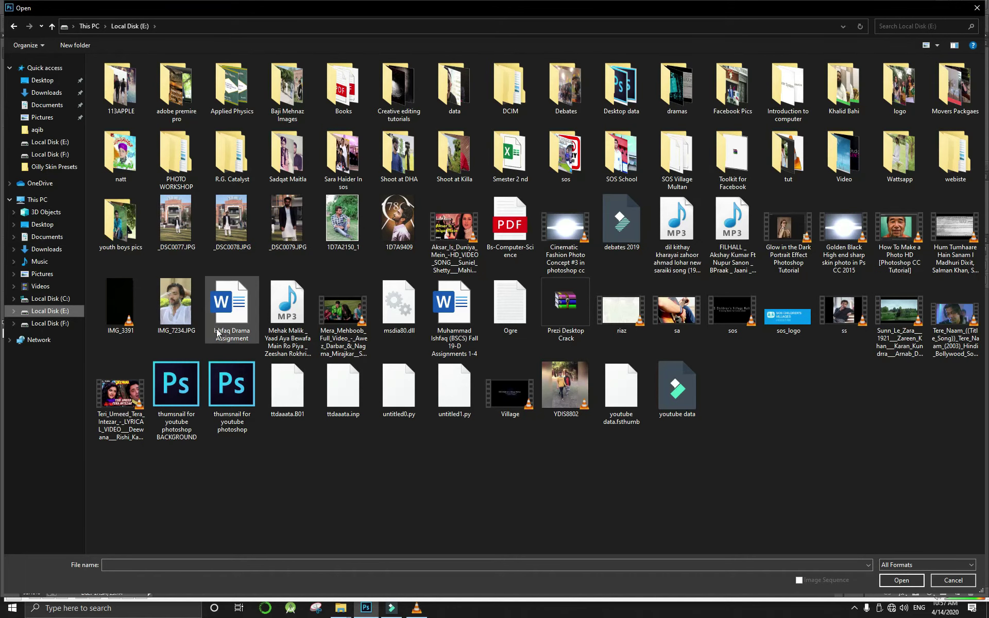
left_click(62, 323)
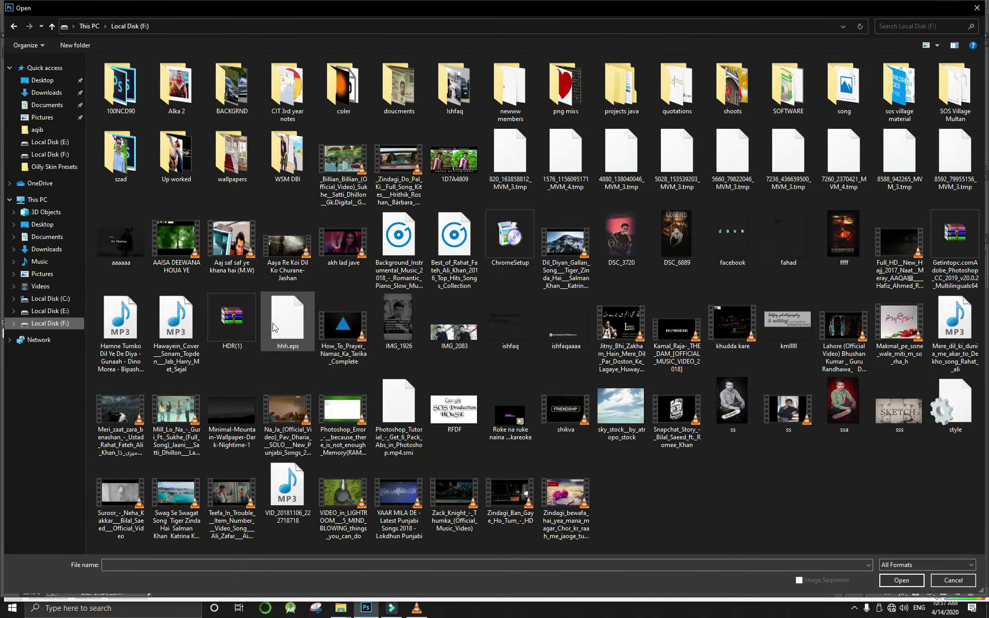
double_click(566, 88)
double_click(103, 100)
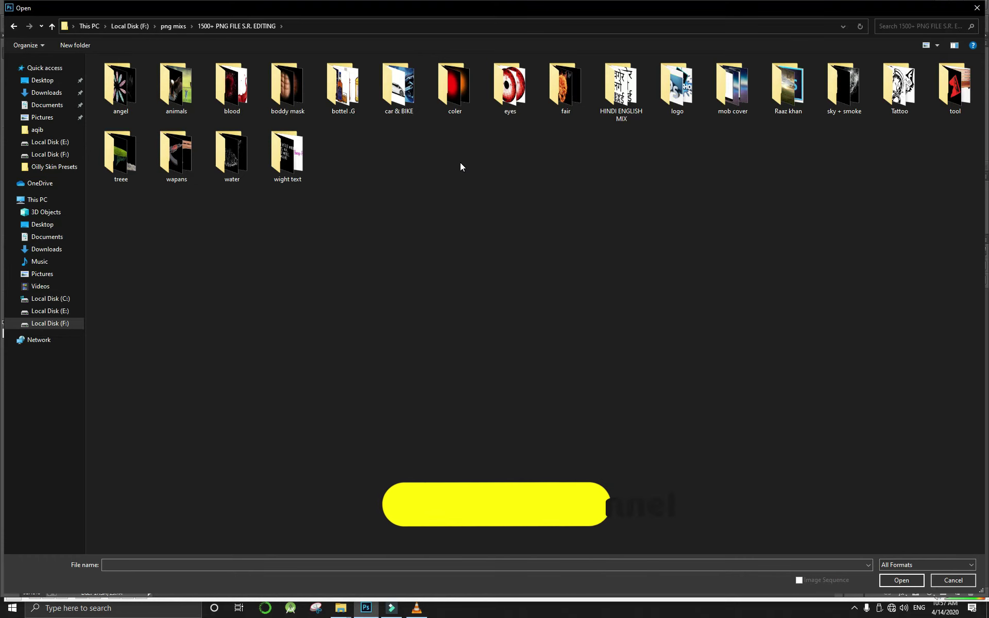
Check the hamza and snowfall subfolders, return to png mixs, and open Earthquake-vector-Stock-Vector
key("BackSpace")
key("Right")
key("Right")
key("Right")
key("Right")
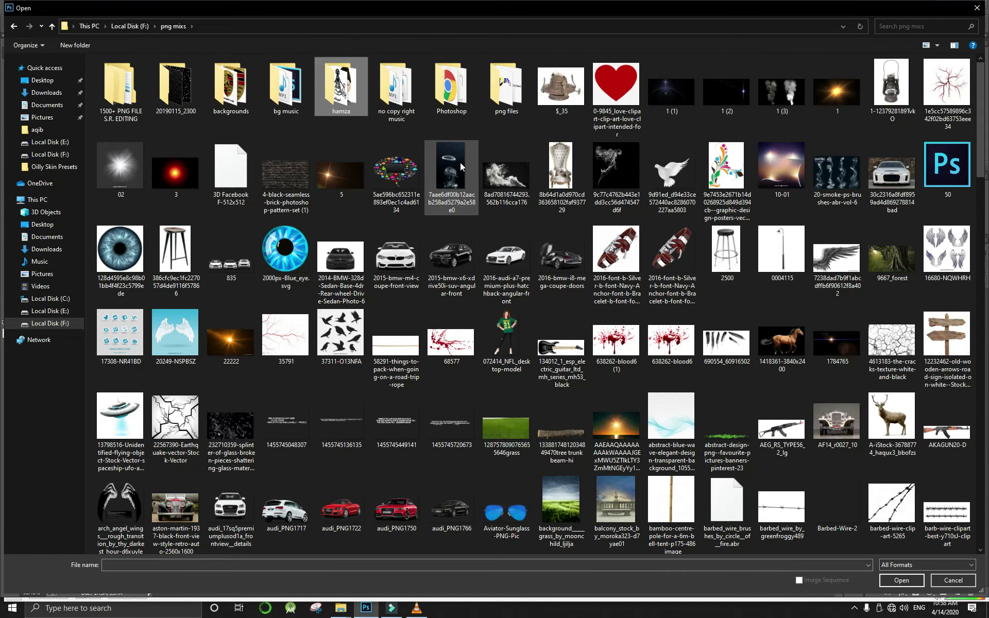
key("Return")
key("BackSpace")
key("Left")
key("Left")
key("Left")
key("Left")
key("Return")
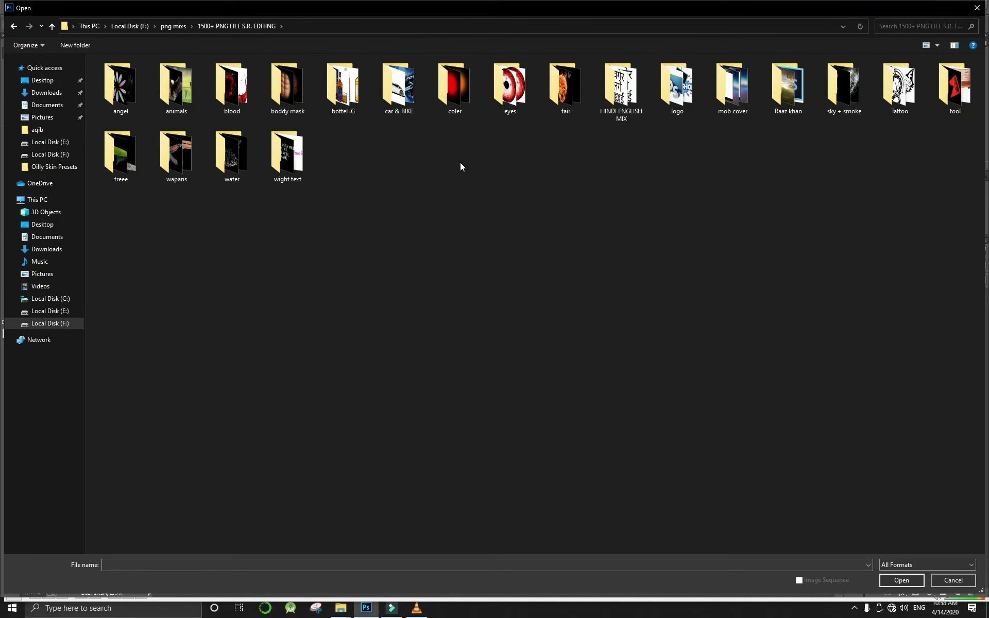
key("BackSpace")
key("Right")
key("Return")
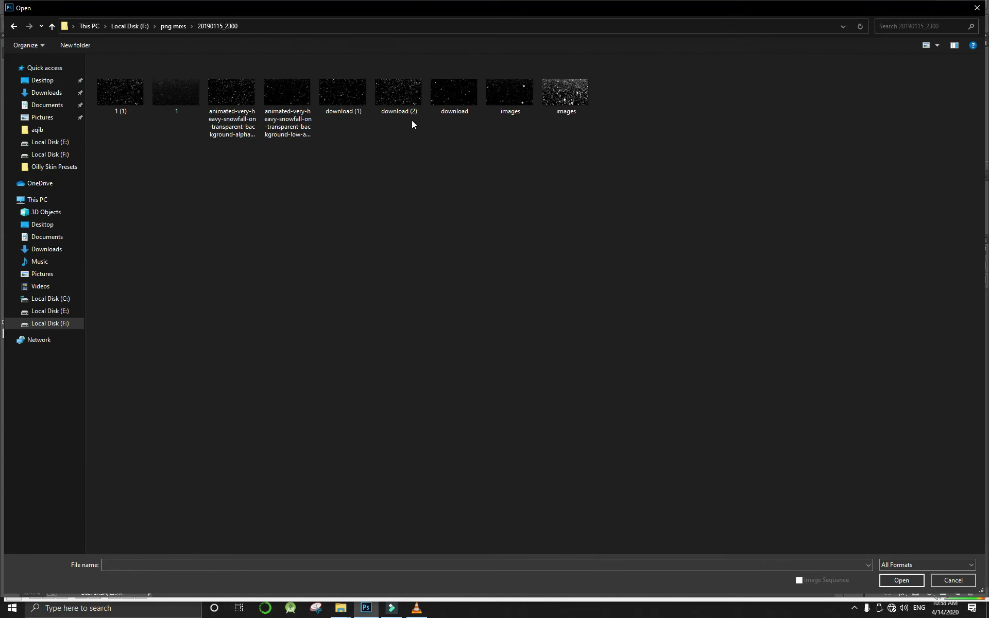
key("BackSpace")
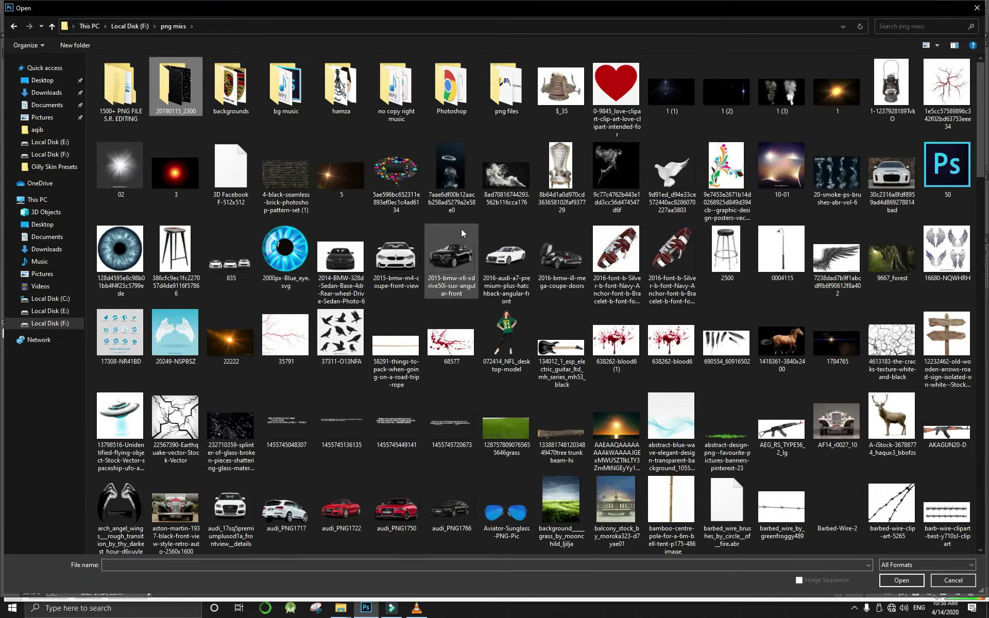
scroll(377, 223, "down", 2)
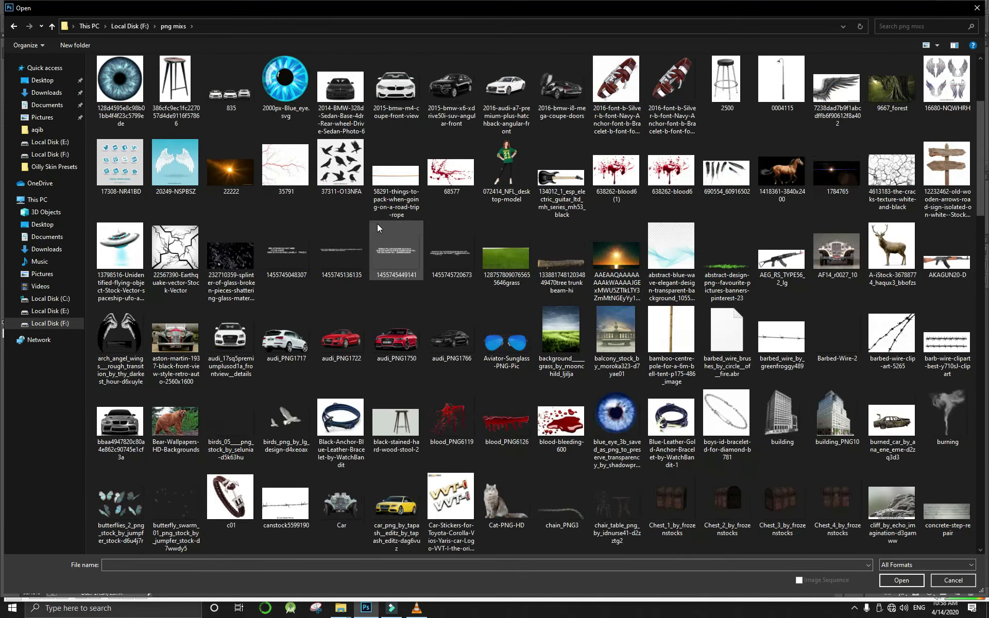
scroll(377, 224, "down", 3)
scroll(377, 224, "down", 3)
scroll(387, 227, "up", 4)
scroll(395, 230, "up", 2)
double_click(175, 253)
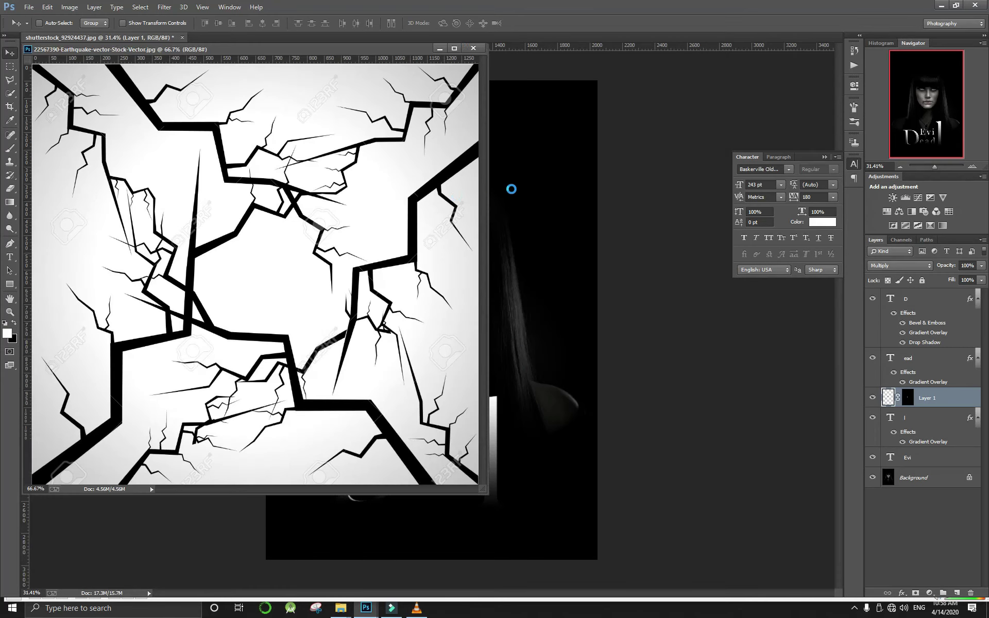
Copy the crack image into the poster, close its window, and set the layer to Multiply
left_click_drag(404, 190, 511, 190)
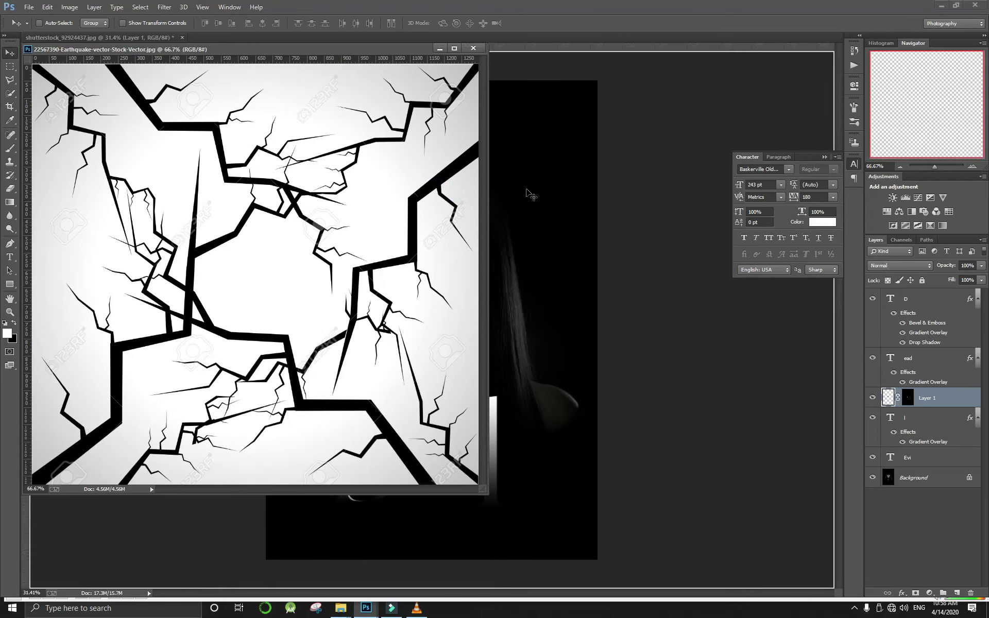
left_click(473, 49)
left_click(901, 266)
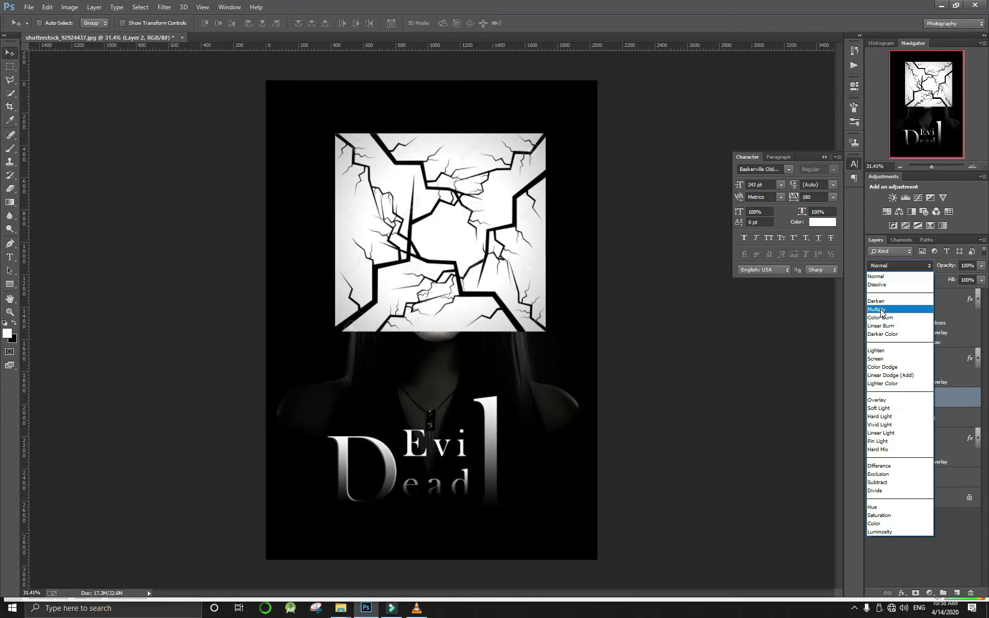
left_click(881, 310)
Position the cracks across the woman's face and lower the layer Fill to 13%
left_click_drag(519, 281, 551, 323)
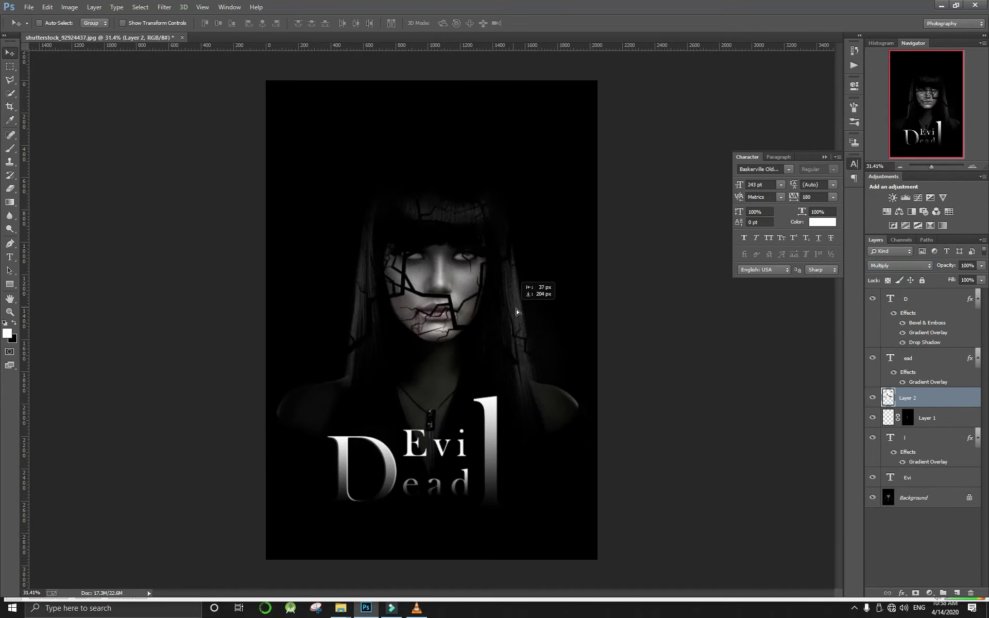
left_click_drag(951, 281, 910, 286)
mouse_move(540, 297)
left_mouse_down()
mouse_move(570, 281)
mouse_move(564, 331)
left_mouse_up()
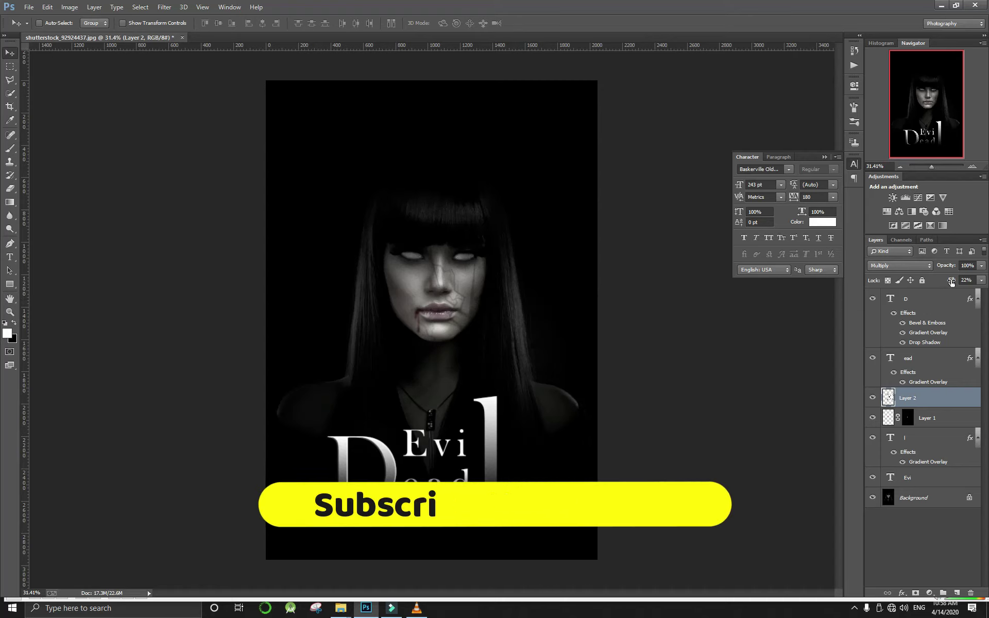
left_click_drag(952, 282, 950, 281)
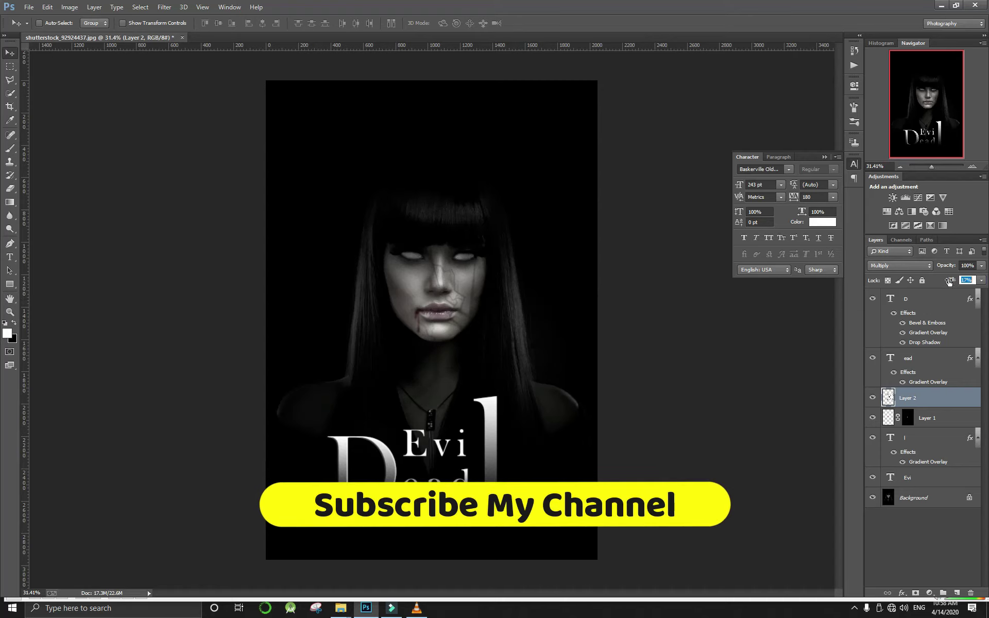
left_click(604, 302)
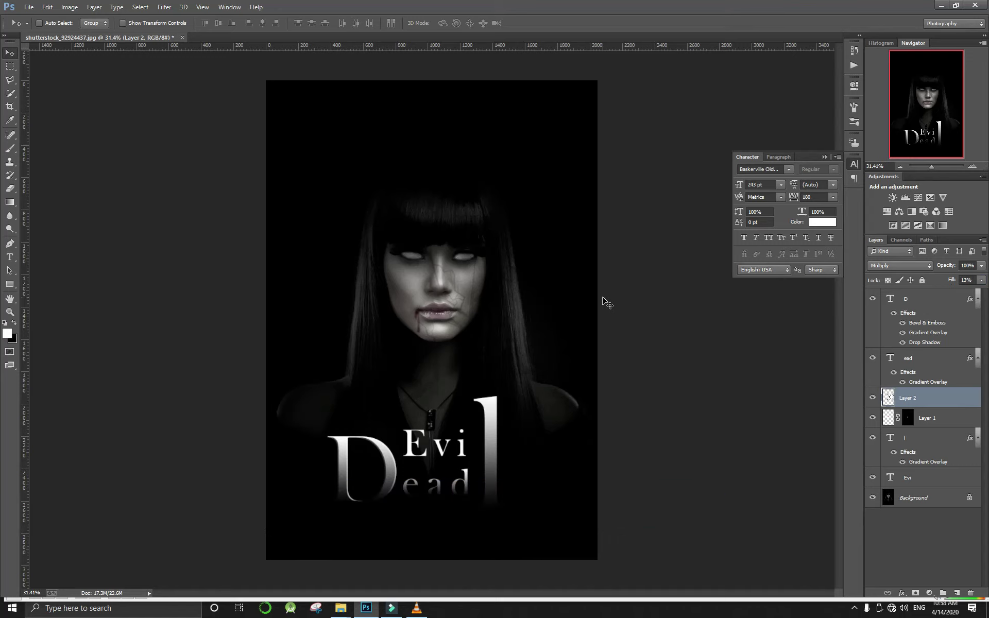
key("ctrl+o")
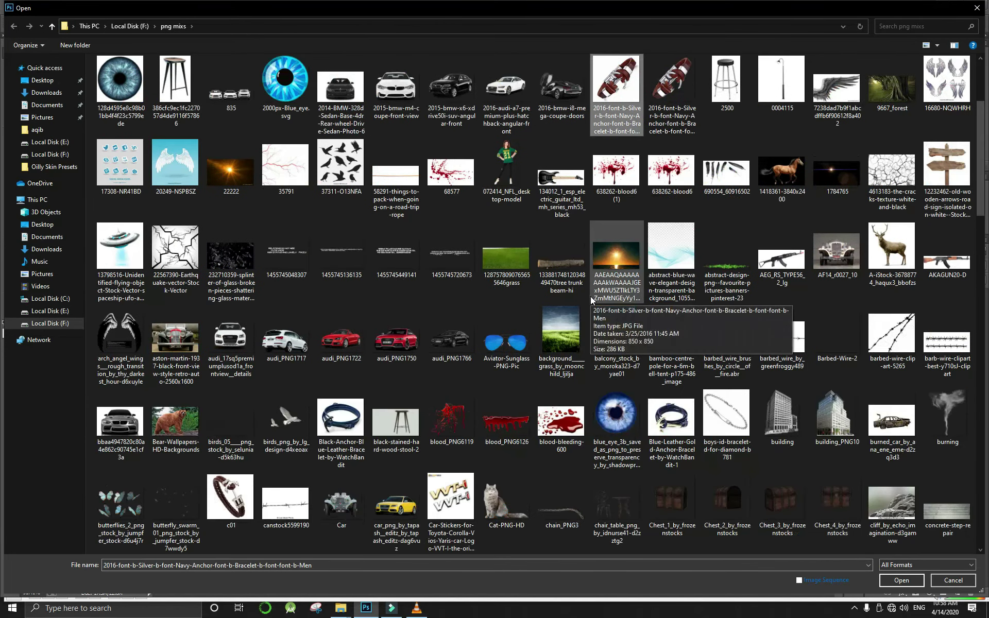
Scroll through the png mixs folder and open the Crack-Texture image
scroll(591, 296, "down", 3)
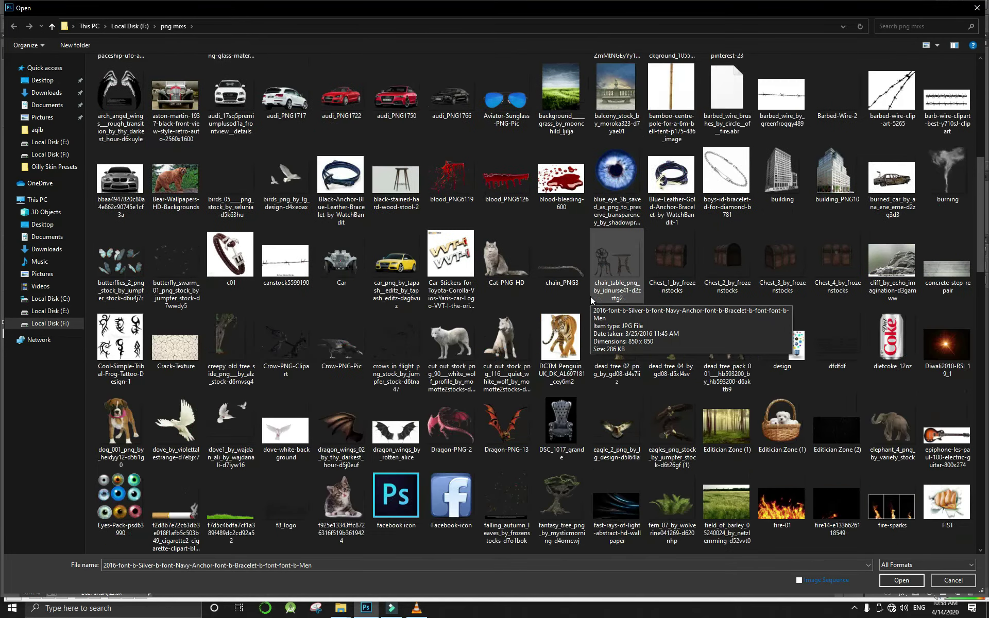
scroll(590, 295, "down", 3)
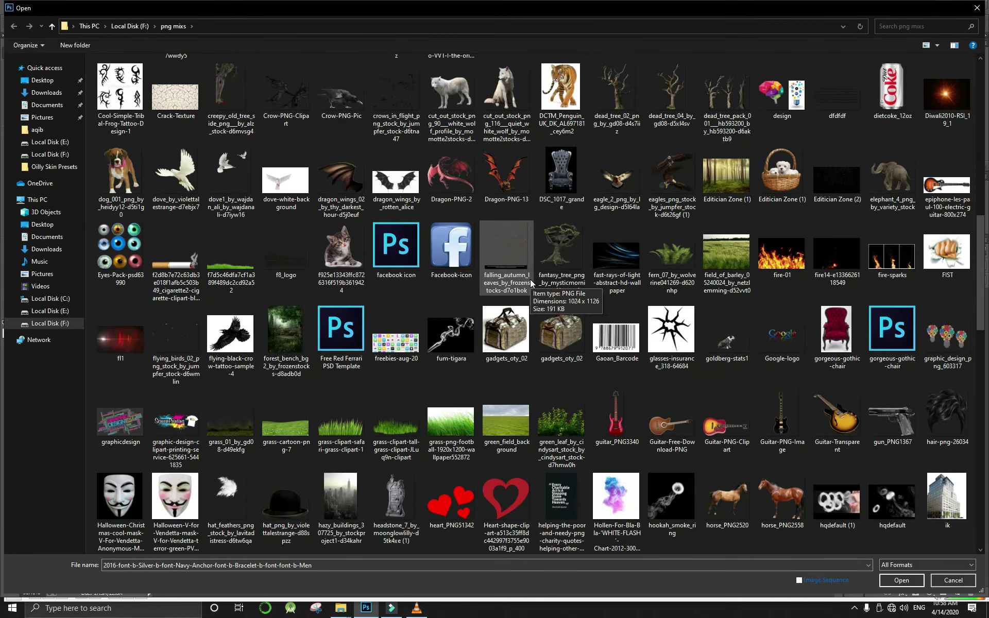
scroll(530, 279, "down", 3)
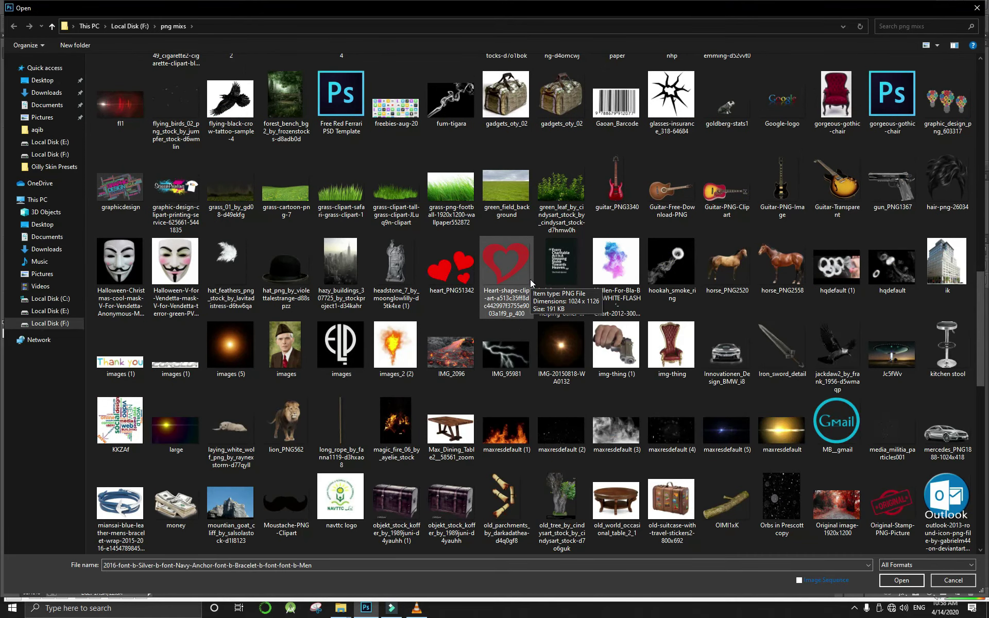
scroll(530, 279, "down", 3)
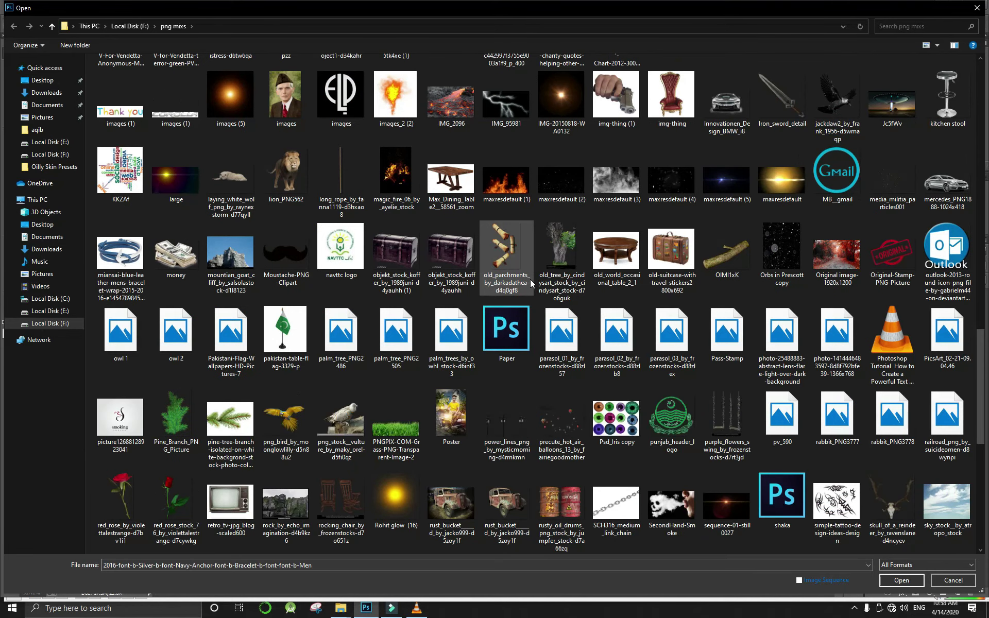
scroll(530, 279, "down", 3)
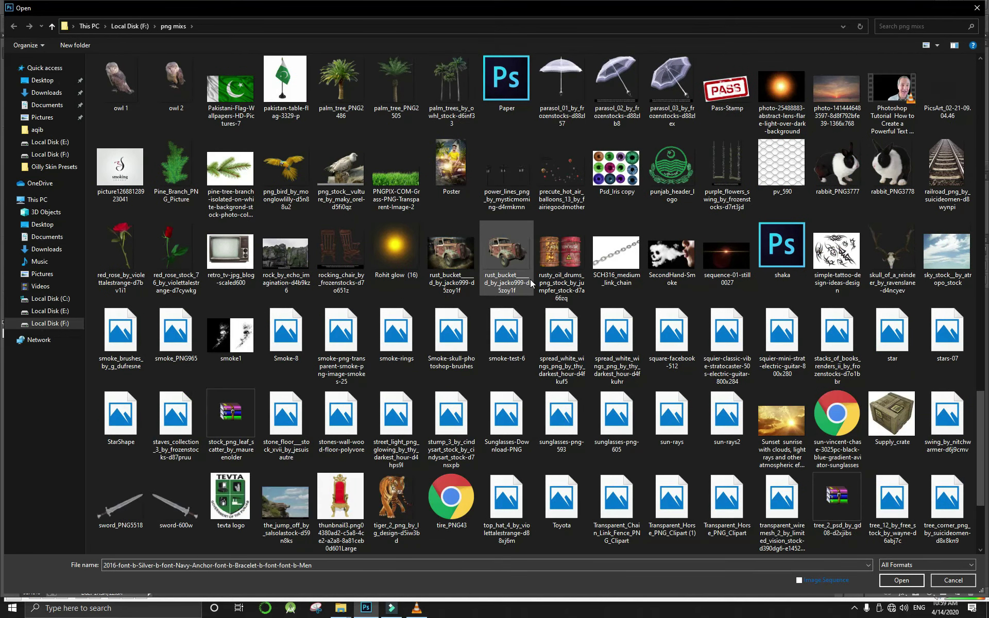
scroll(530, 280, "up", 3)
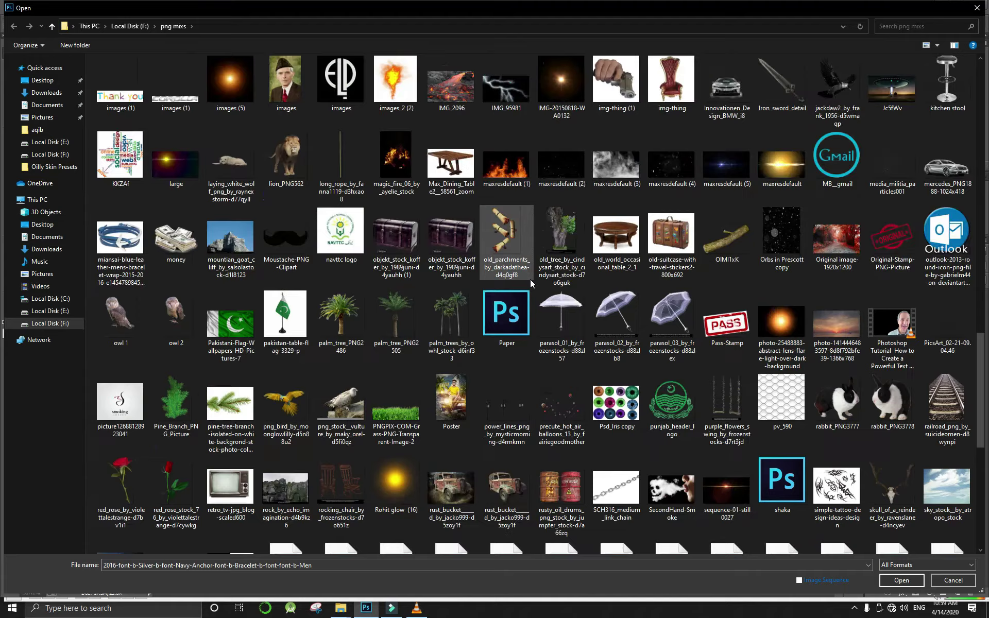
scroll(532, 282, "up", 5)
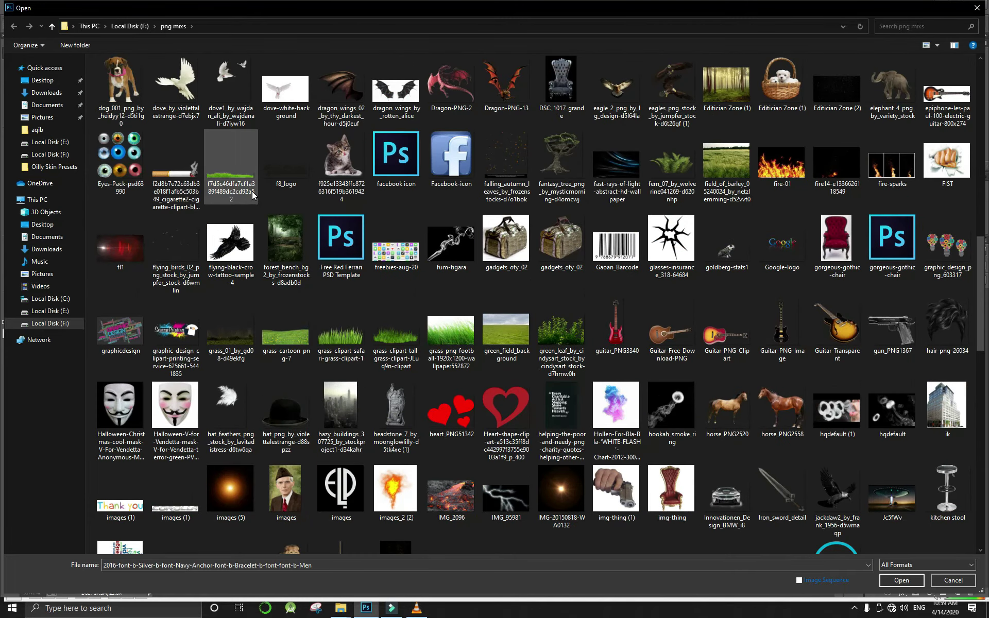
scroll(252, 190, "up", 3)
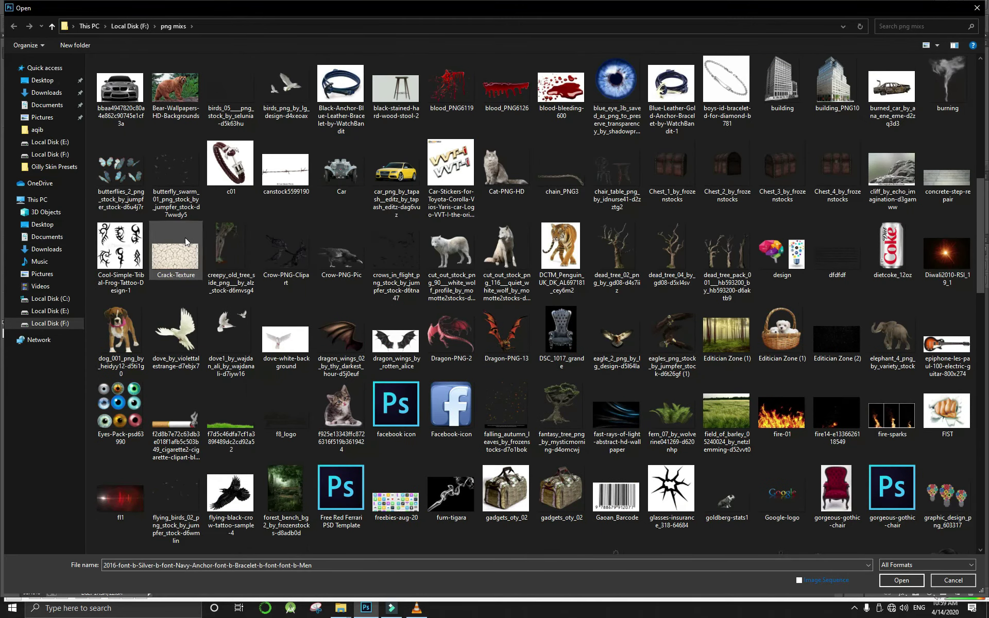
double_click(185, 237)
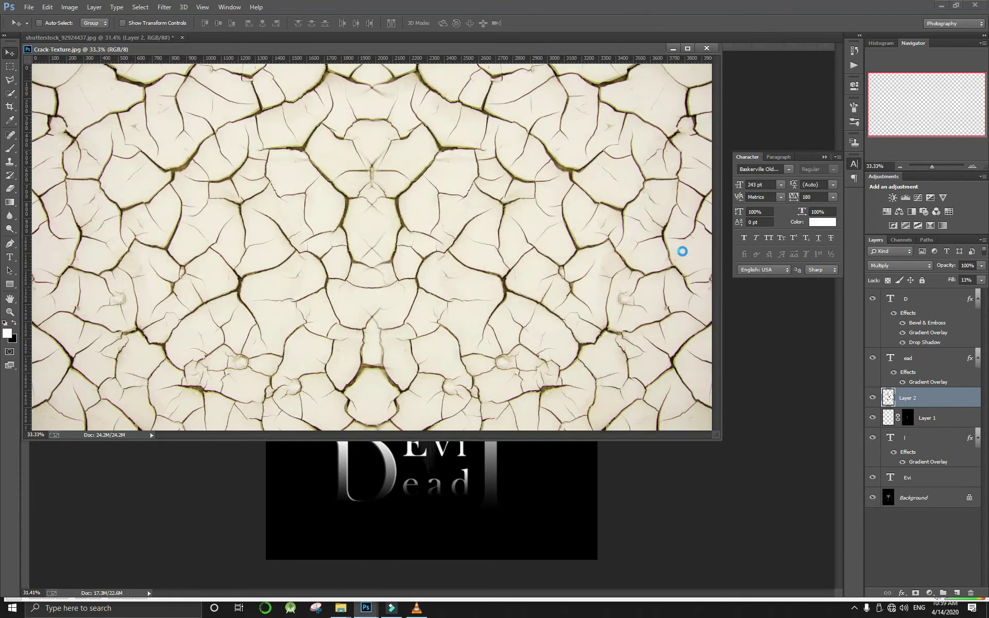
Place Crack-Texture in the poster as Layer 3, Multiply it over the face, and add a mask
left_click_drag(763, 326, 762, 327)
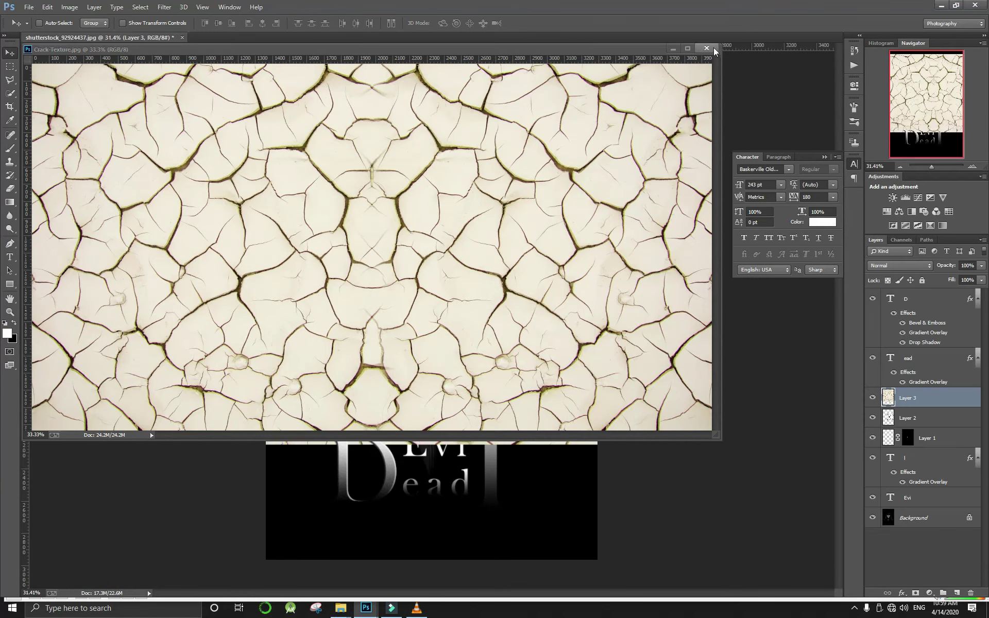
left_click(707, 48)
left_click_drag(543, 271, 543, 328)
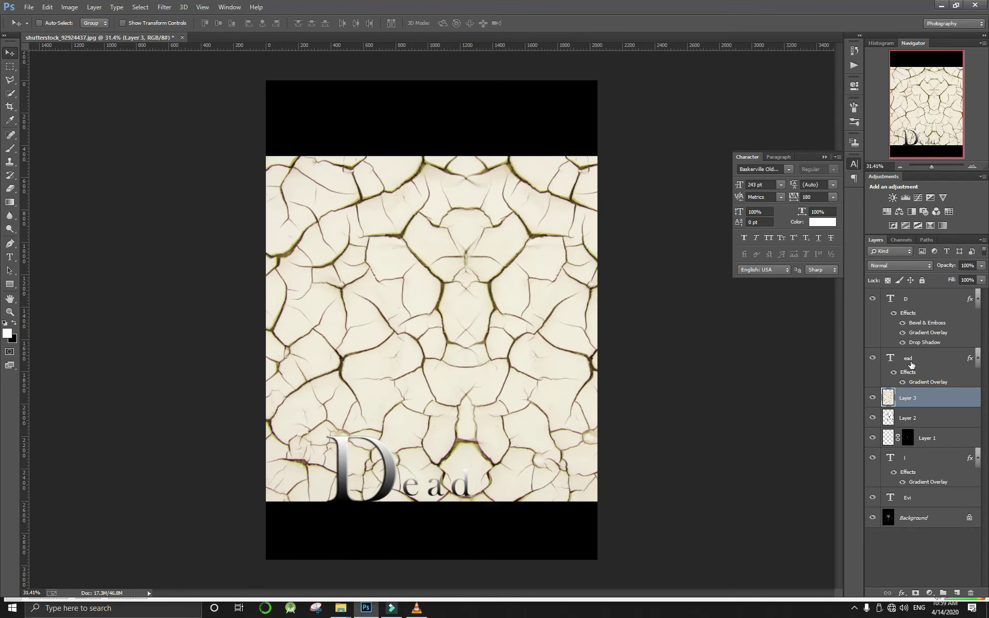
left_click(899, 266)
left_click(879, 309)
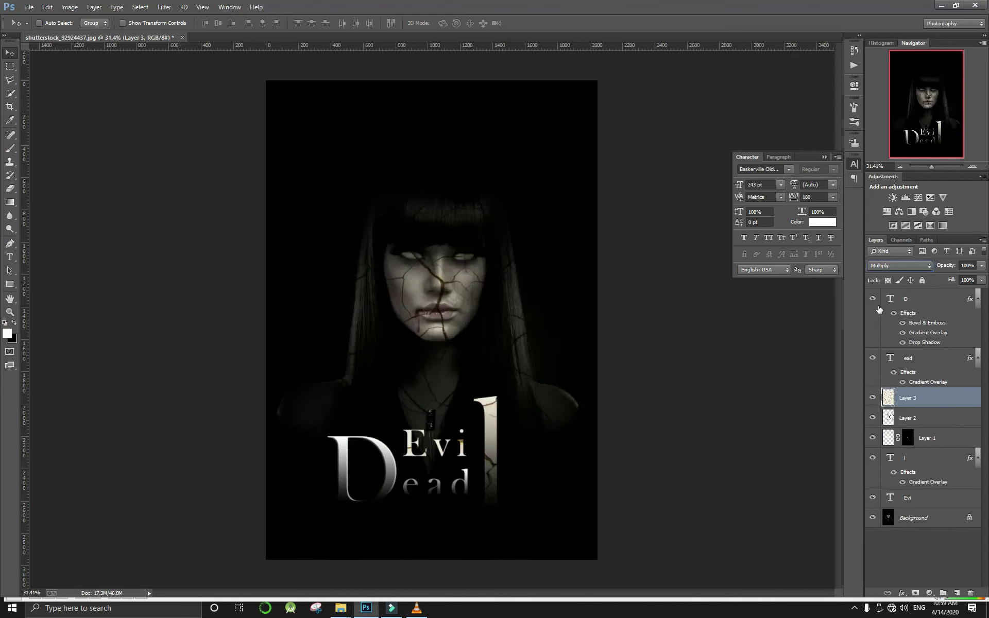
left_click_drag(517, 314, 510, 299)
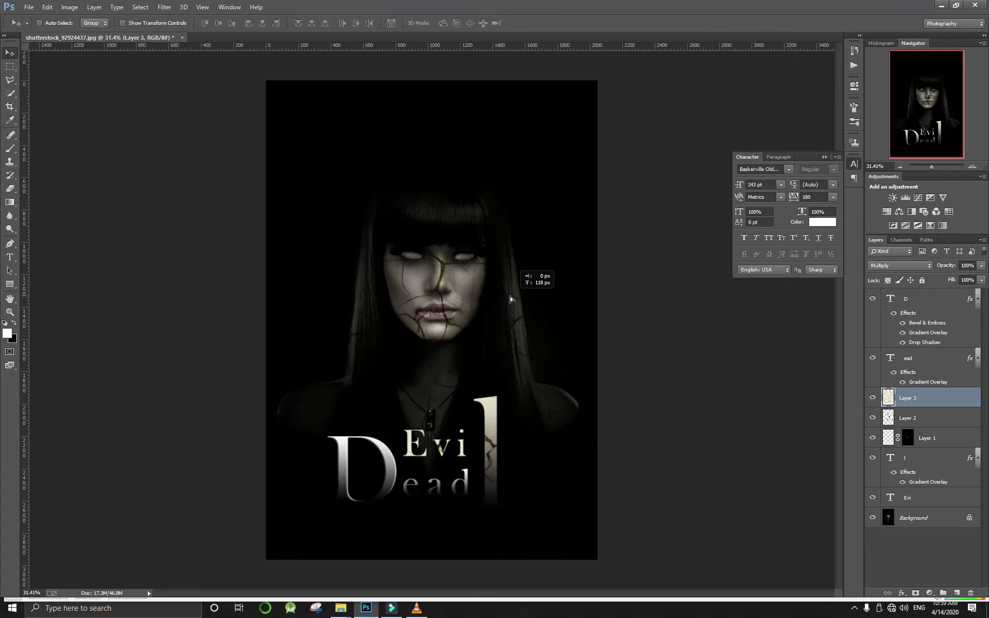
left_click_drag(510, 299, 508, 285)
left_click(915, 594)
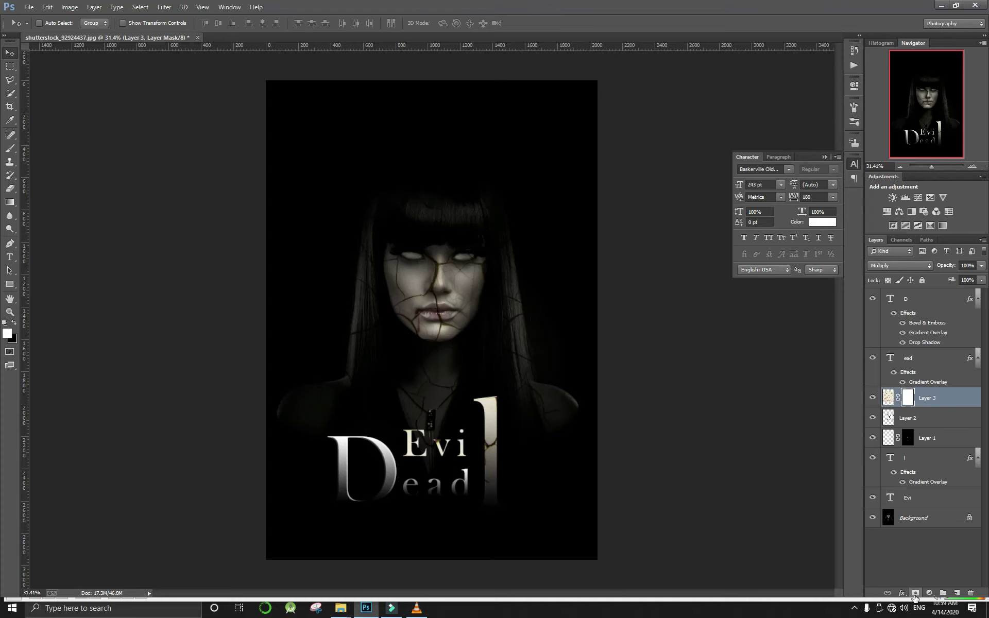
Invert the crack layer's mask to black and set a 125 px brush
key("ctrl+i")
key("b")
key("ctrl+0")
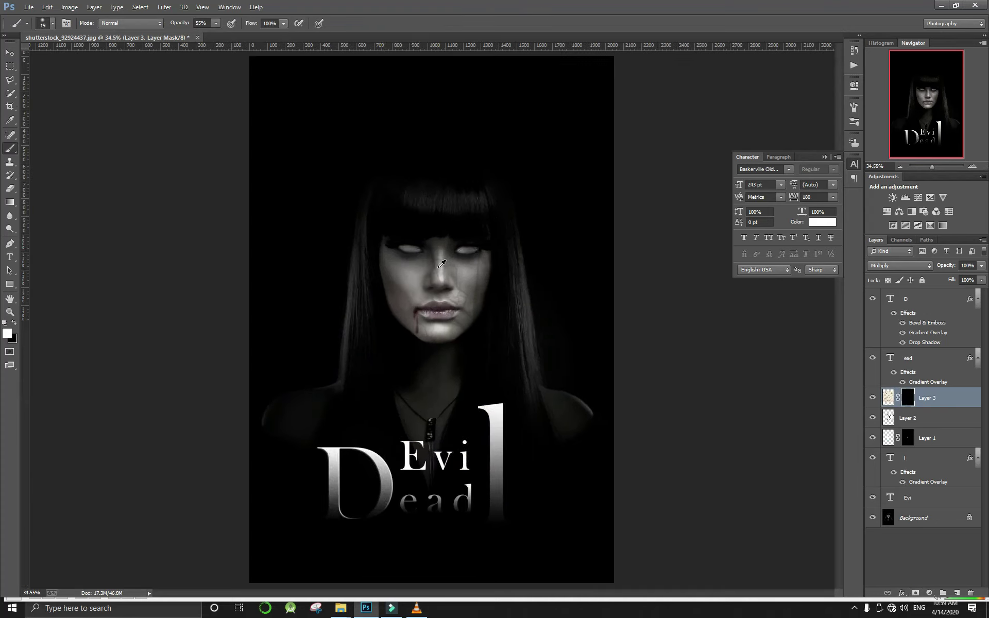
scroll(441, 264, "up", 5)
right_click(525, 306)
double_click(546, 300)
type("125")
key("Return")
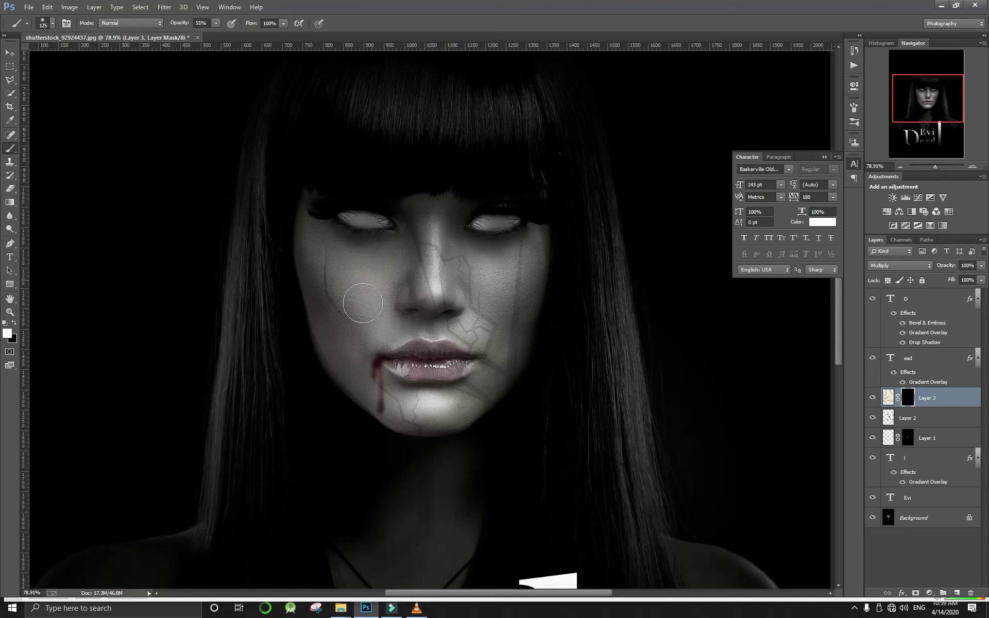
Paint cracks back onto the cheeks, nose bridge, mouth-to-chin area and below the left eye
left_click_drag(383, 316, 345, 333)
left_click_drag(512, 287, 485, 309)
left_click_drag(453, 276, 391, 289)
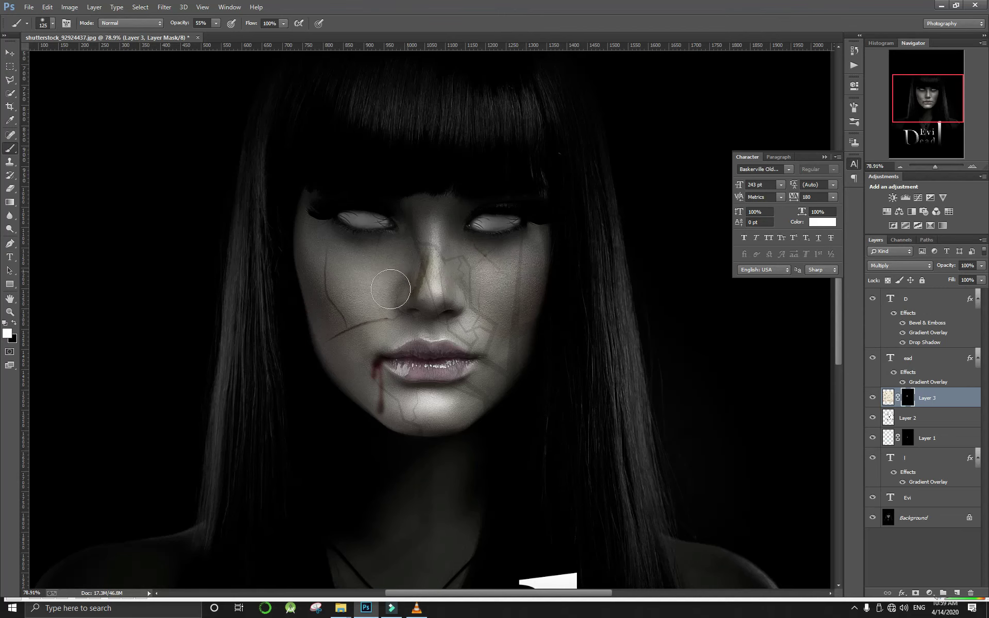
mouse_move(375, 349)
left_mouse_down()
mouse_move(428, 434)
mouse_move(435, 510)
mouse_move(397, 510)
left_mouse_up()
scroll(426, 326, "down", 5)
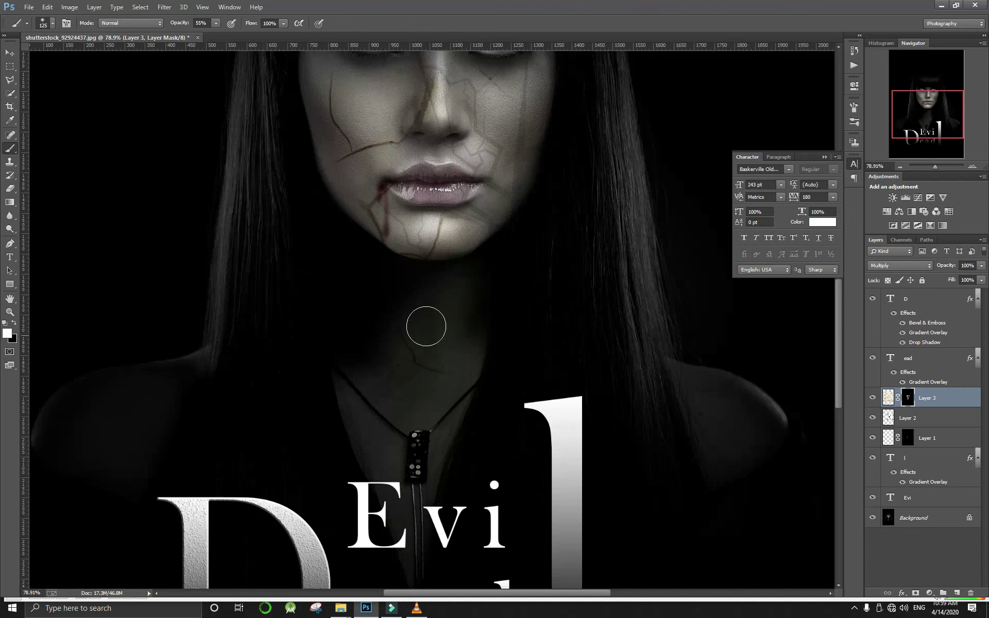
left_click_drag(444, 246, 434, 387)
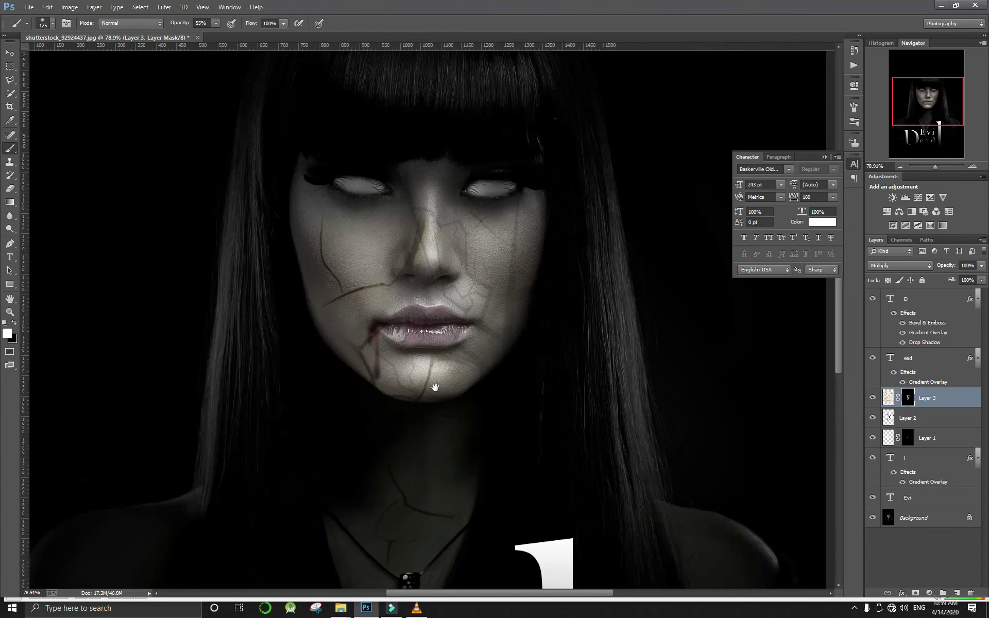
left_click_drag(320, 222, 316, 227)
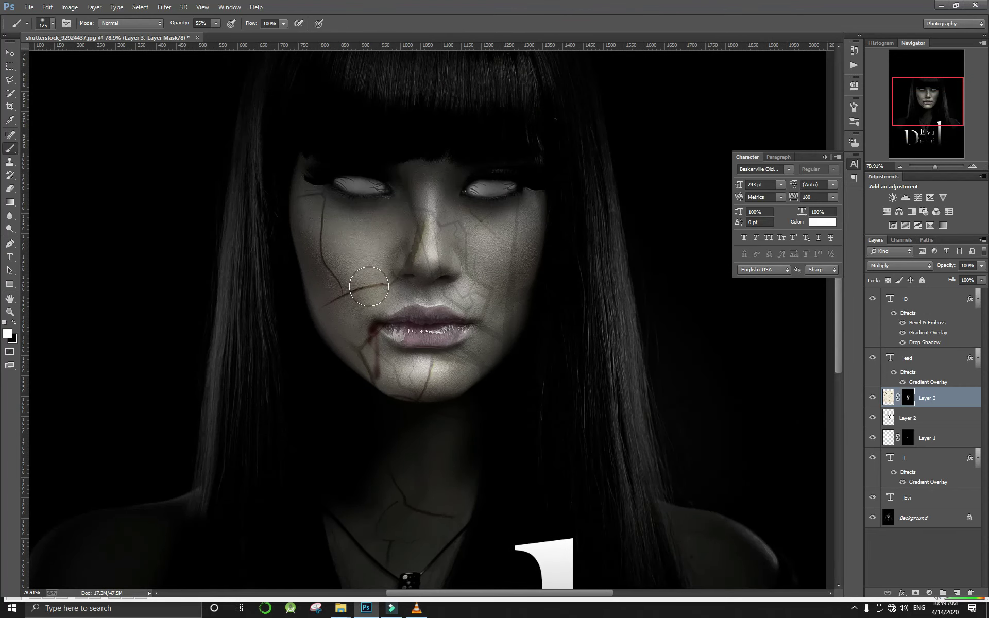
scroll(412, 249, "down", 5)
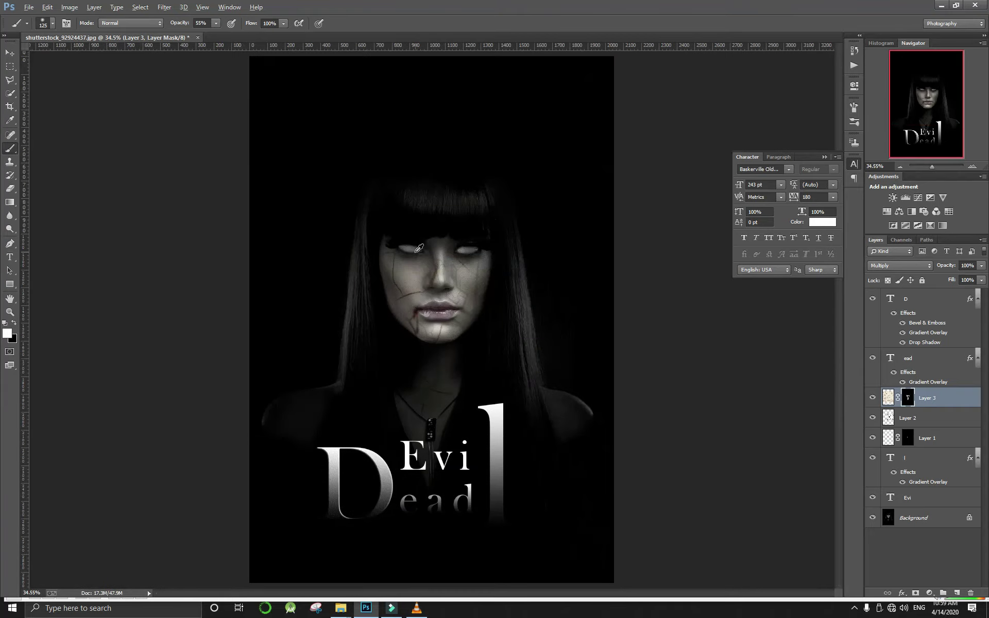
scroll(427, 224, "down", 1)
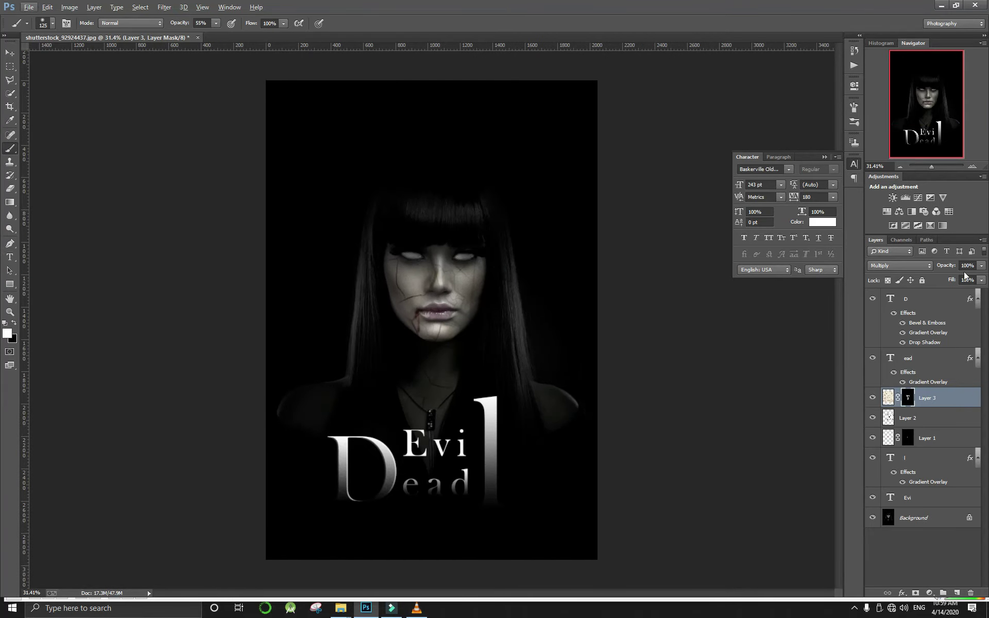
Lower the crack texture layer's Fill to 42%
left_click_drag(953, 283, 895, 388)
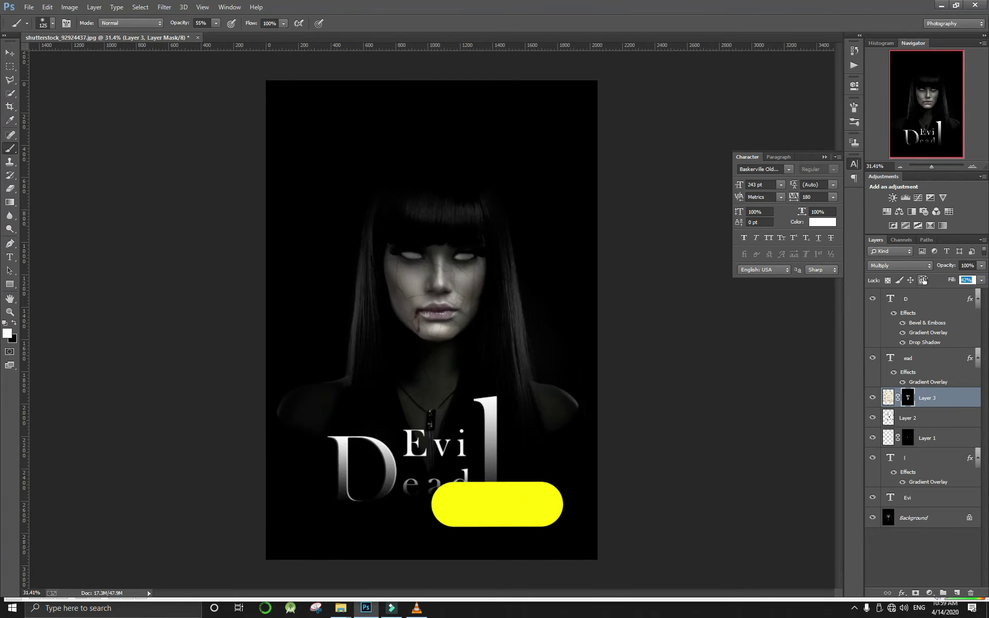
left_click(164, 7)
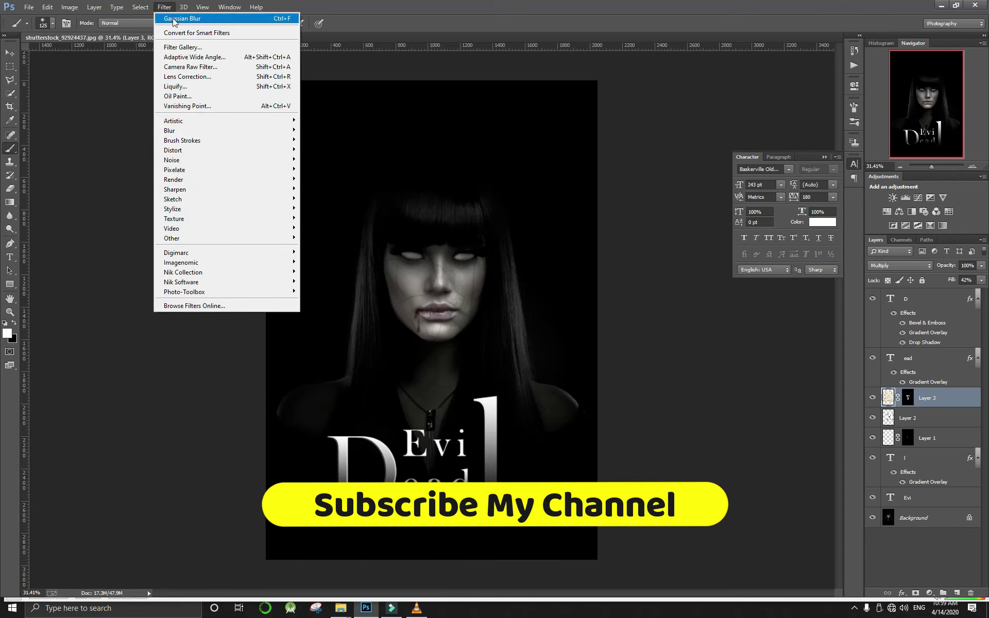
key("Escape")
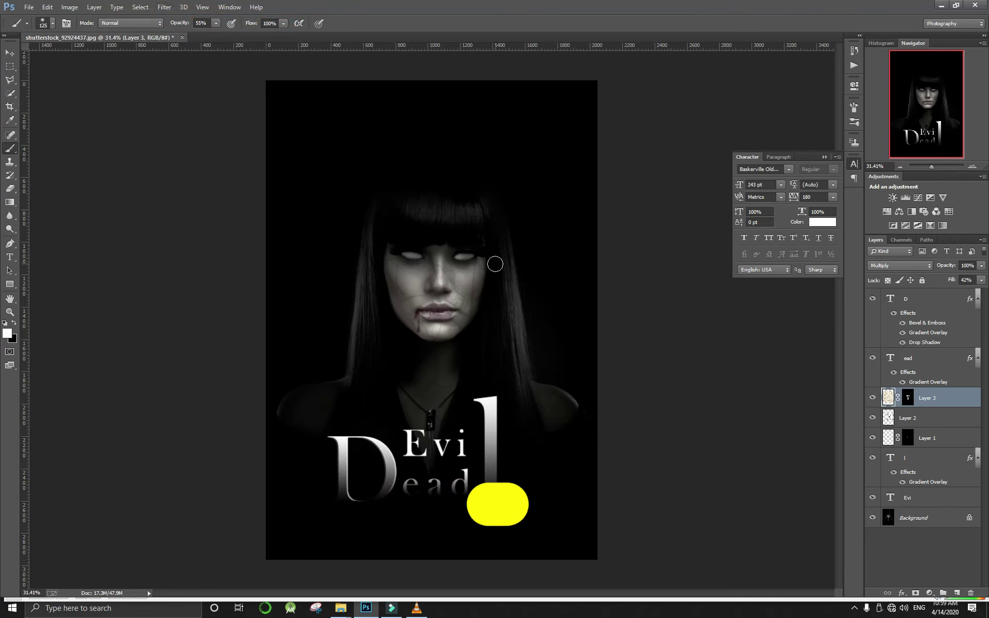
scroll(495, 264, "down", 1)
scroll(495, 264, "up", 1)
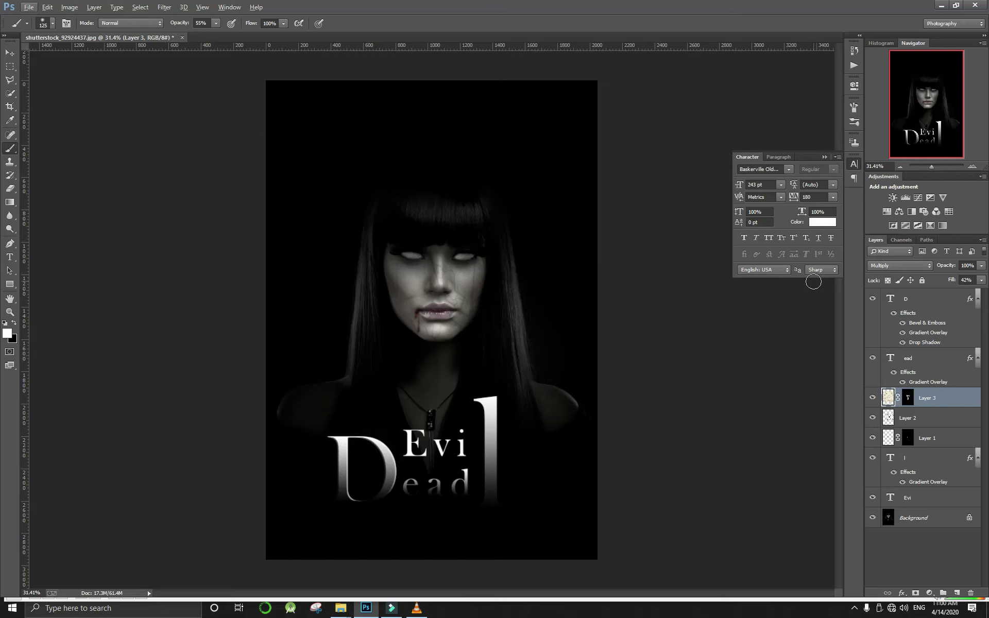
Try Flatten Image on the Background, then undo it to restore the layers
left_click(940, 519)
right_click(940, 519)
left_click(907, 488)
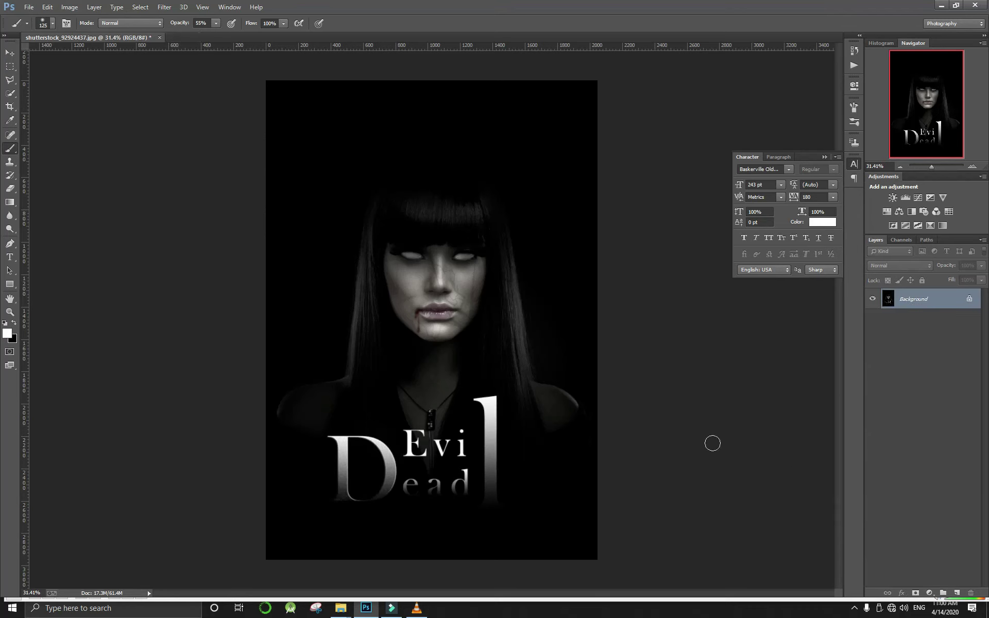
key("ctrl+z")
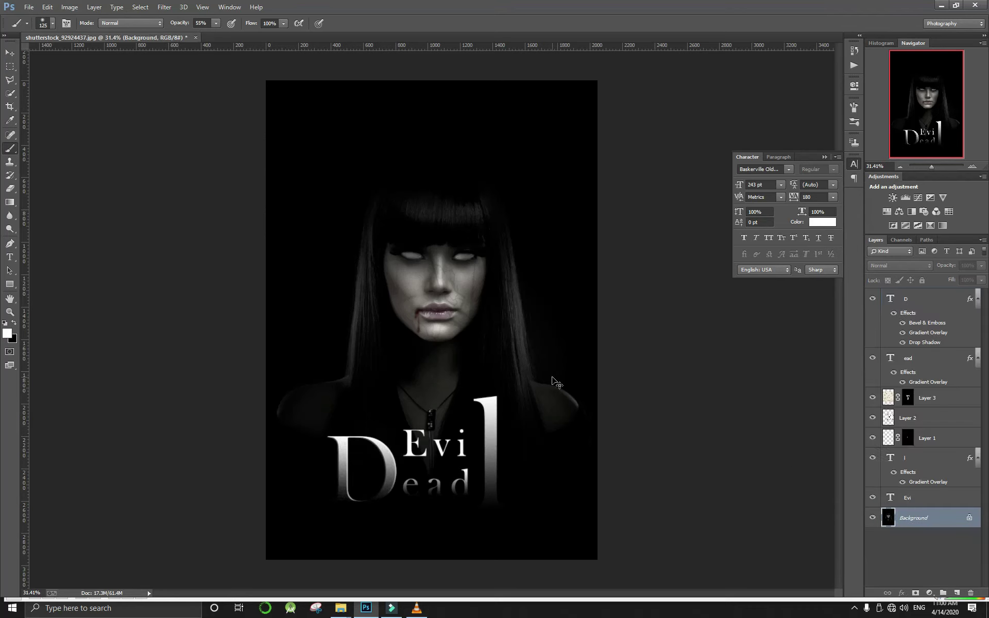
Select every poster layer from Background up to the D text and merge them with Ctrl+E
left_click(949, 498, "shift")
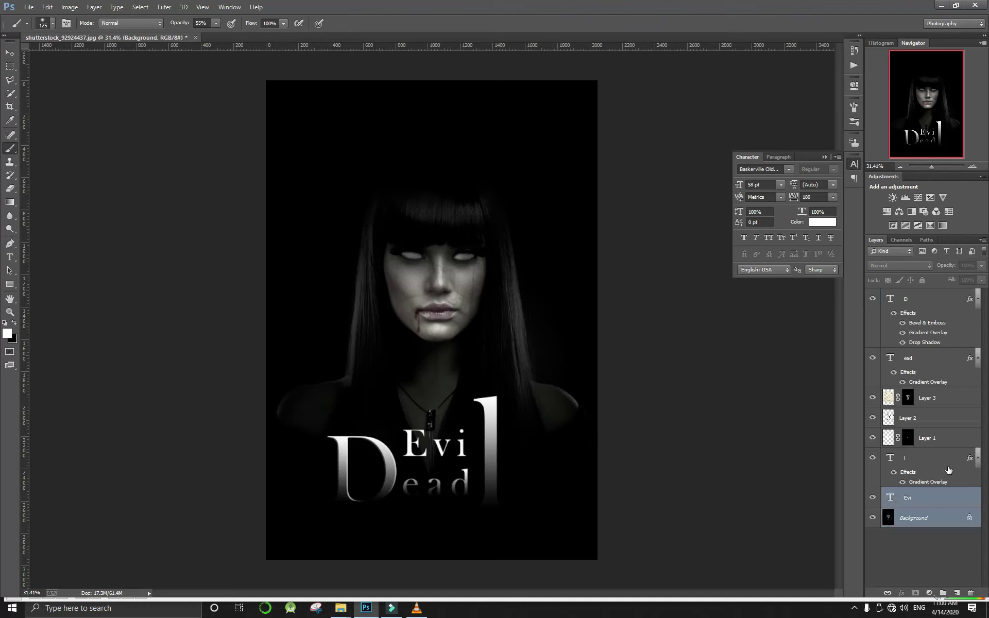
left_click(949, 458, "shift")
left_click(950, 438, "shift")
left_click(950, 418, "shift")
left_click(951, 398, "shift")
left_click(951, 375, "shift")
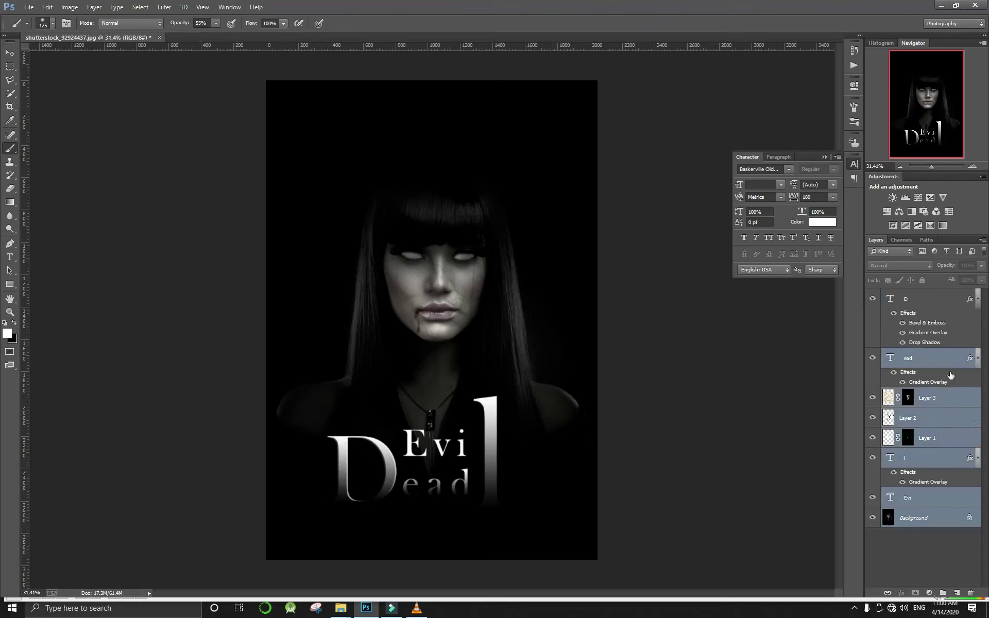
left_click(936, 314, "shift")
key("ctrl+e")
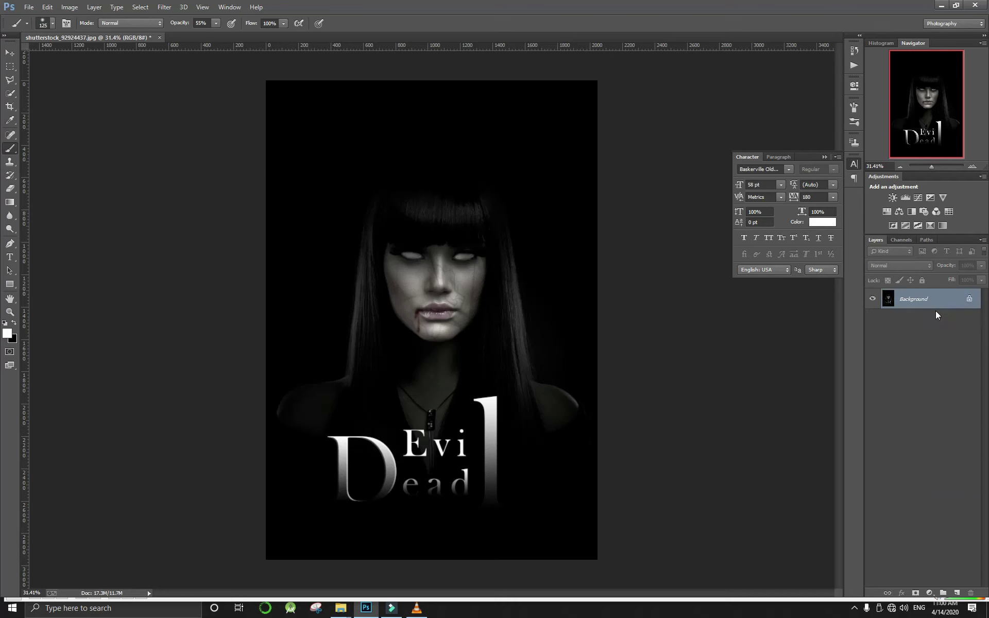
Duplicate the merged poster as a new Layer 1
left_click(164, 7)
left_click(463, 5)
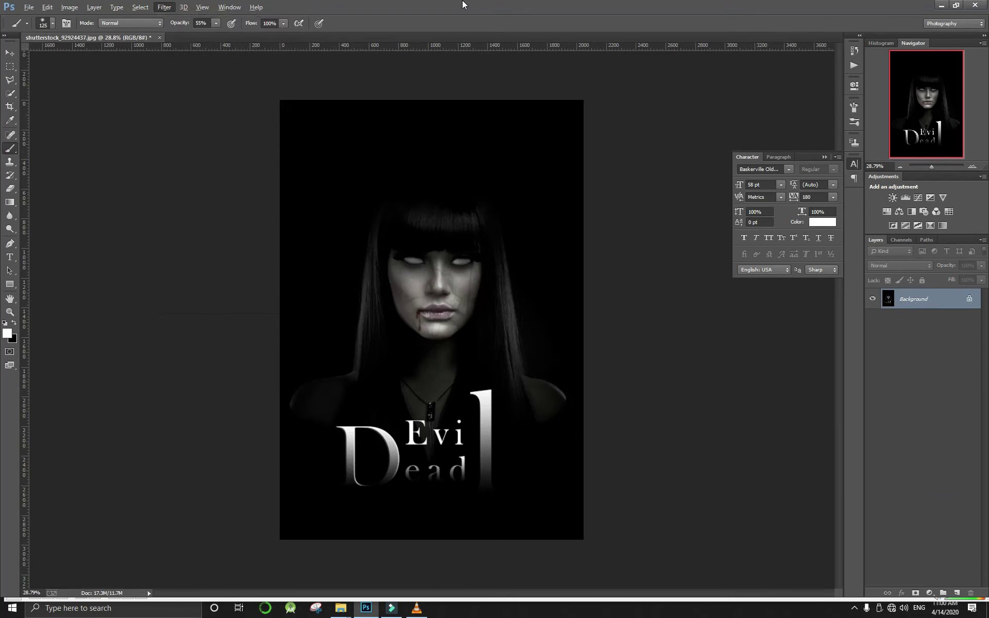
key("ctrl+j")
Add a Color Lookup adjustment and preview the Smokey device link look
scroll(429, 316, "up", 1)
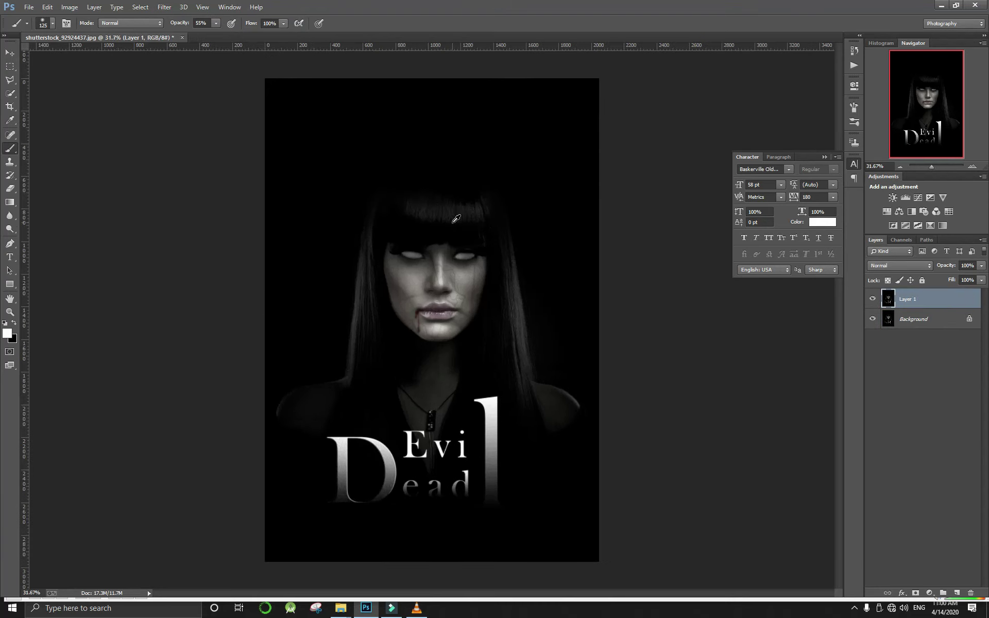
left_click(69, 7)
left_click(235, 133)
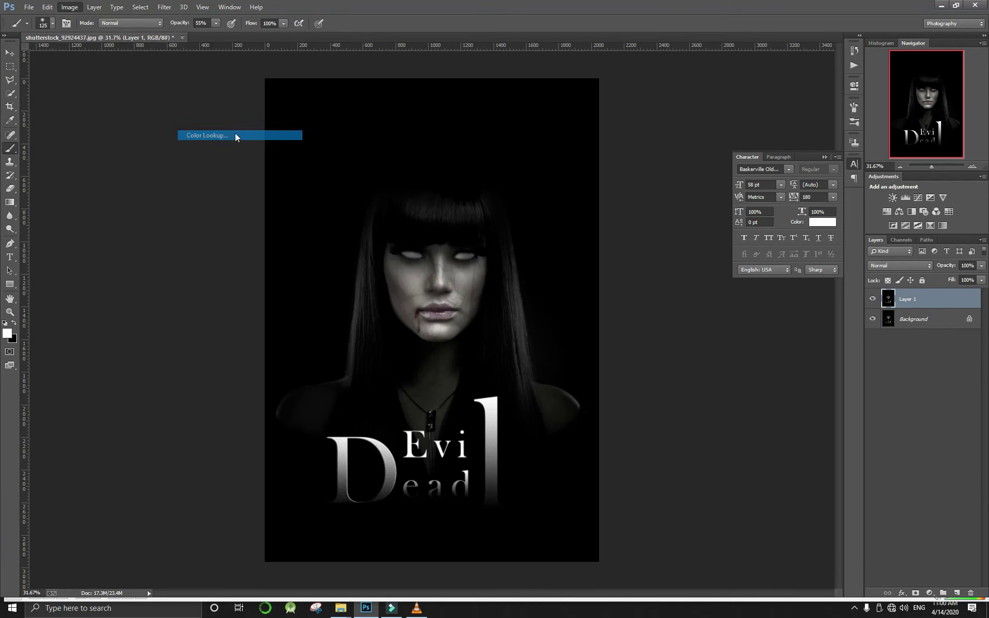
left_click(803, 92)
left_click(799, 161)
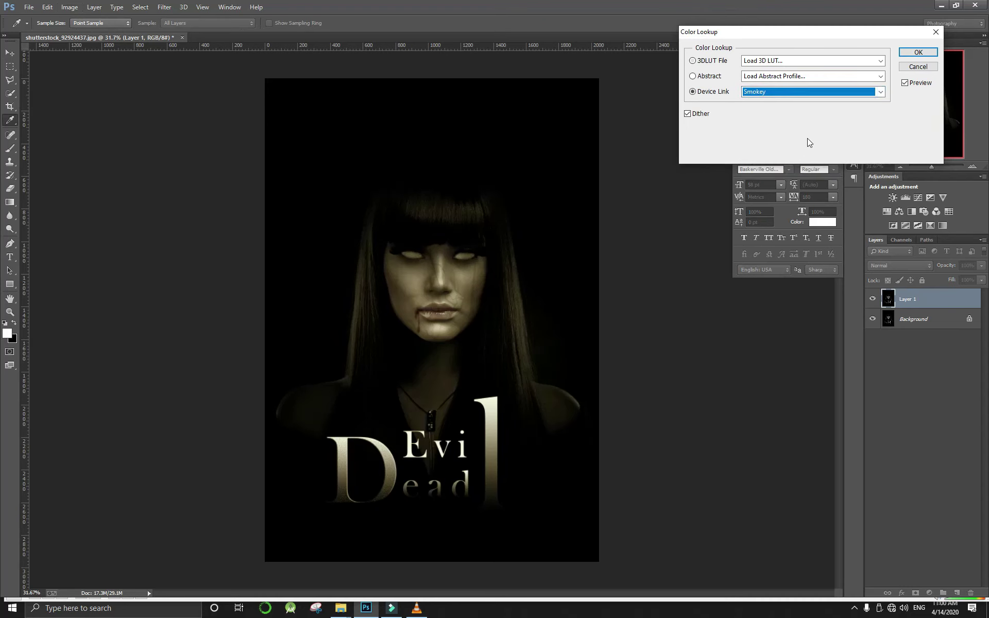
Preview the Arapaho LOG 3D LUT, then browse the other 3D LUT files
left_click(824, 60)
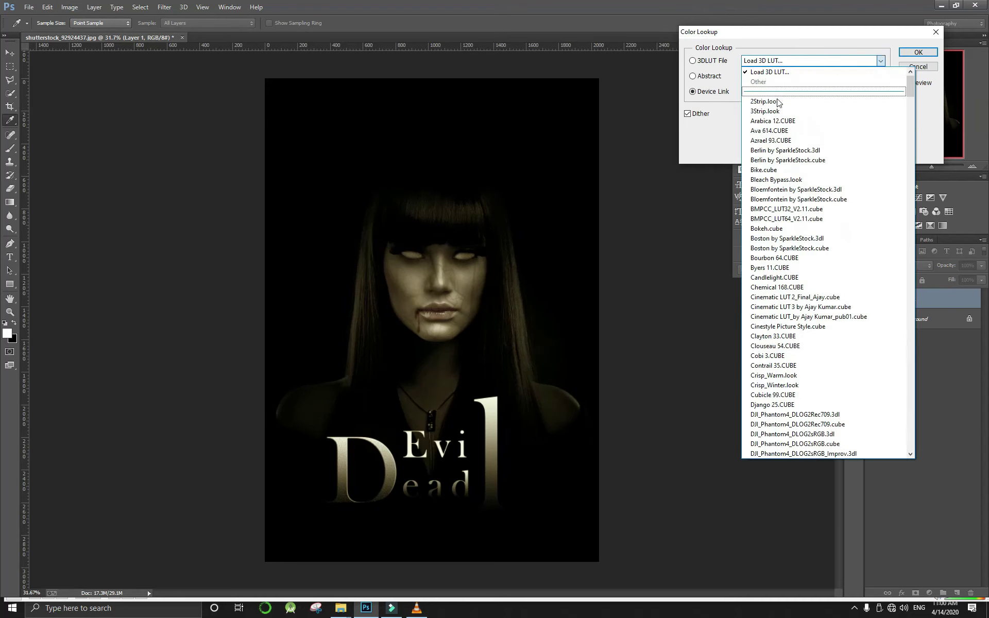
left_click_drag(906, 83, 903, 123)
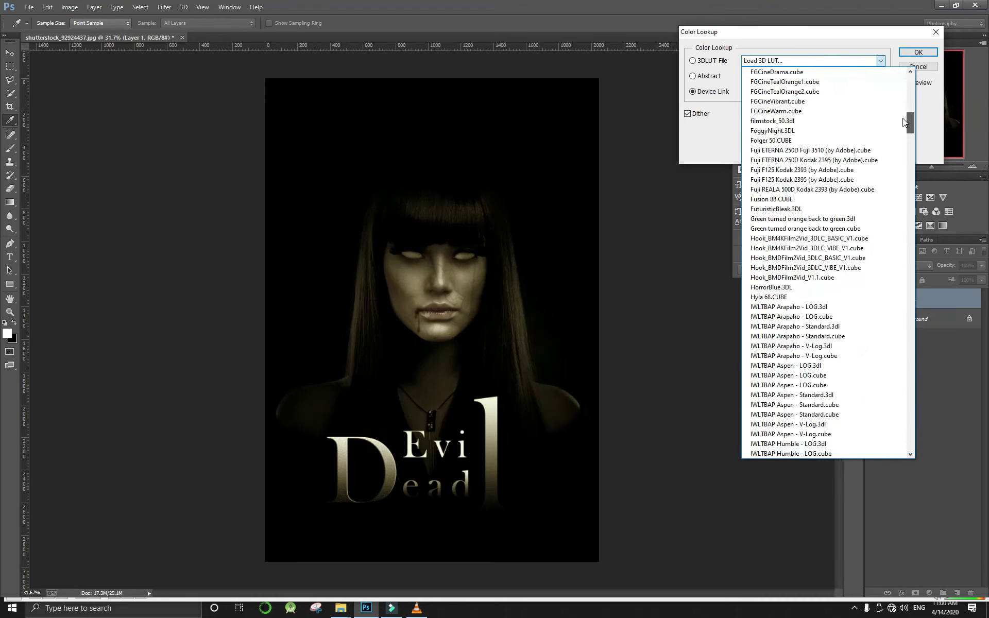
left_click(788, 216)
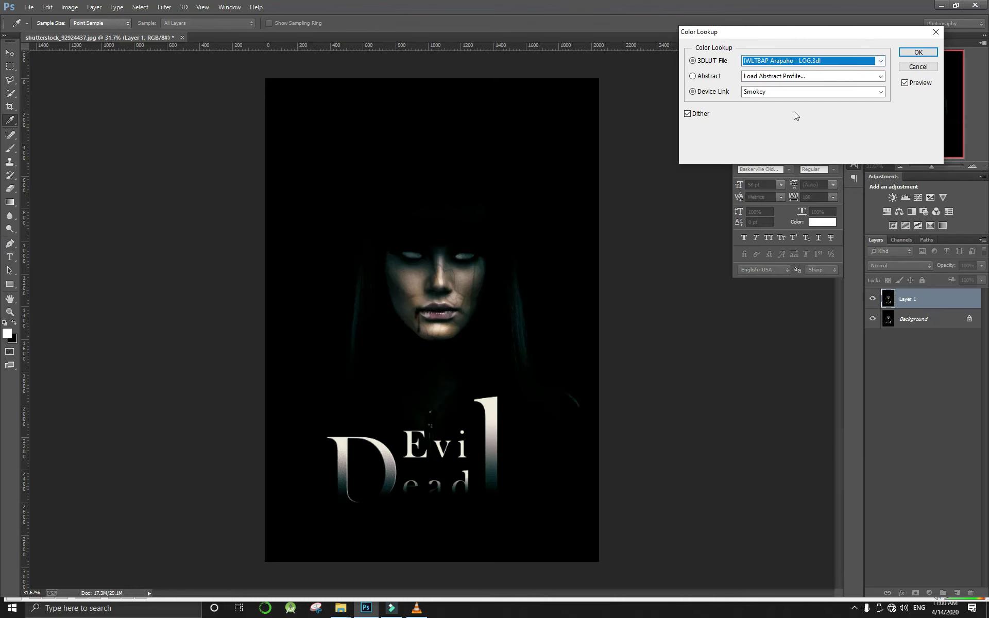
scroll(771, 67, "down", 1)
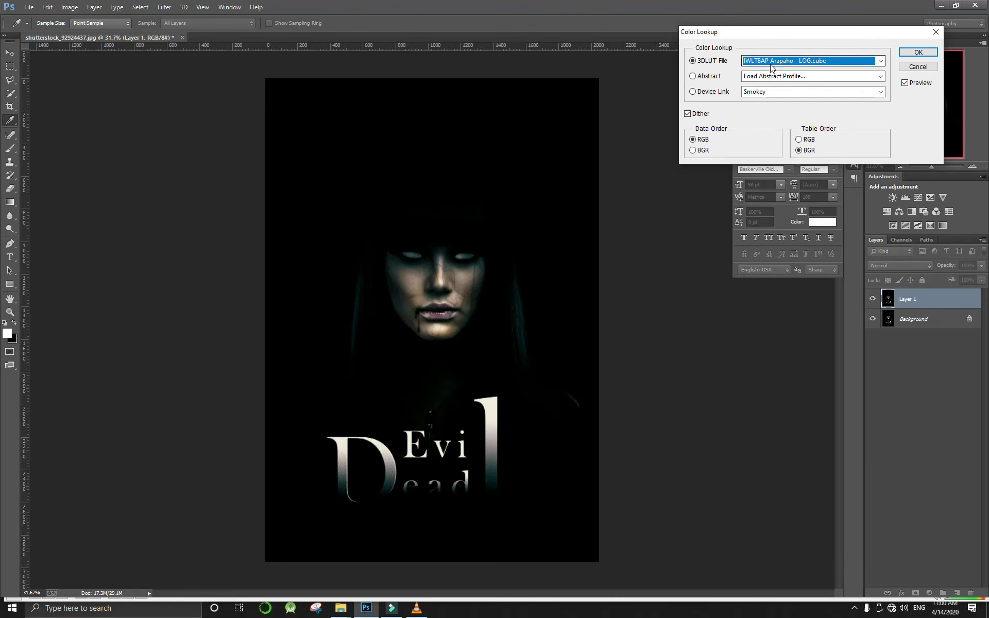
scroll(771, 64, "down", 1)
scroll(771, 65, "down", 1)
scroll(772, 65, "down", 1)
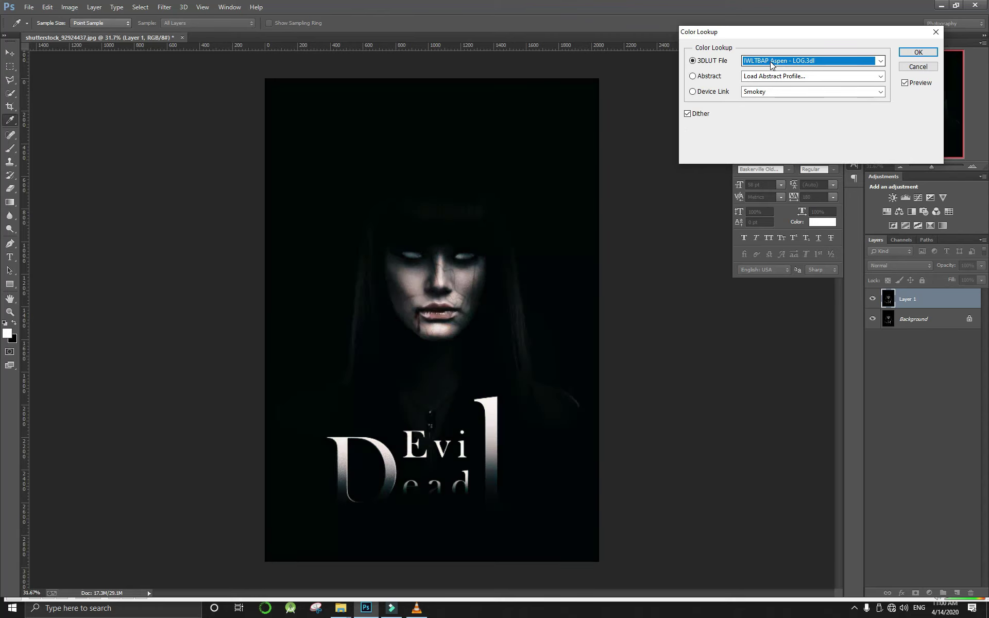
scroll(771, 64, "down", 1)
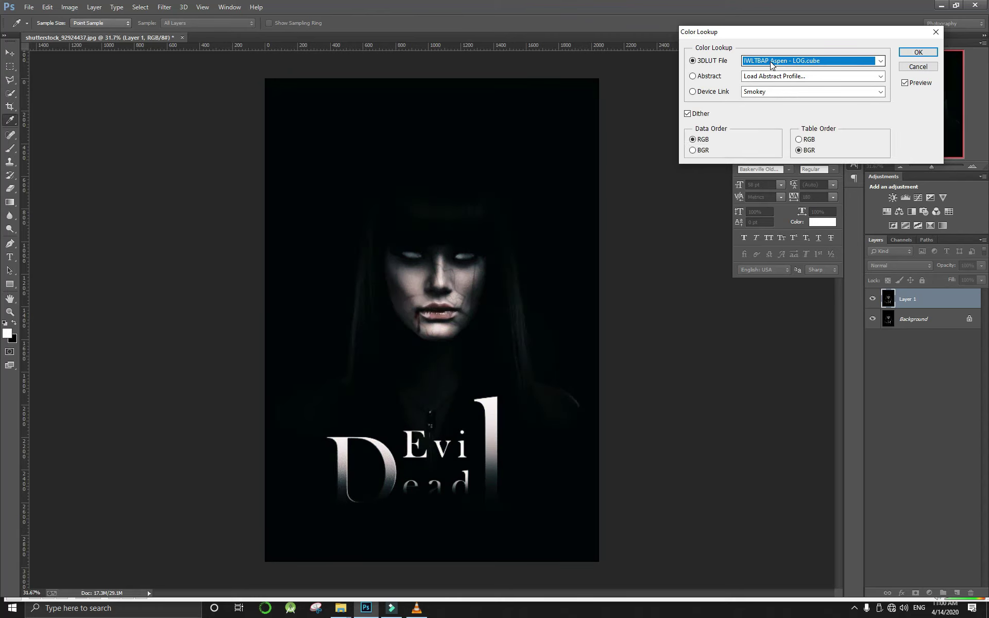
scroll(764, 61, "down", 1)
scroll(764, 61, "down", 1)
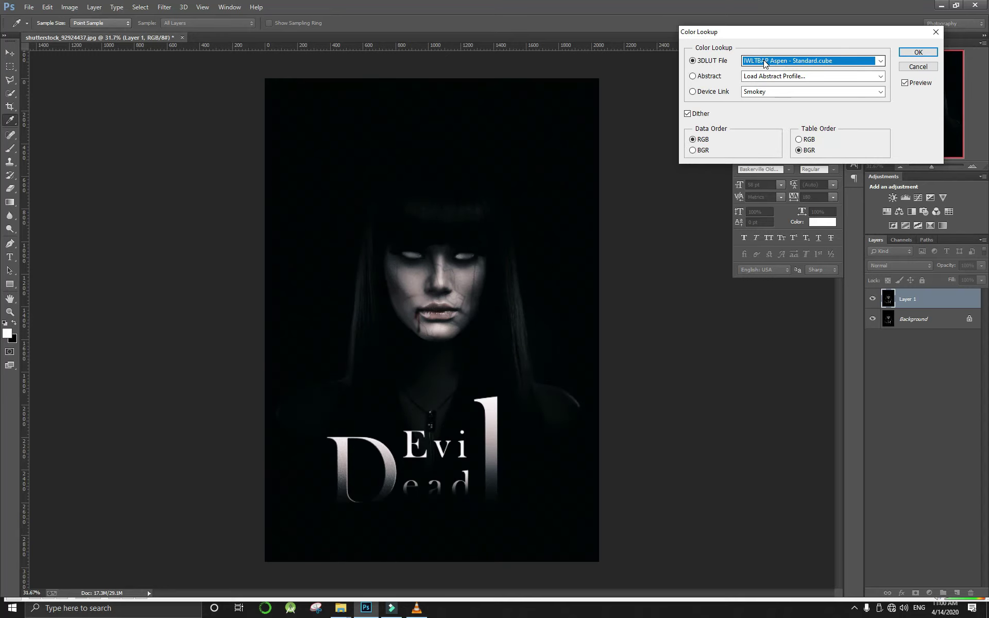
scroll(763, 60, "down", 1)
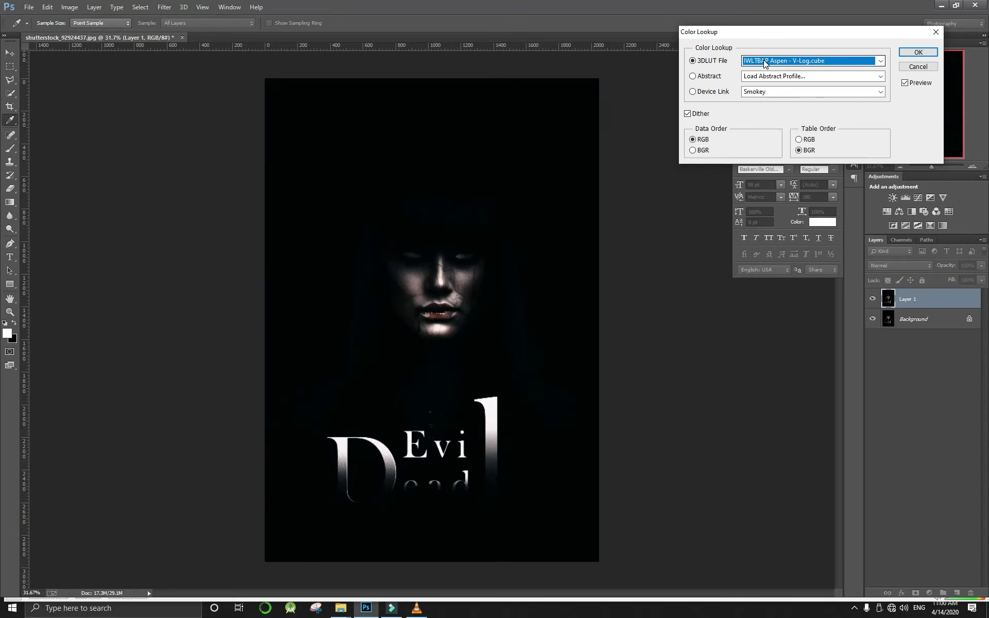
scroll(764, 60, "down", 1)
scroll(763, 59, "down", 1)
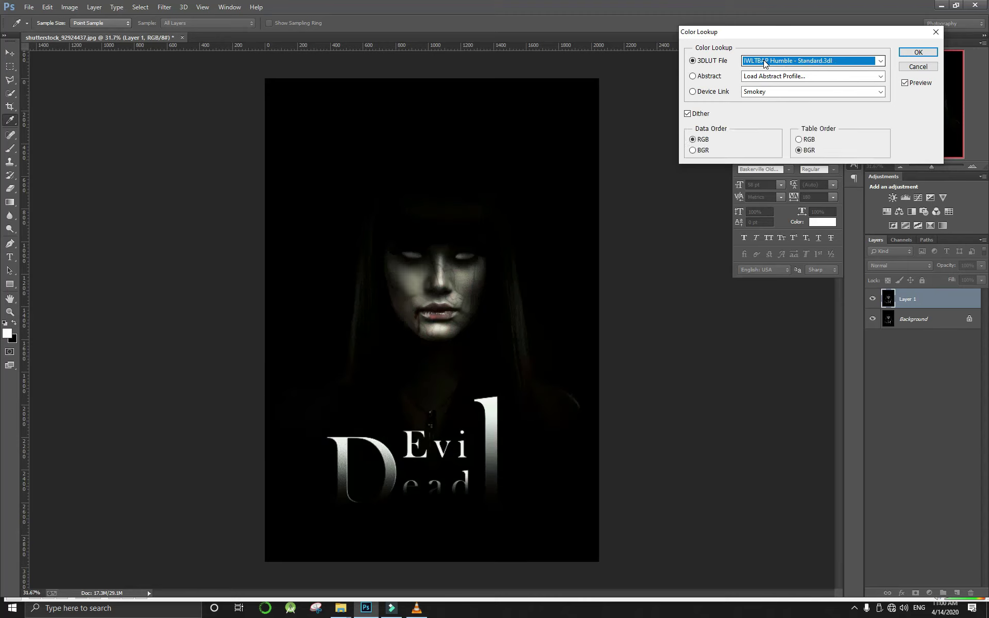
scroll(764, 59, "down", 1)
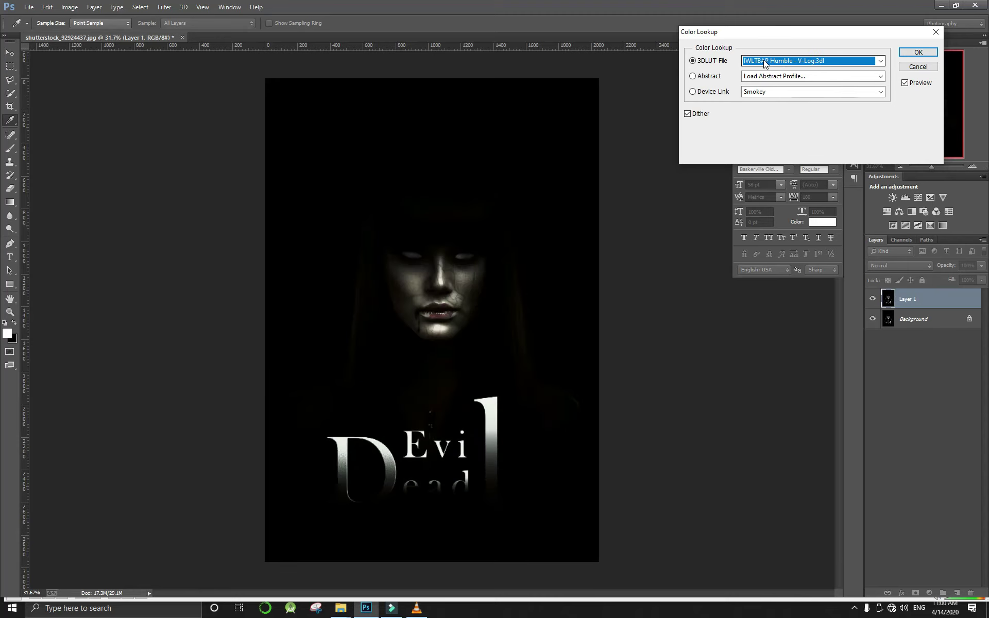
scroll(764, 63, "down", 1)
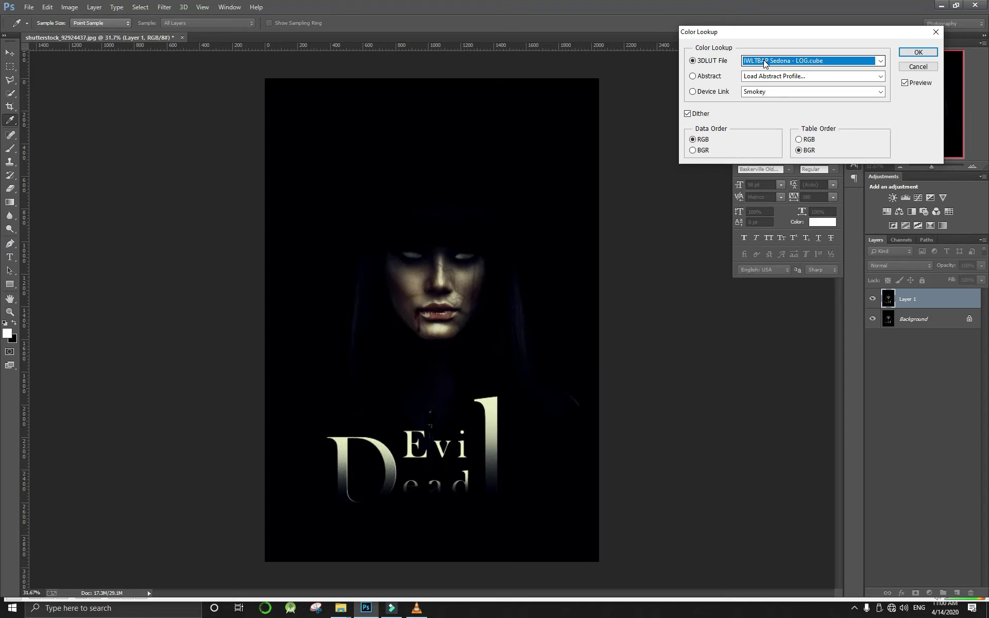
Preview the Kodak Subtle_4 look-up table on the poster
left_click(763, 59)
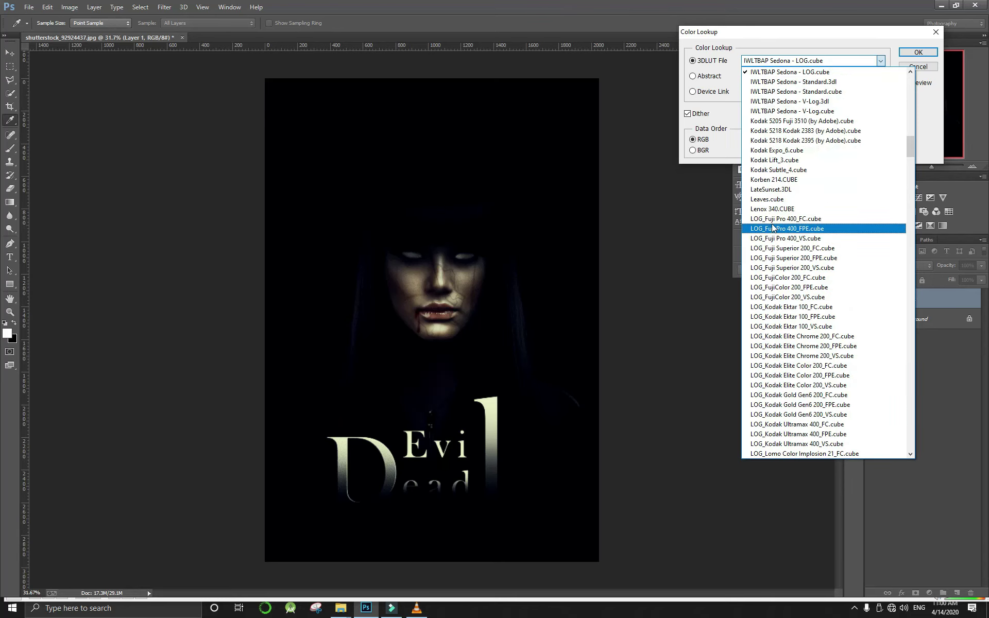
left_click(777, 169)
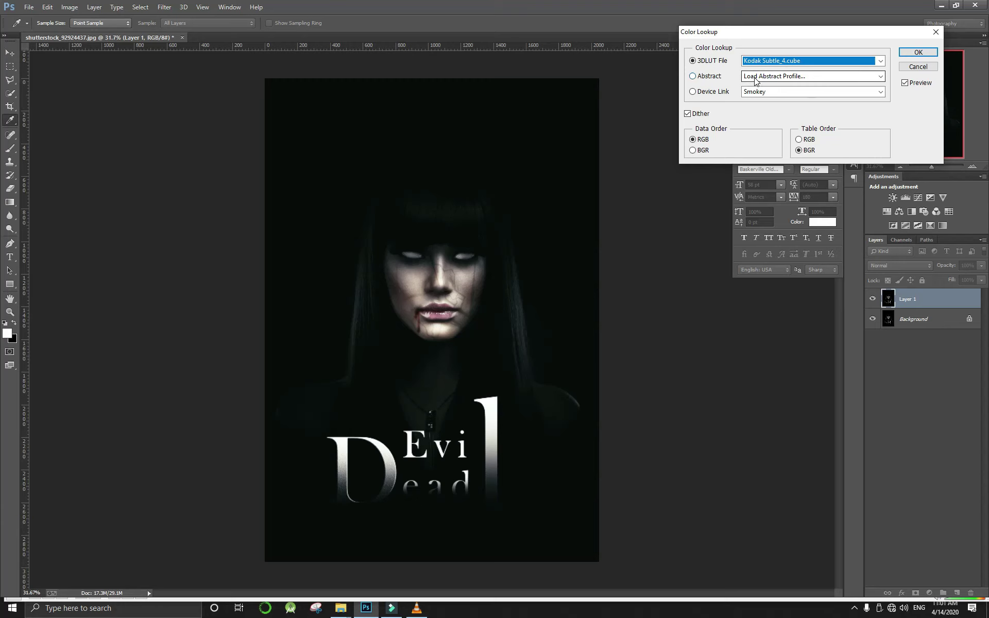
scroll(757, 64, "up", 2)
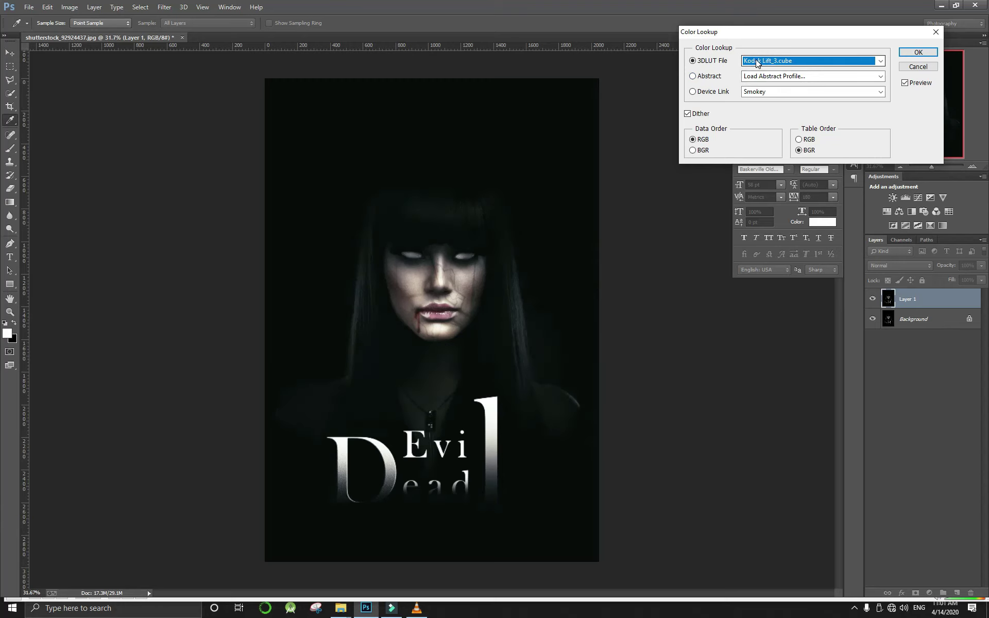
scroll(757, 63, "up", 1)
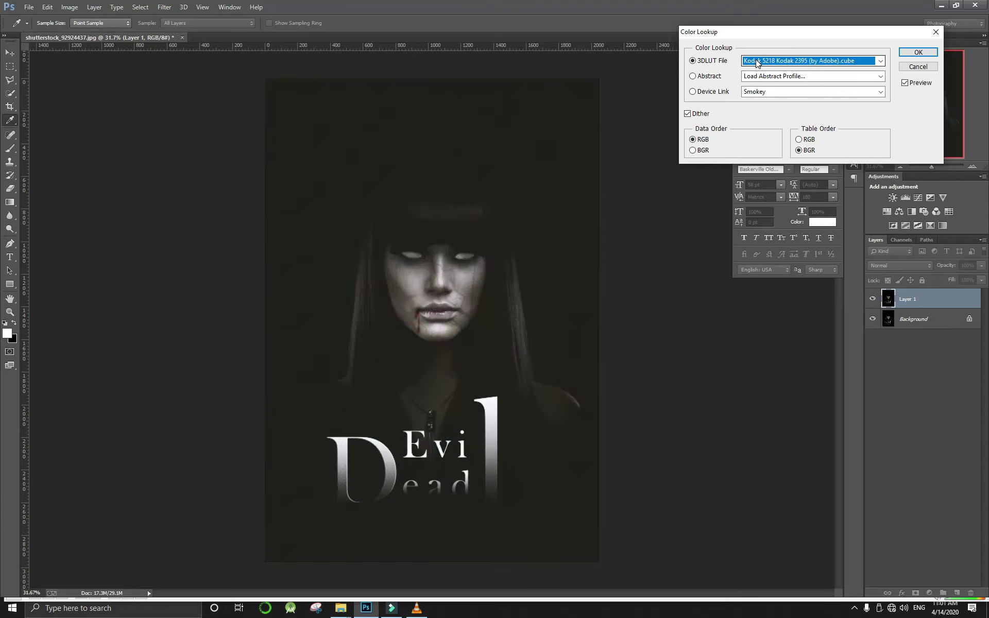
scroll(757, 62, "down", 1)
scroll(757, 63, "down", 1)
Compare LOG_Fuji Pro 400_FC with nearby Fuji LUTs and confirm LOG_Fuji Superior 200_FPE
left_click(757, 63)
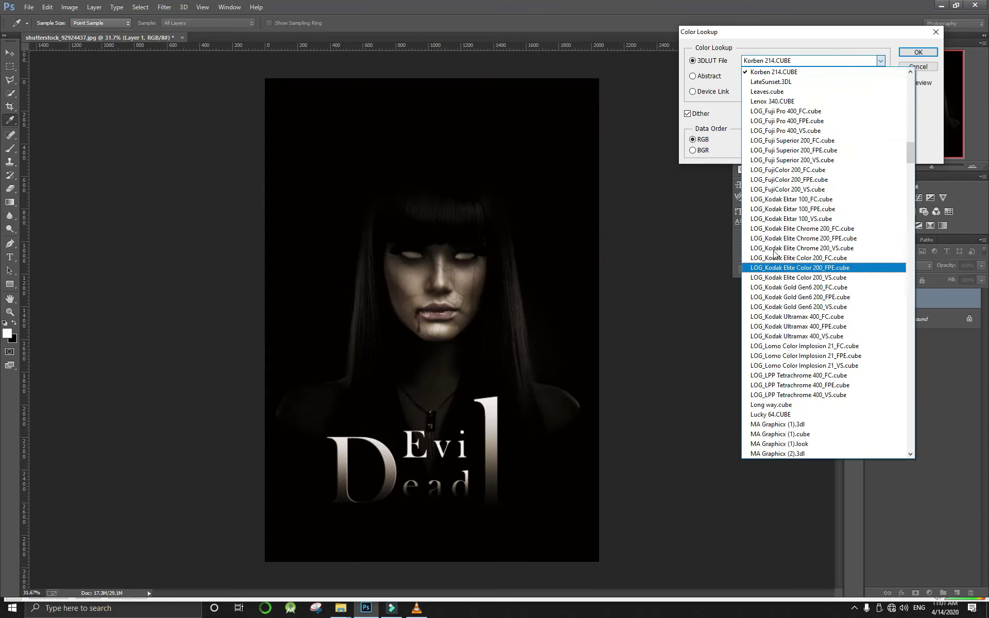
left_click(783, 112)
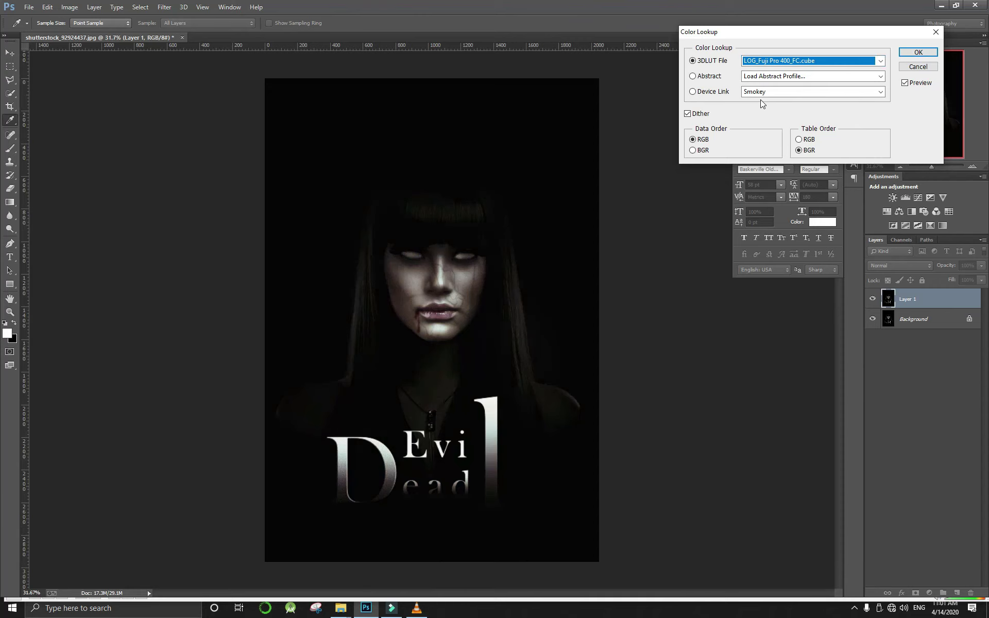
scroll(764, 63, "down", 1)
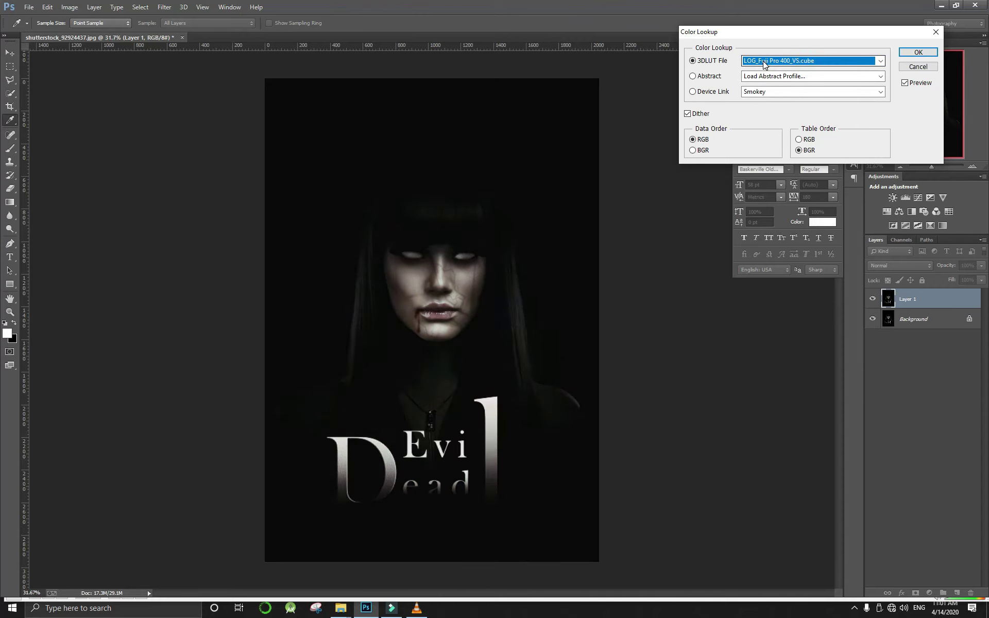
scroll(764, 64, "down", 1)
scroll(764, 64, "down", 1)
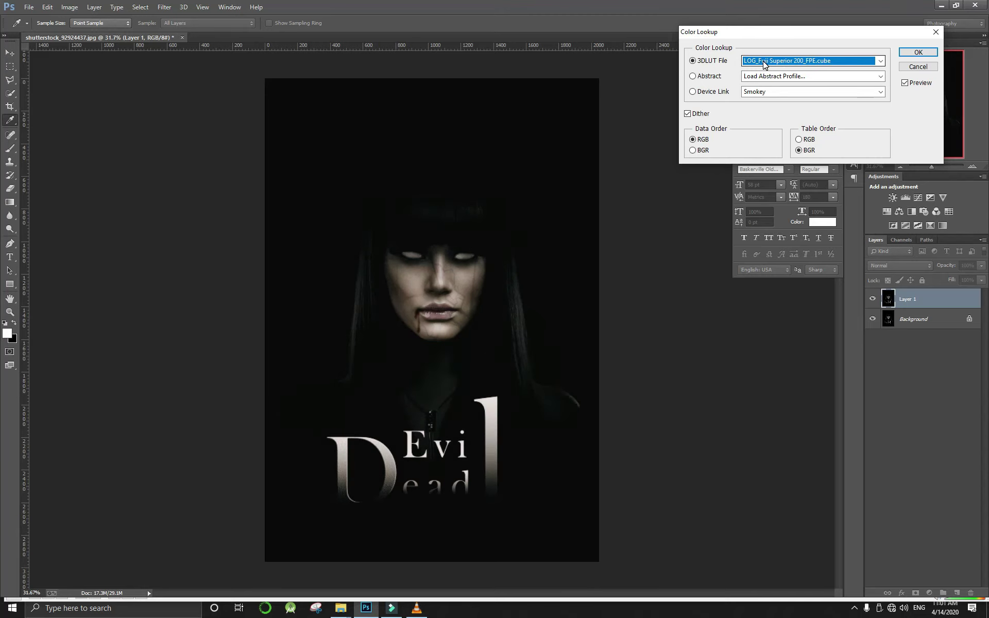
key("Up")
key("Up")
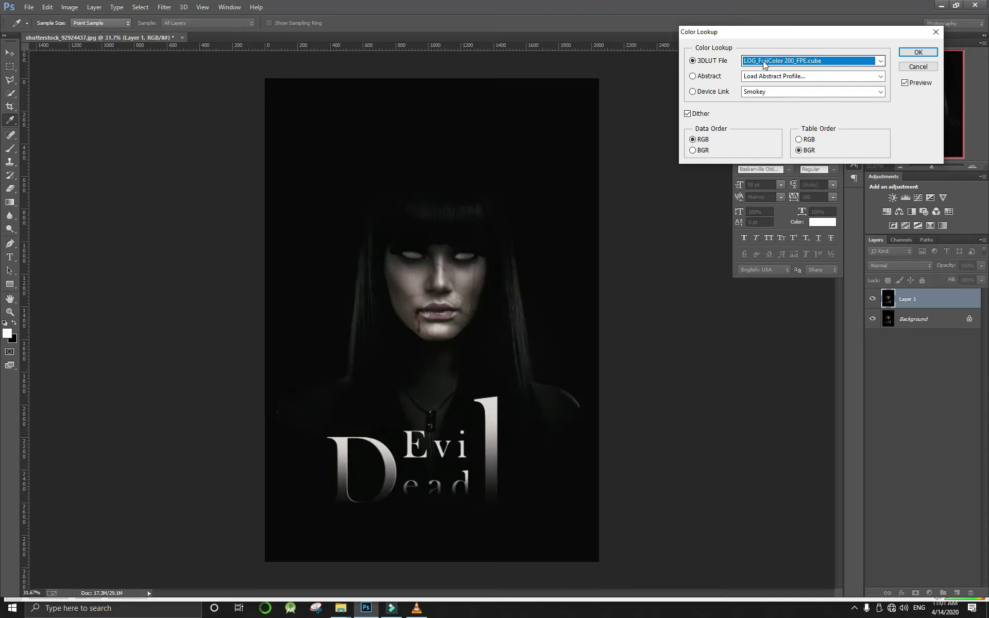
key("Down")
key("Up")
key("Up")
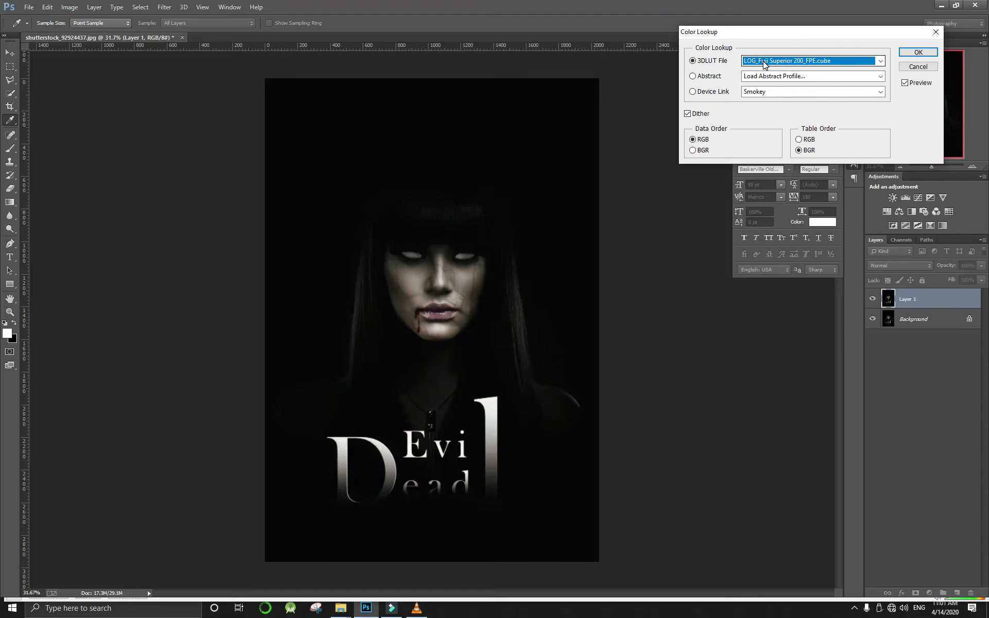
left_click(925, 53)
Compare the grade on and off, lower Layer 1 Fill to 72%, and flatten the image
key("b")
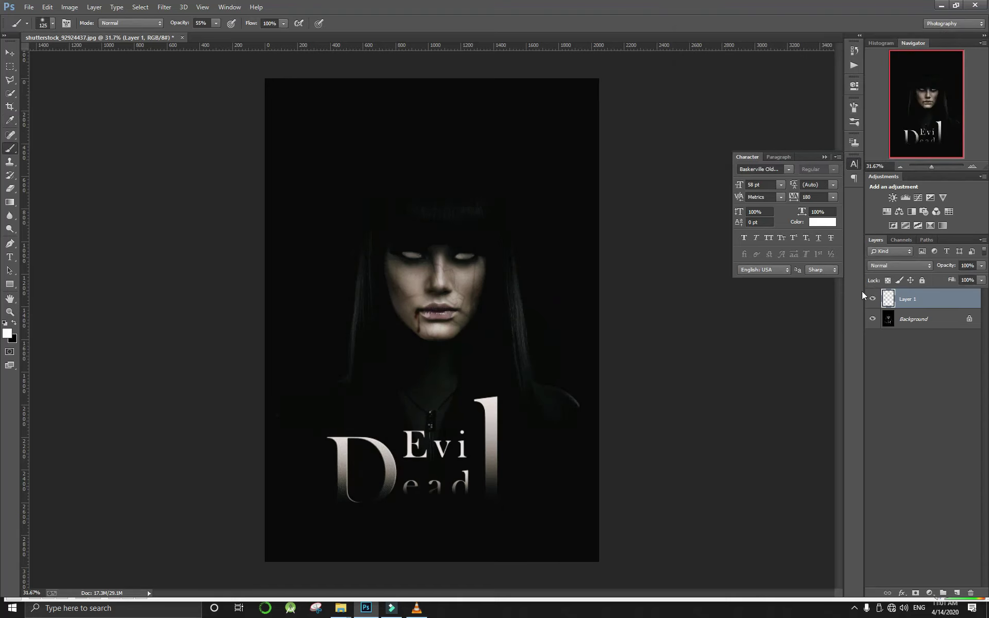
left_click(872, 298)
left_click(872, 299)
left_click_drag(952, 283, 938, 282)
right_click(938, 317)
left_click(913, 407)
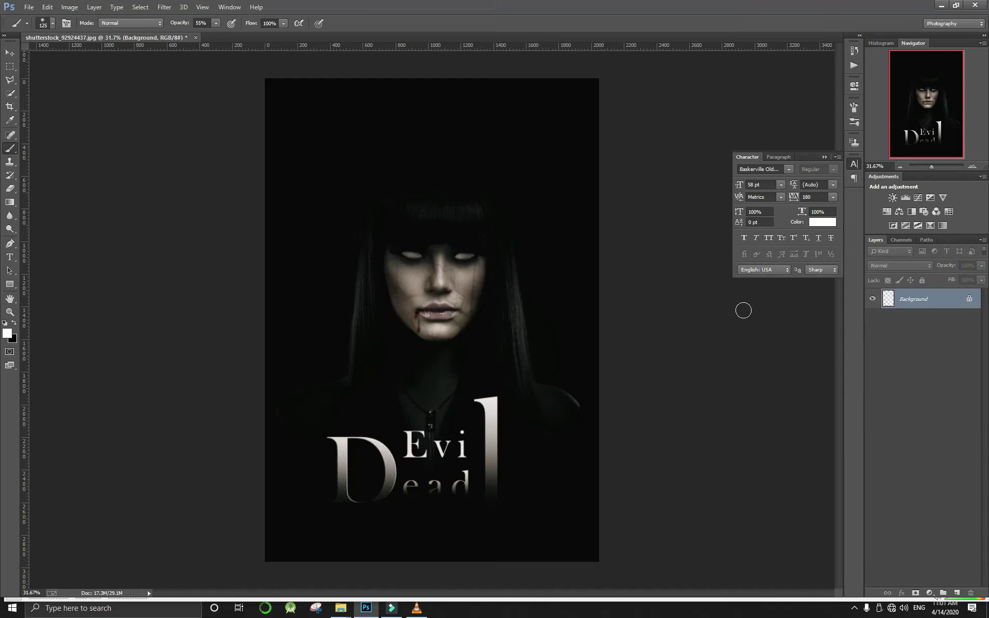
Duplicate the flattened poster and apply a High Pass filter at radius 4.6
scroll(373, 279, "down", 1)
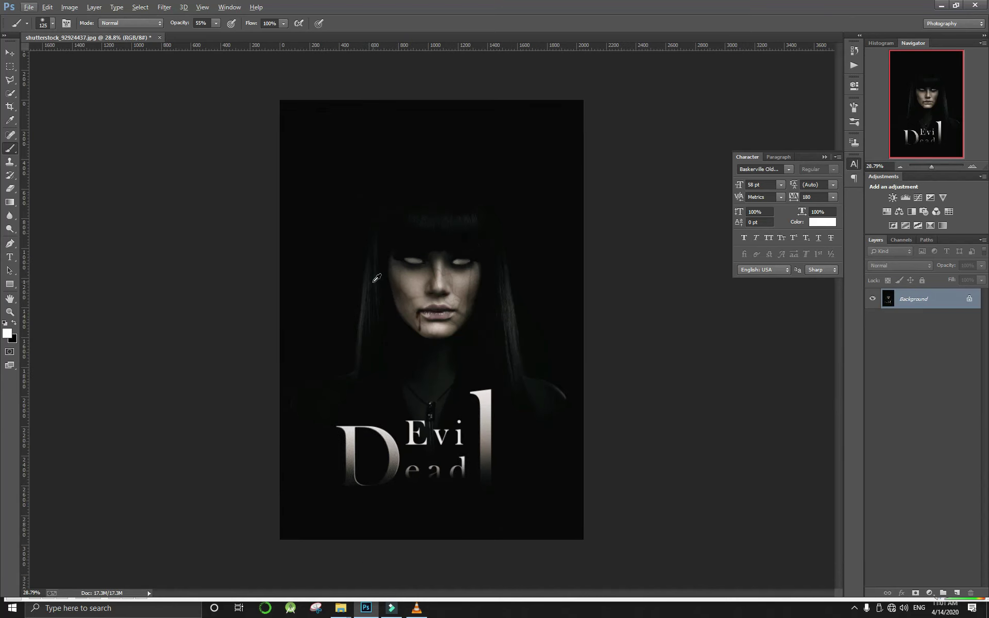
key("ctrl+j")
left_click(117, 7)
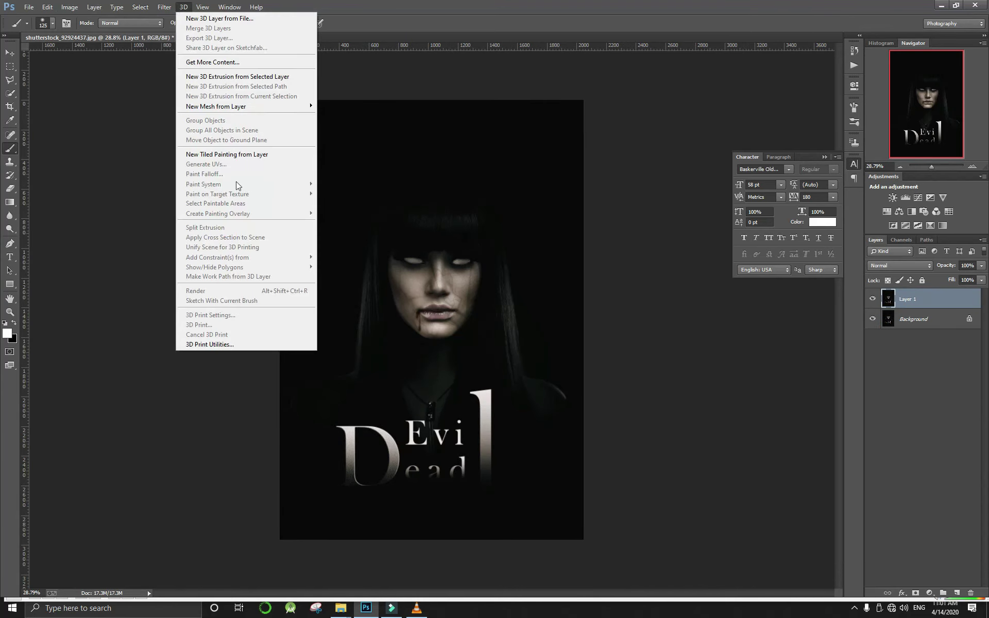
mouse_move(224, 238)
left_click(323, 247)
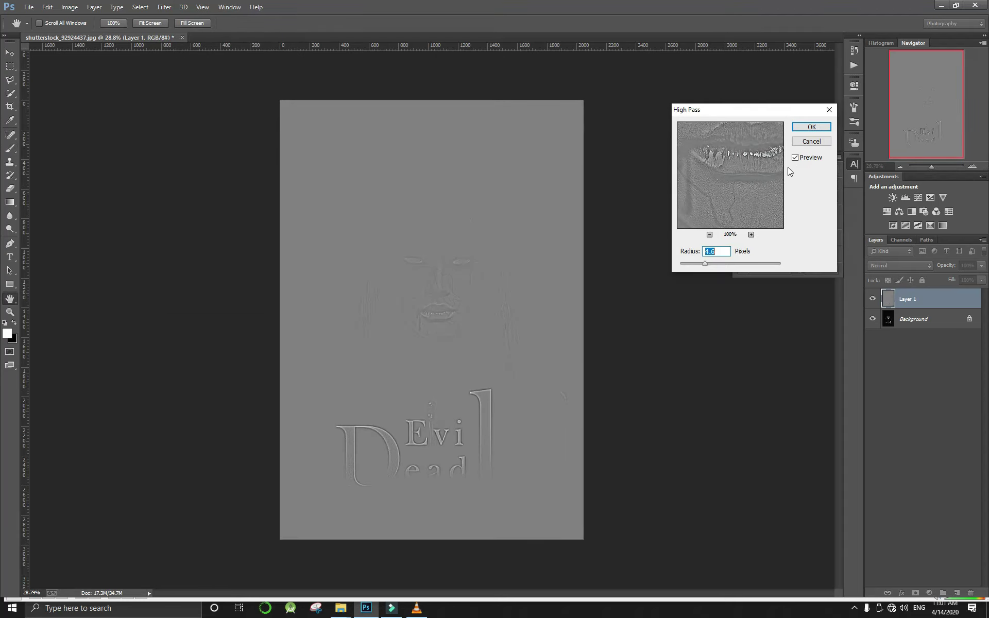
left_click(811, 128)
Set the high-pass layer's blend mode to Overlay and flatten the poster
key("b")
left_click(901, 266)
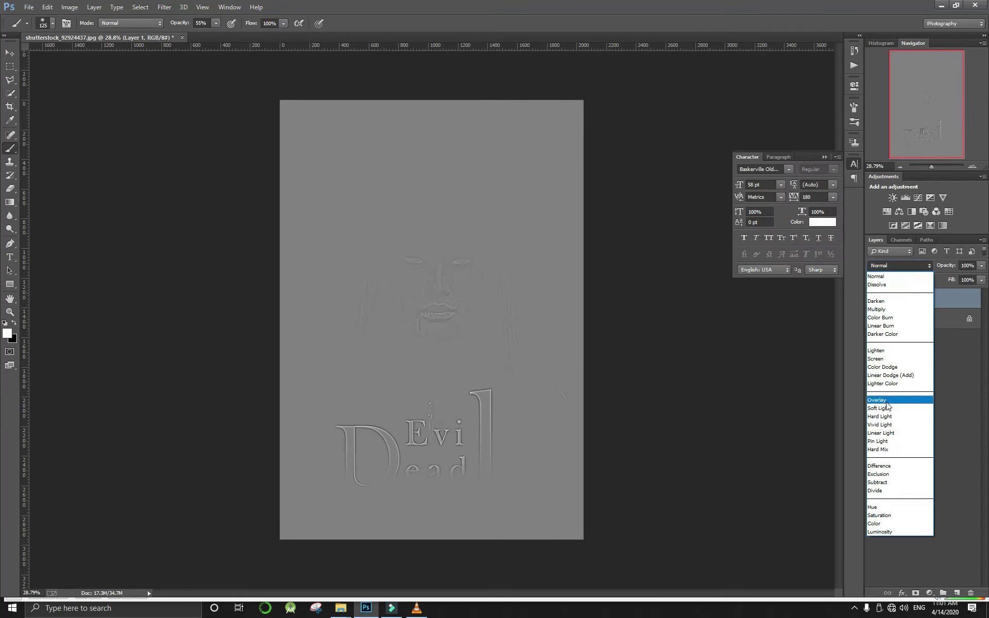
left_click(883, 398)
left_click(931, 325)
right_click(931, 324)
left_click(909, 411)
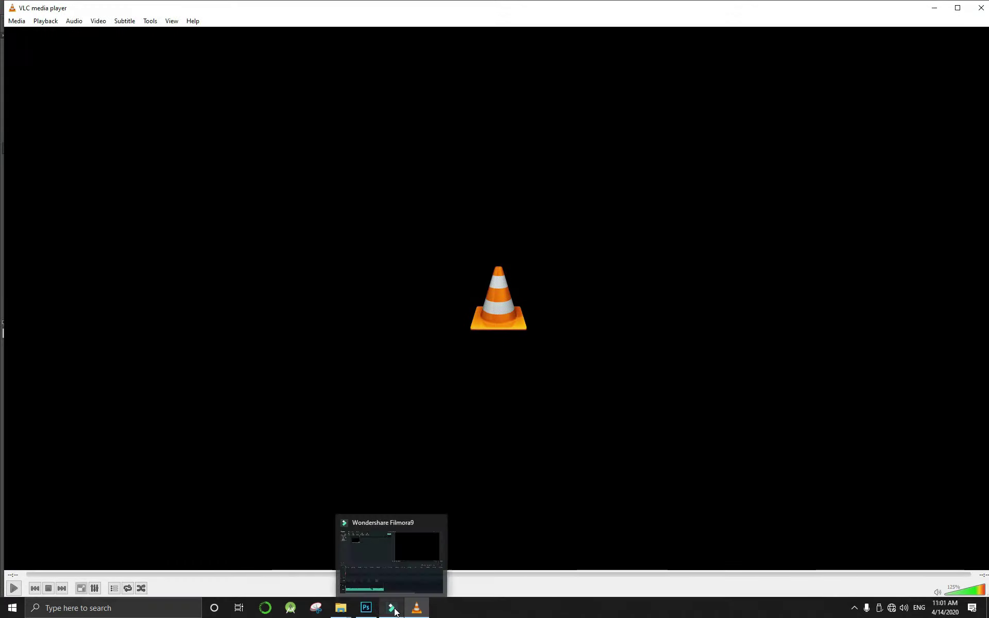
Switch from Photoshop to the VLC video outro from the taskbar
left_click(392, 607)
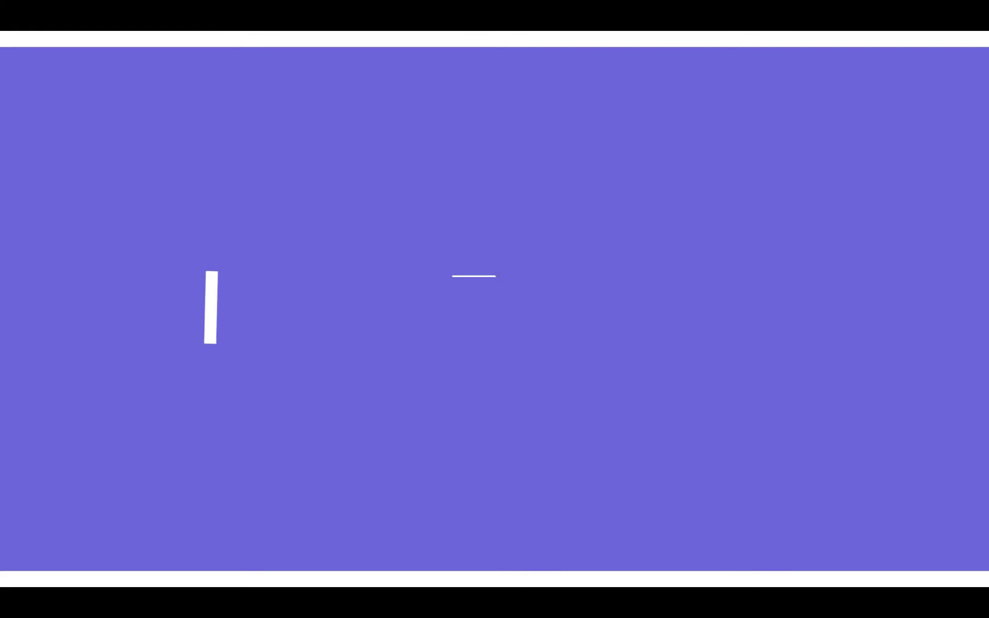